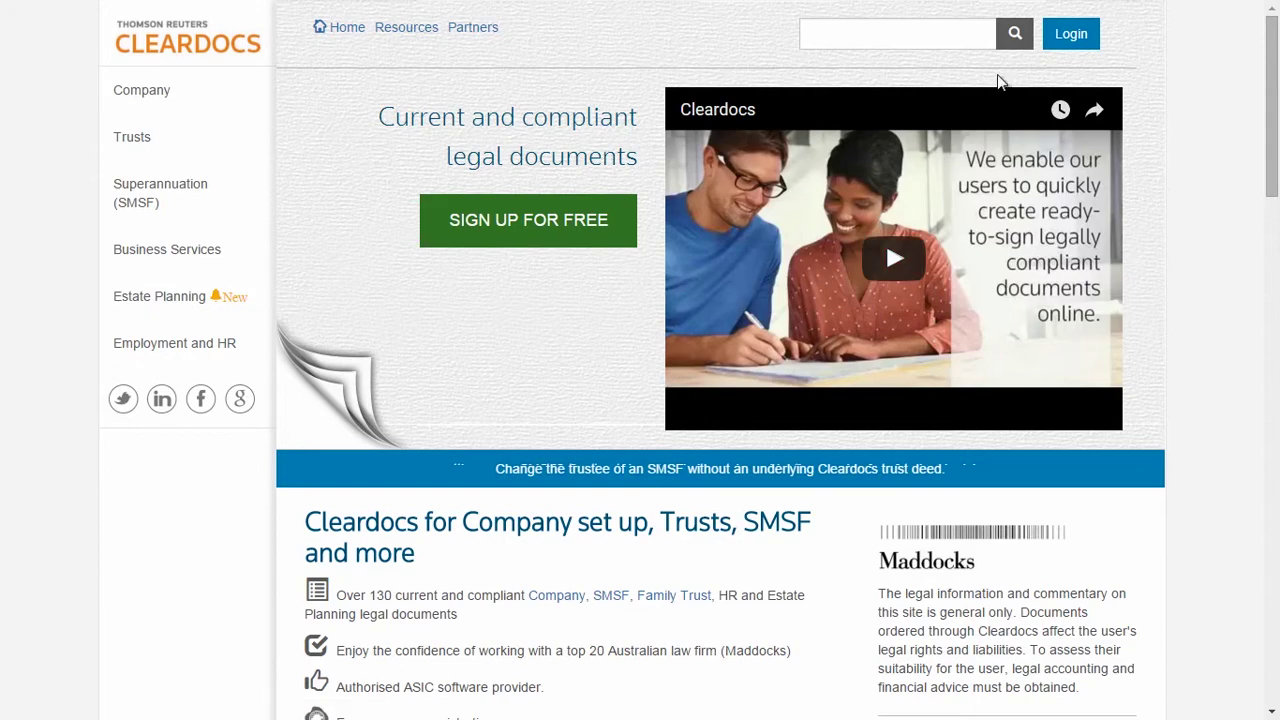
Log in with the saved credentials and view Company Registration's General Information FAQs
{"action": "left_click", "coordinate": [1068, 37]}
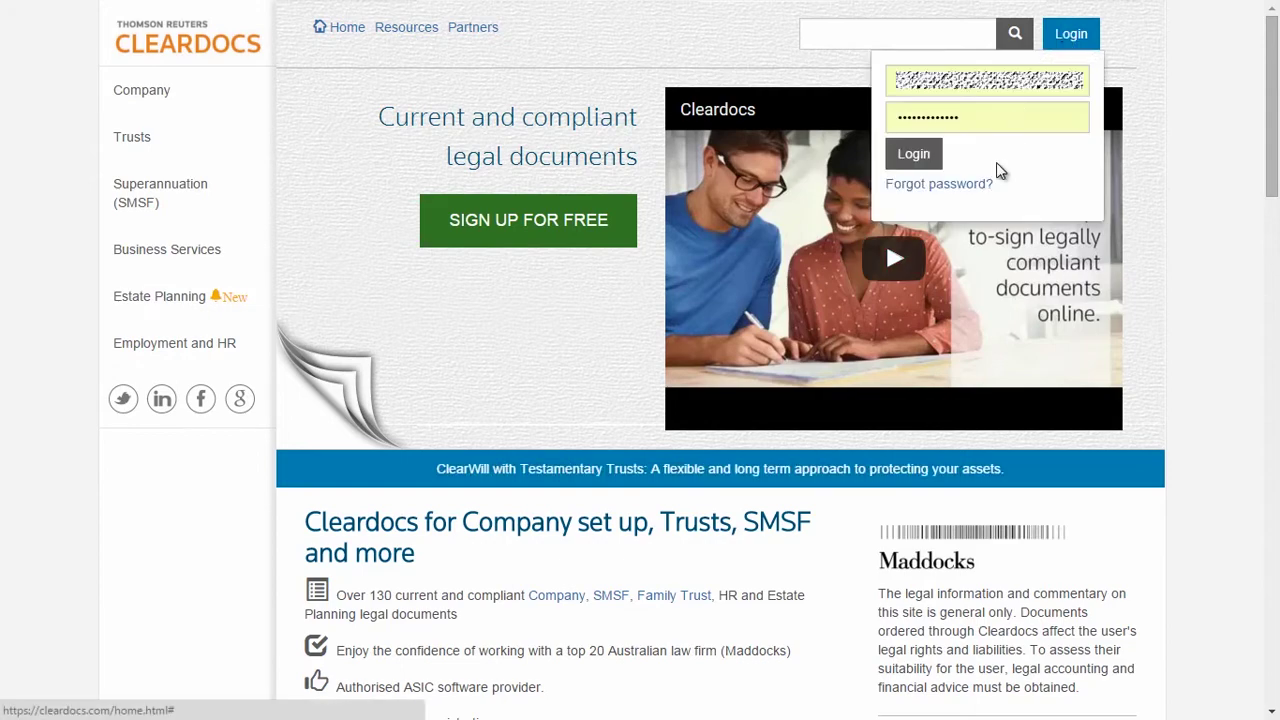
{"action": "left_click", "coordinate": [910, 160]}
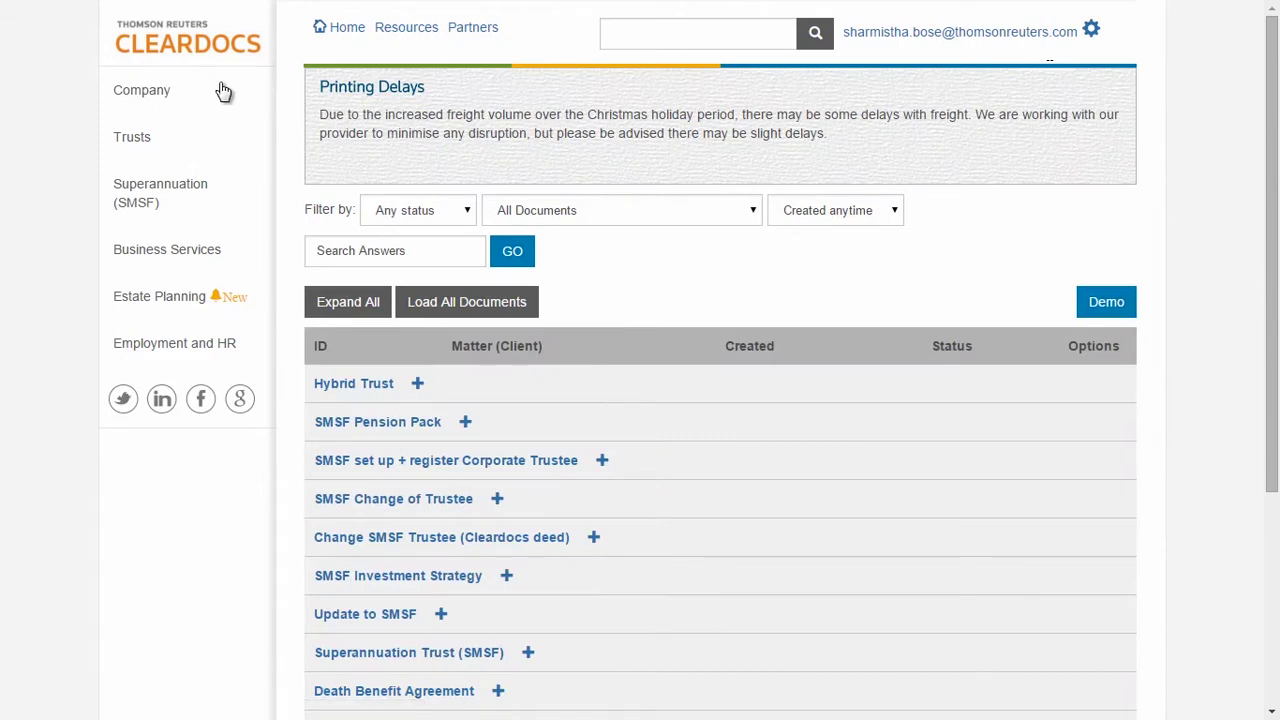
{"action": "left_click", "coordinate": [158, 94]}
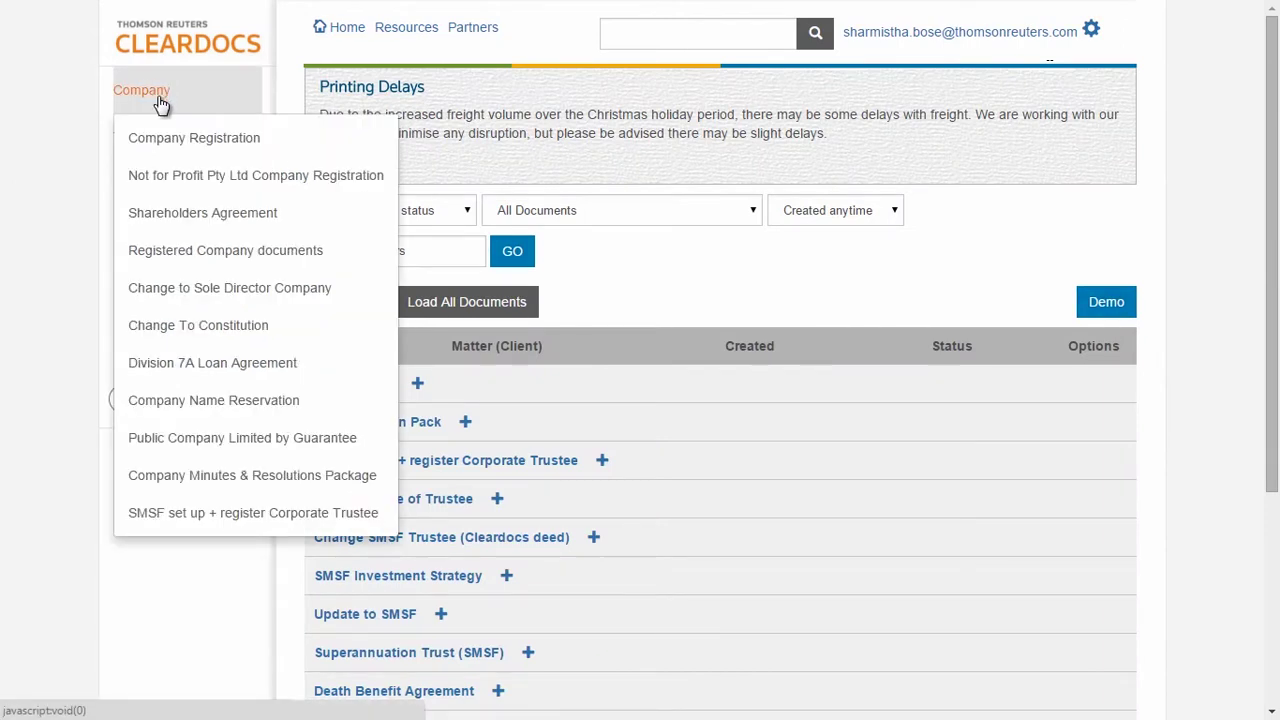
{"action": "left_click", "coordinate": [167, 137]}
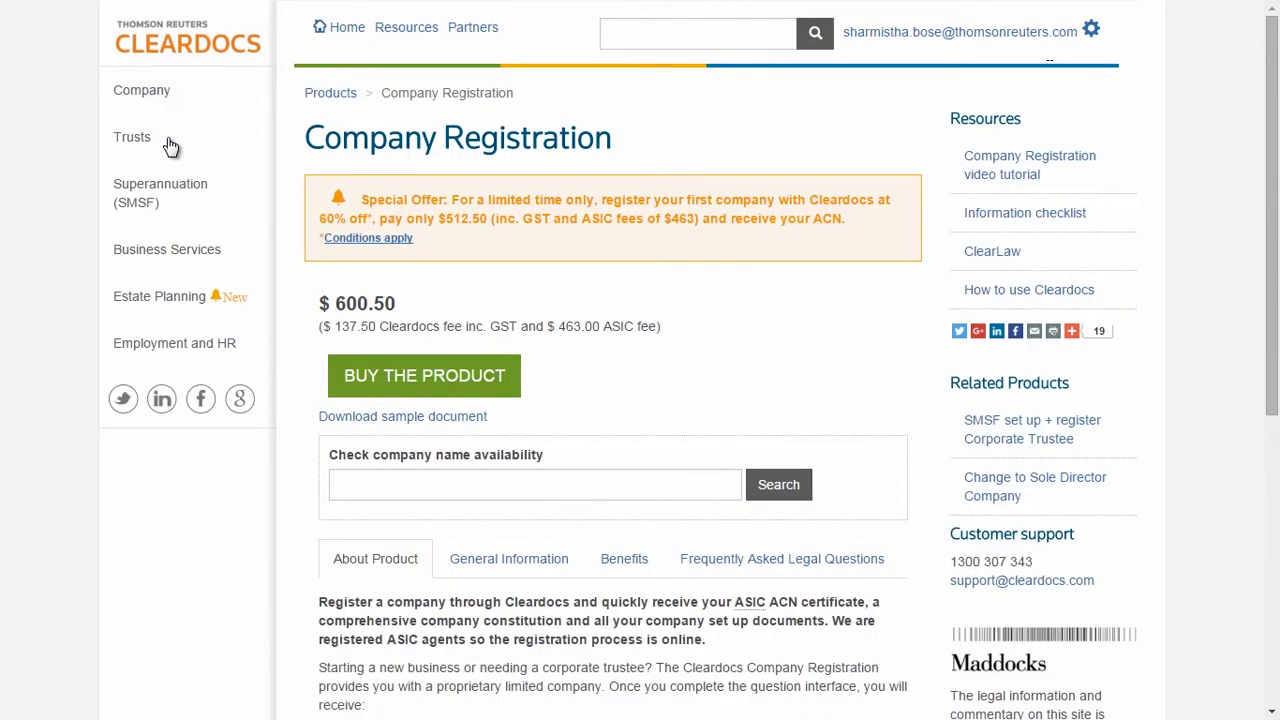
{"action": "left_click", "coordinate": [515, 560]}
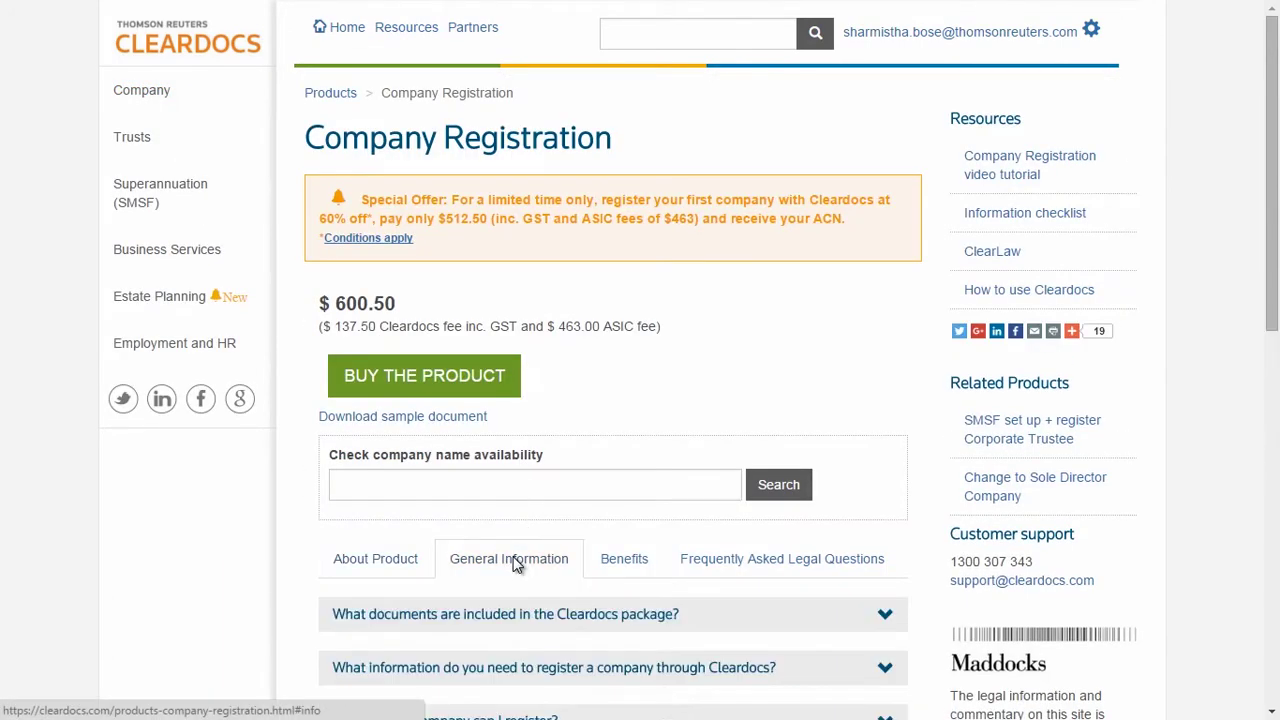
{"action": "scroll", "coordinate": [1221, 500], "scroll_direction": "down", "scroll_amount": 1}
{"action": "scroll", "coordinate": [1114, 466], "scroll_direction": "down", "scroll_amount": 5}
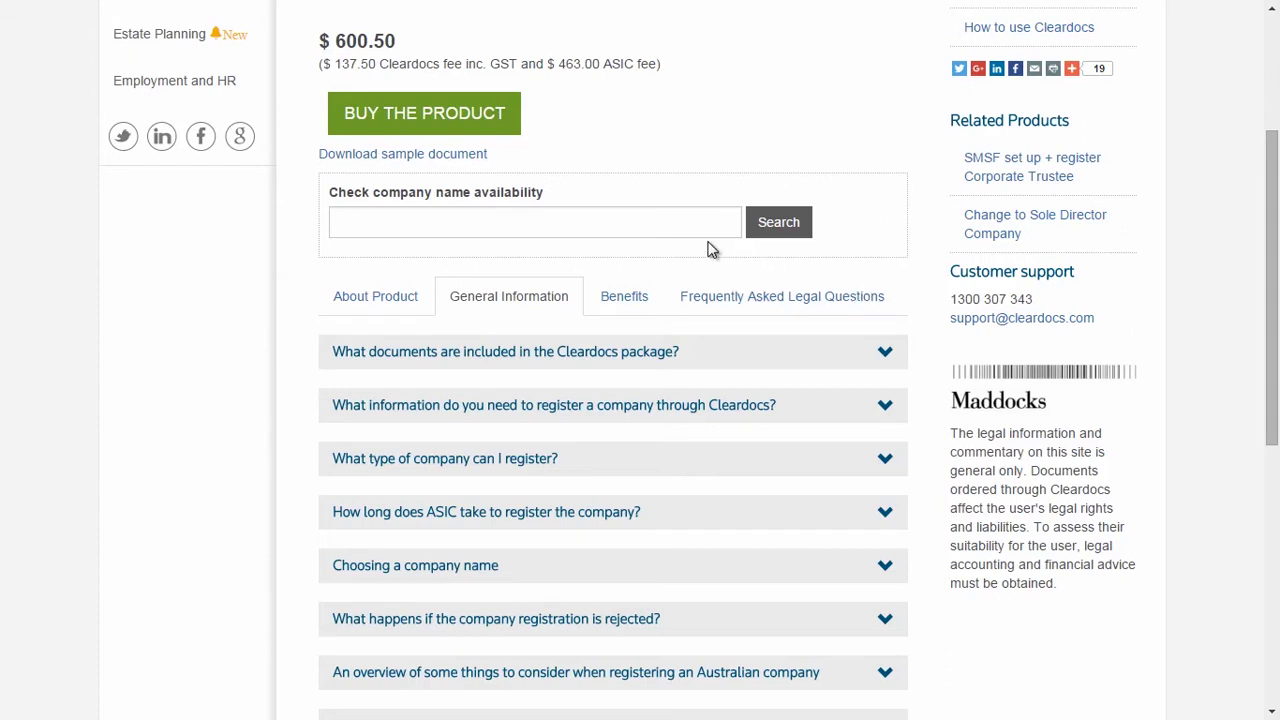
Buy Company Registration, entering the client's name and matter ZYX Pty Ltd, and start the order
{"action": "left_click", "coordinate": [397, 111]}
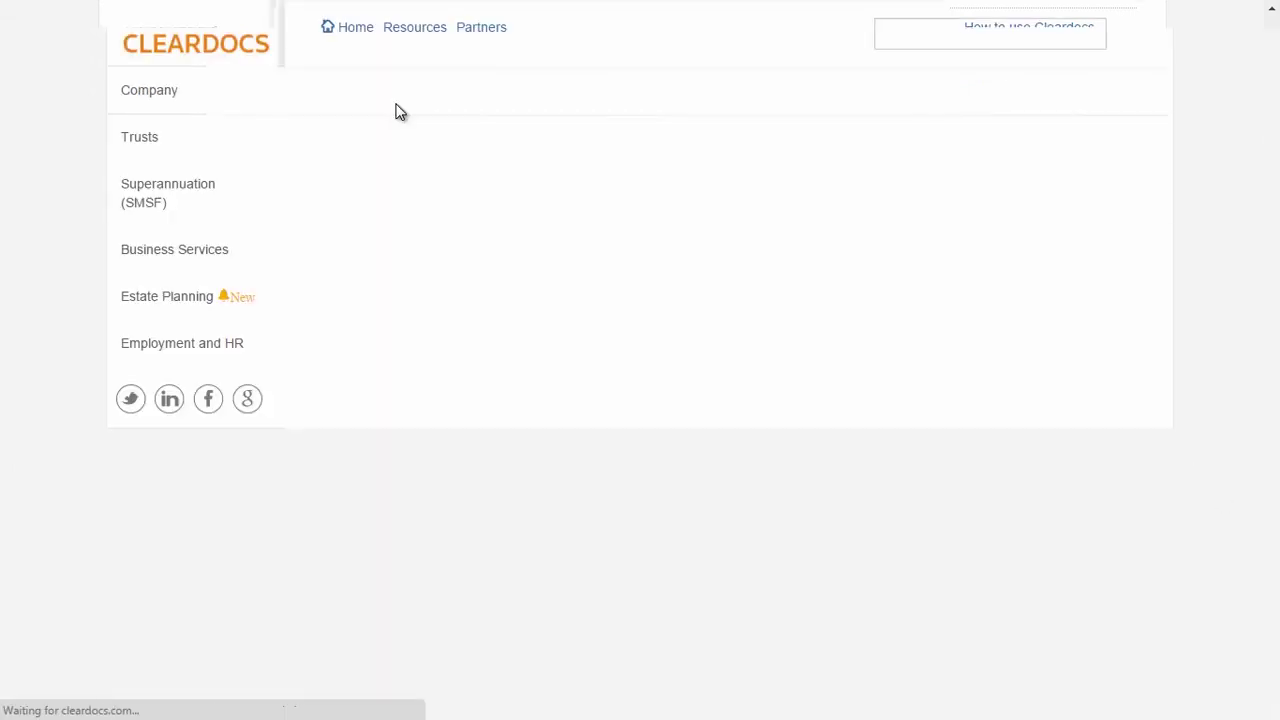
{"action": "left_click", "coordinate": [471, 207]}
{"action": "type", "text": "A"}
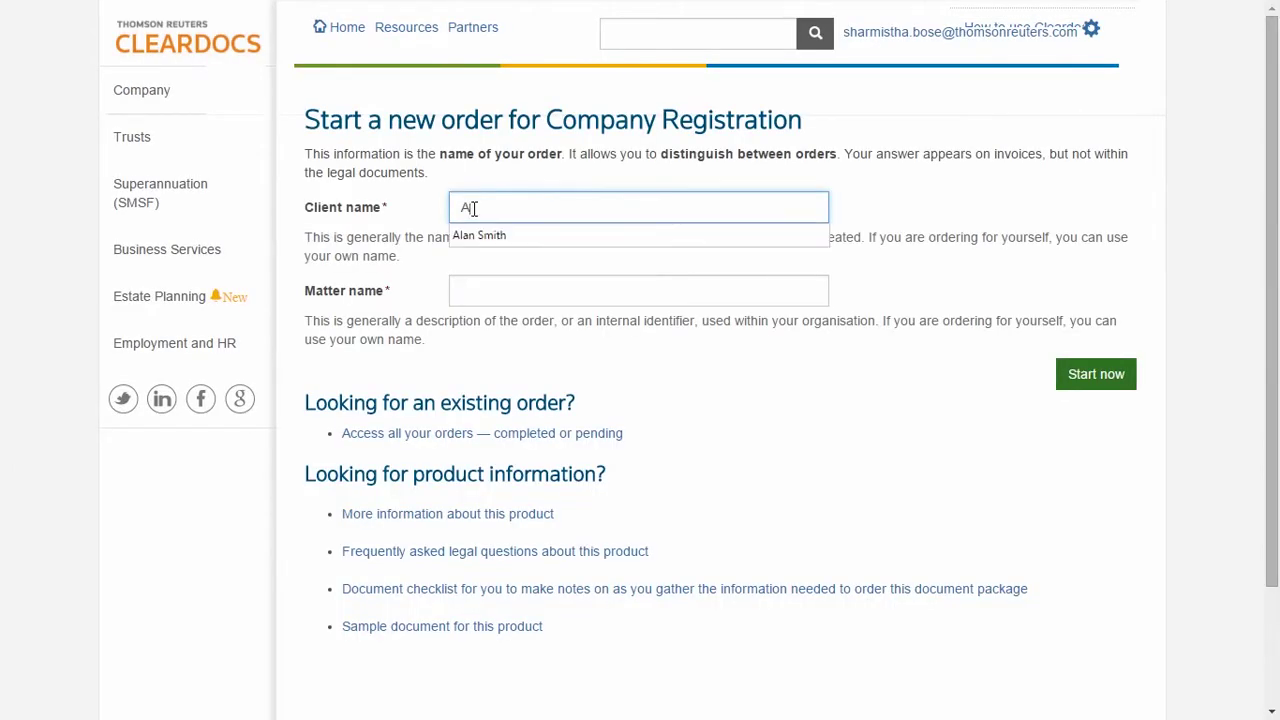
{"action": "type", "text": "lan Smith"}
{"action": "left_click", "coordinate": [474, 291]}
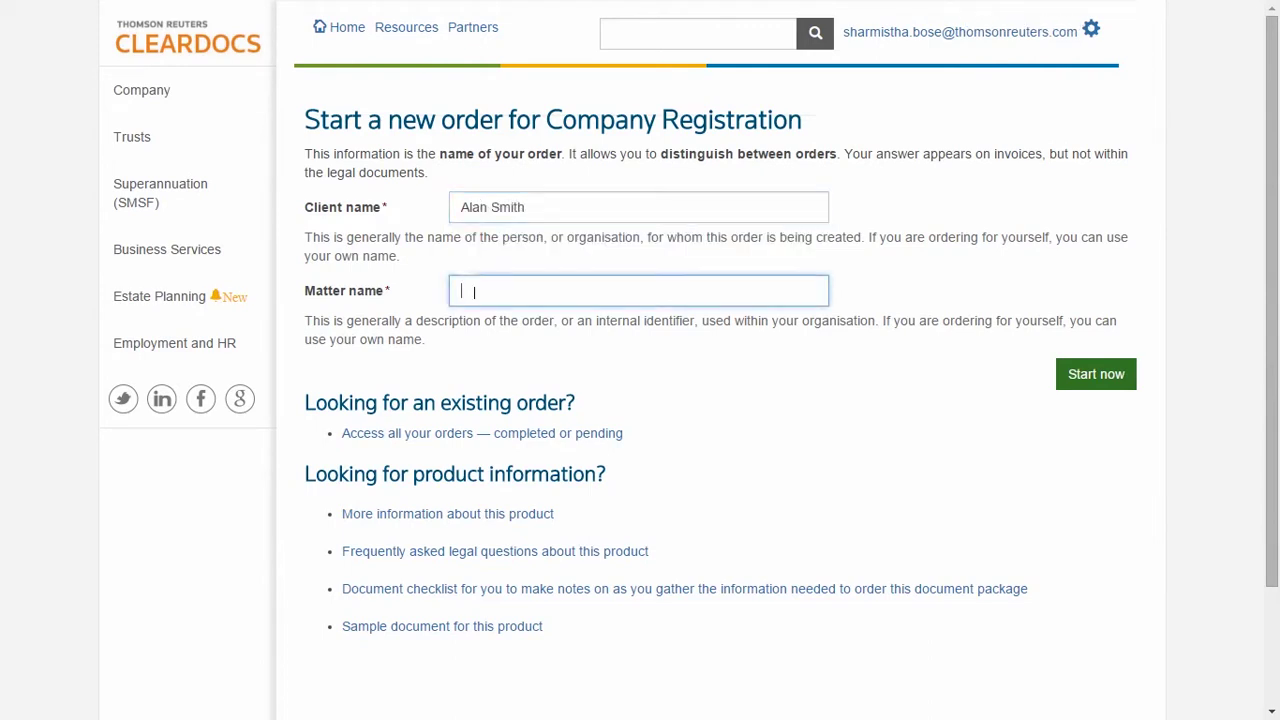
{"action": "type", "text": "ZYX Pty Ltd"}
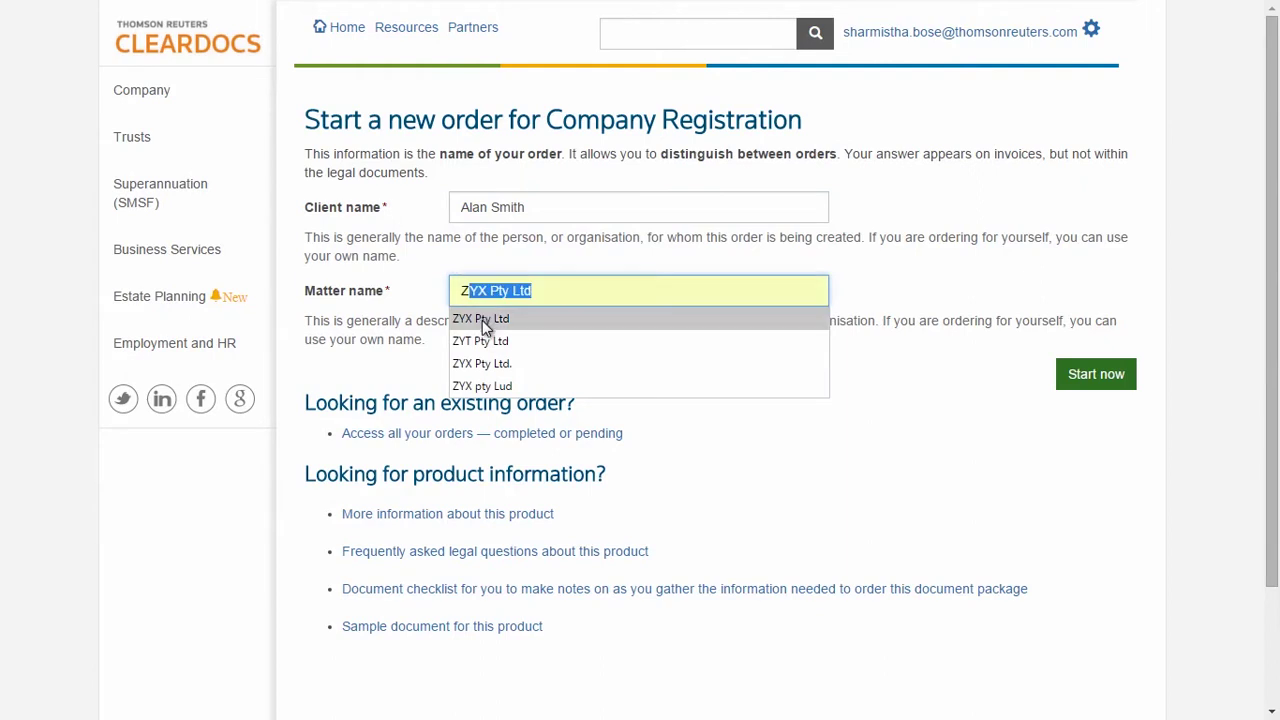
{"action": "left_click", "coordinate": [484, 318]}
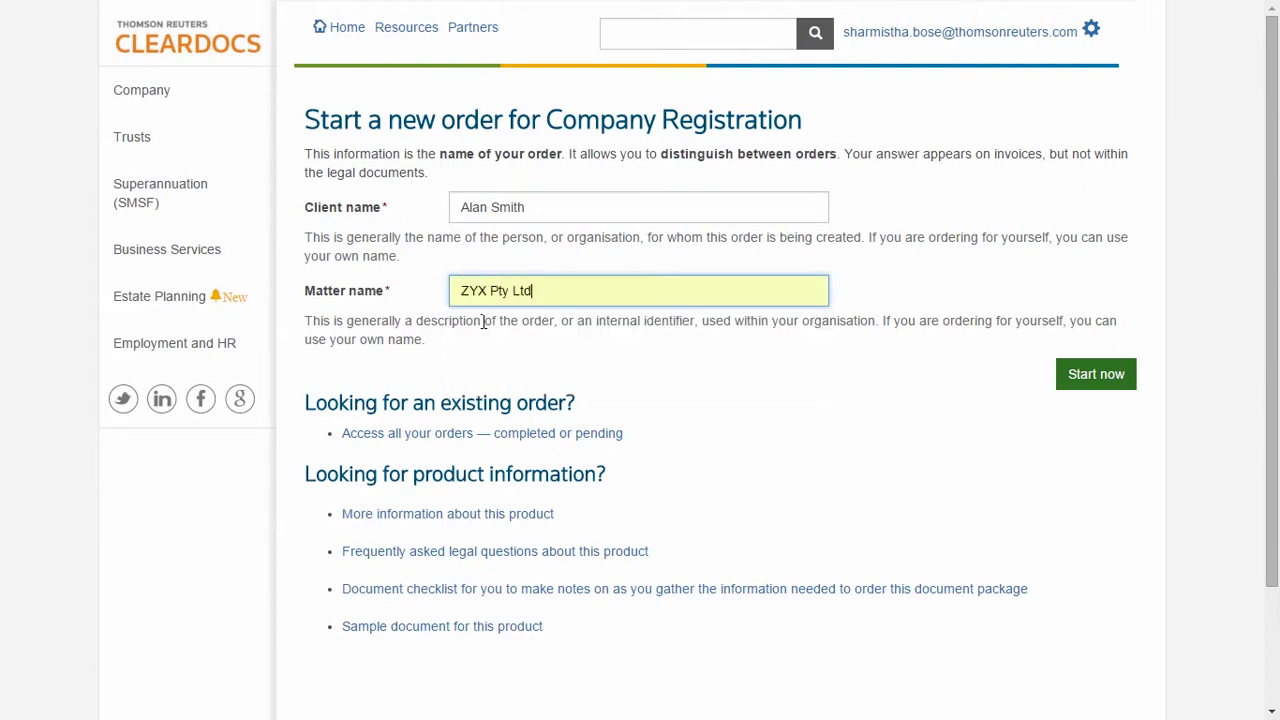
{"action": "left_click", "coordinate": [1120, 384]}
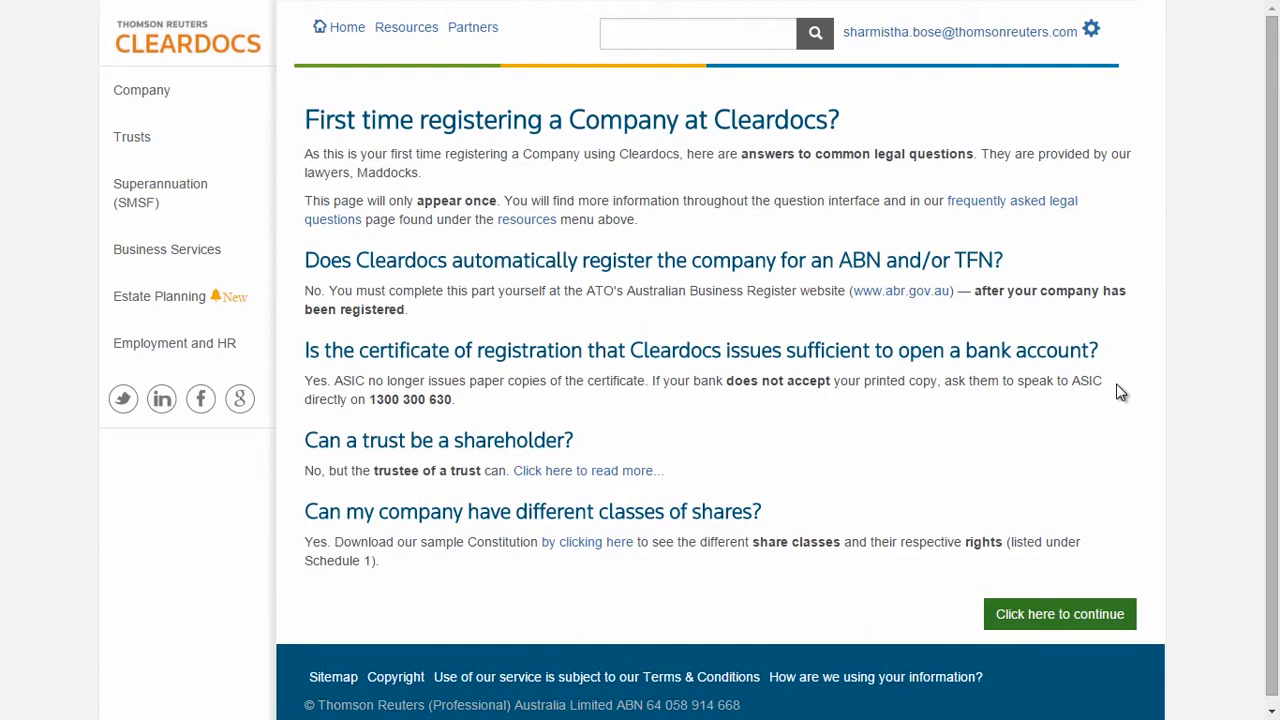
Continue past the first-time notes and process overview, then scroll through the questionnaire
{"action": "left_click", "coordinate": [1068, 615]}
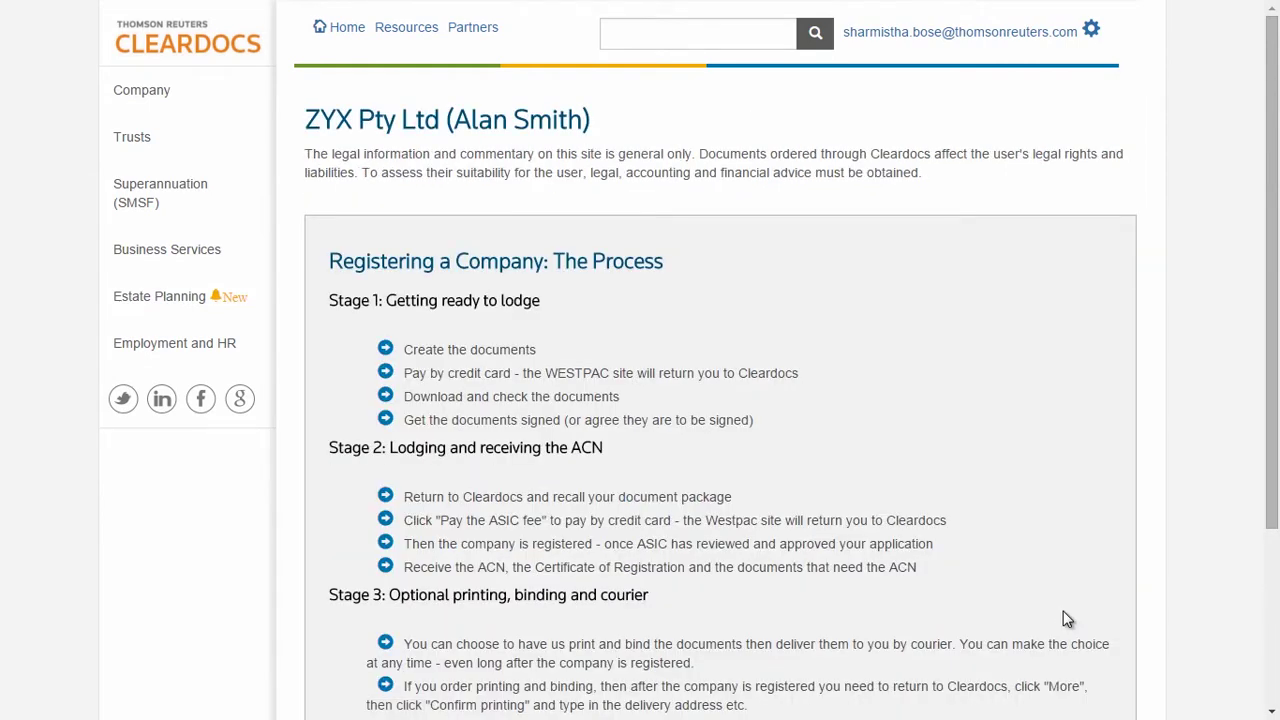
{"action": "scroll", "coordinate": [1066, 615], "scroll_direction": "down", "scroll_amount": 1}
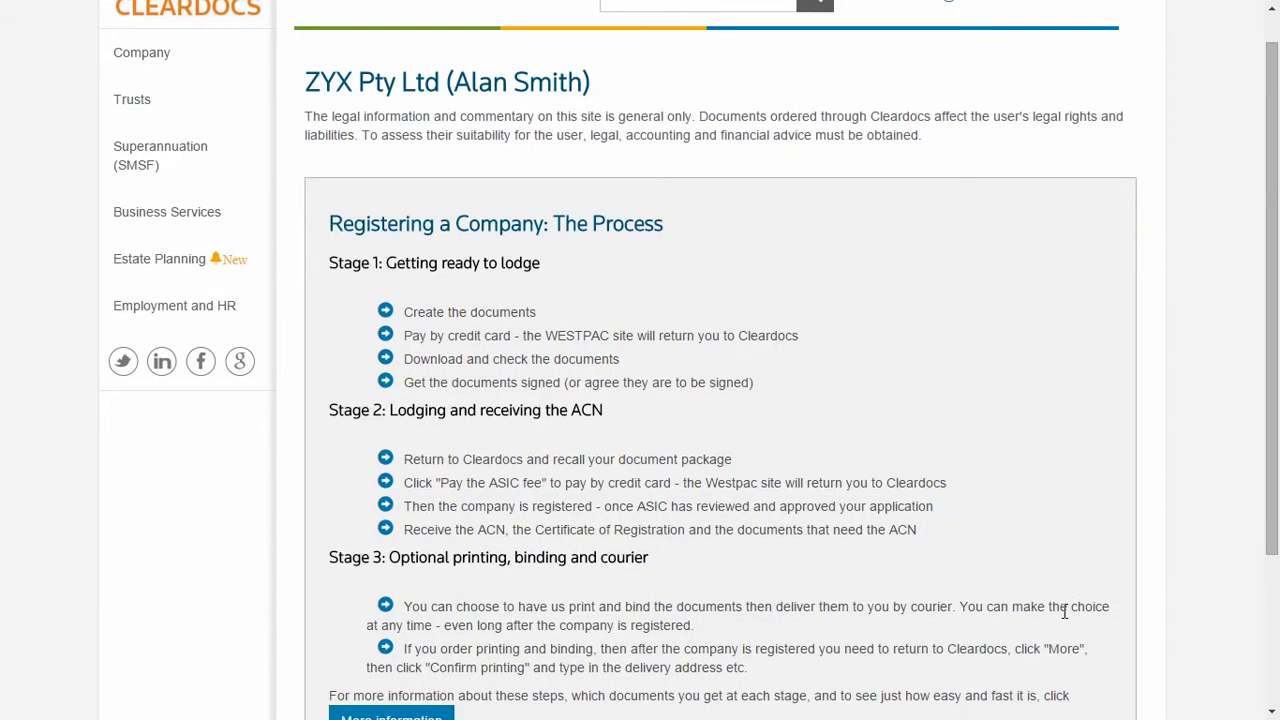
{"action": "scroll", "coordinate": [1066, 612], "scroll_direction": "down", "scroll_amount": 1}
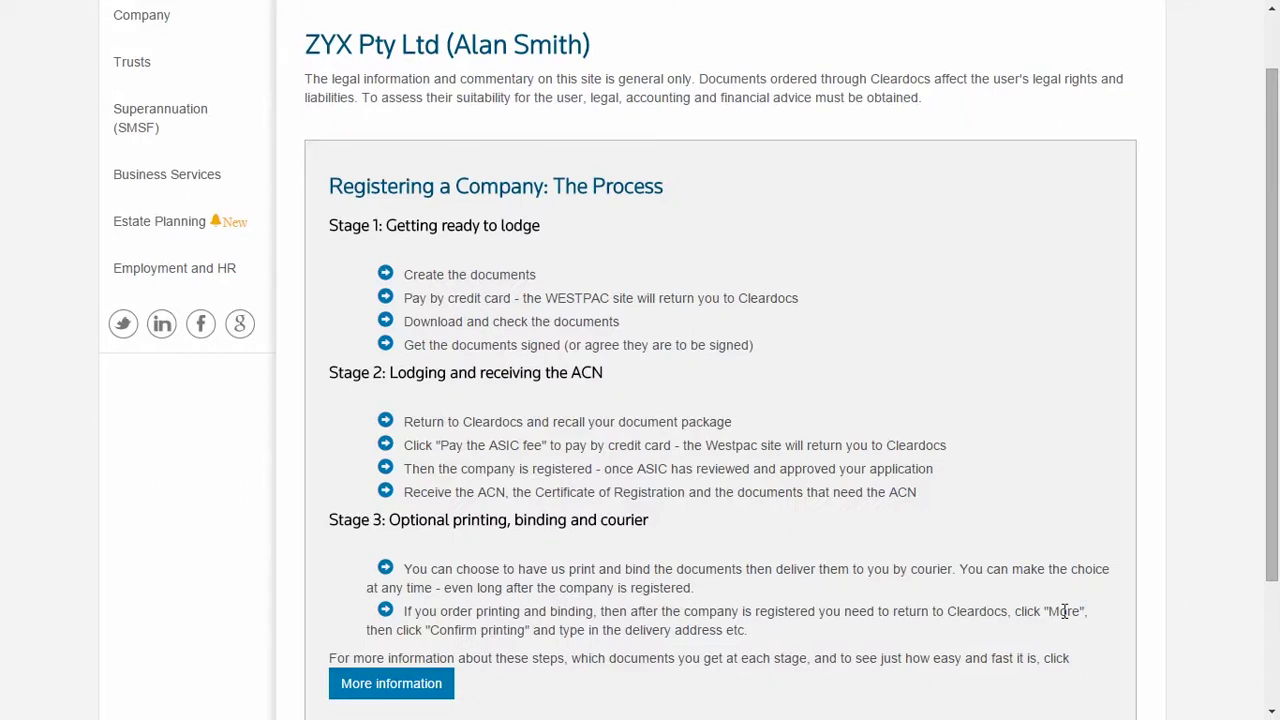
{"action": "scroll", "coordinate": [1063, 611], "scroll_direction": "down", "scroll_amount": 4}
{"action": "left_click", "coordinate": [1076, 627]}
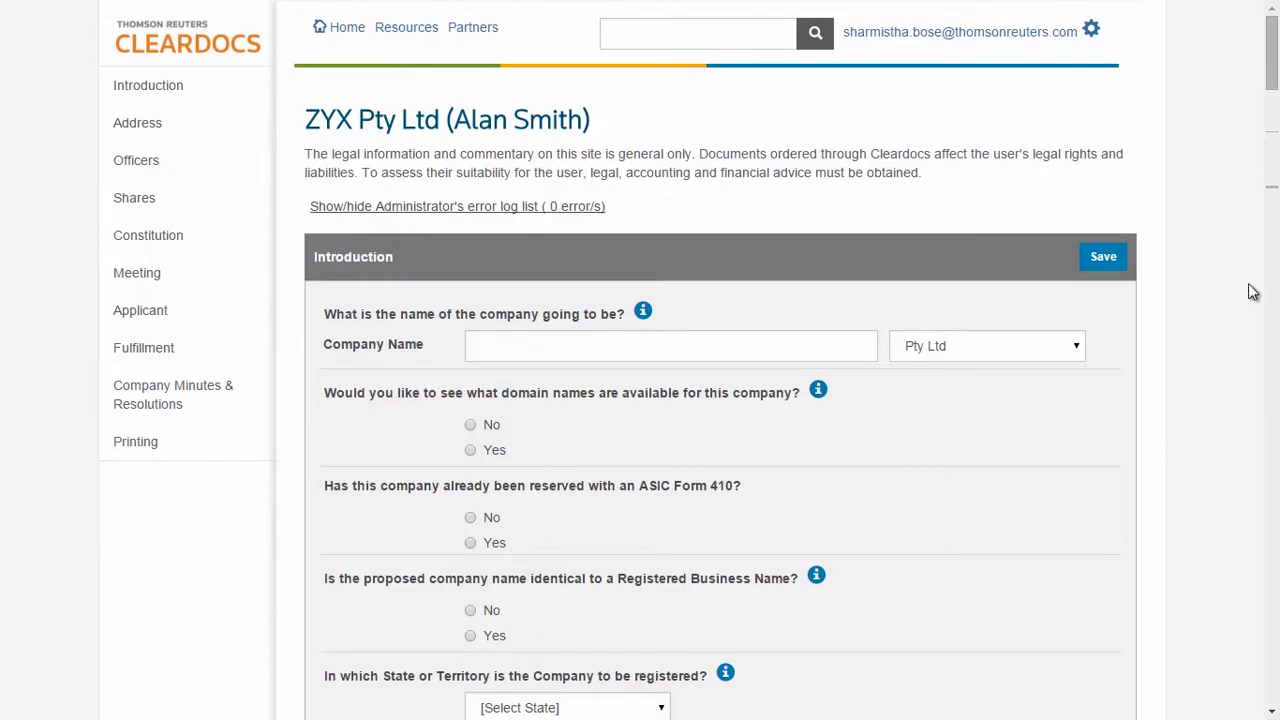
{"action": "left_click_drag", "start_coordinate": [1272, 59], "coordinate": [1274, 30]}
{"action": "left_click_drag", "start_coordinate": [1271, 47], "coordinate": [1277, 700]}
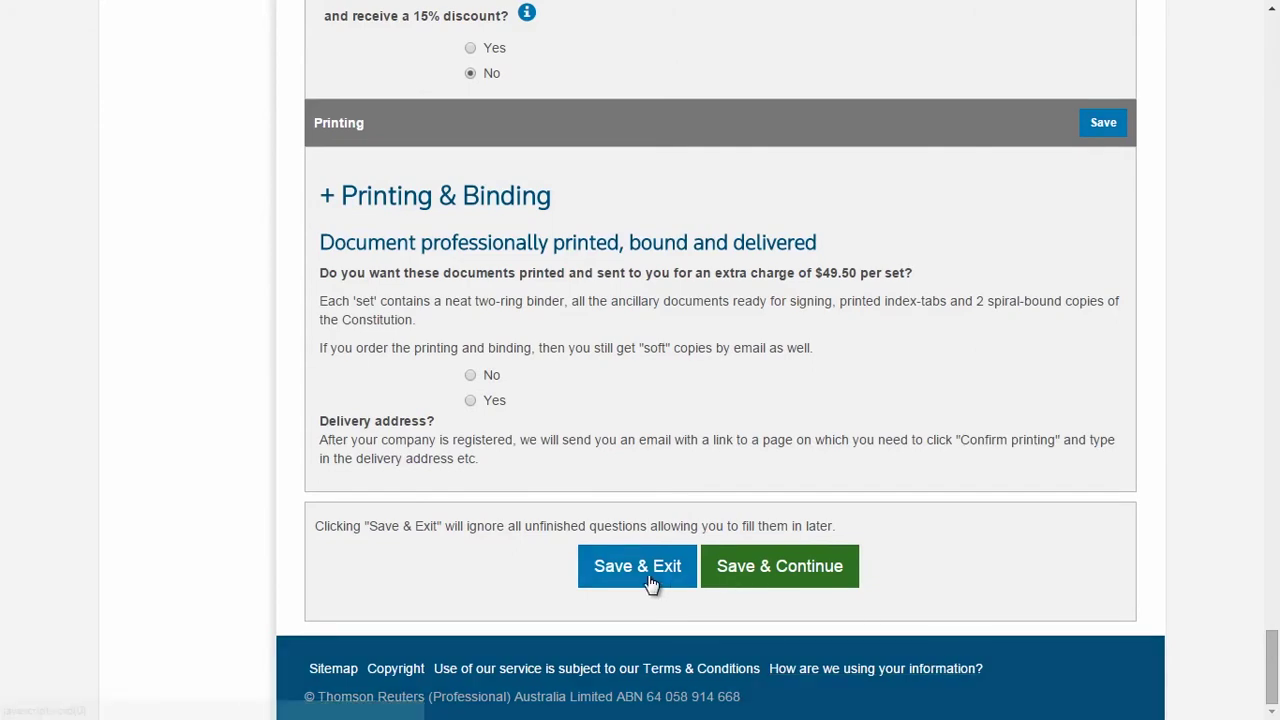
{"action": "left_click_drag", "start_coordinate": [1272, 658], "coordinate": [1272, 40]}
Enter company name zyx, answer No to domain names and Yes to ASIC Form 410
{"action": "left_click", "coordinate": [539, 336]}
{"action": "type", "text": "zyx"}
{"action": "key", "text": "Tab"}
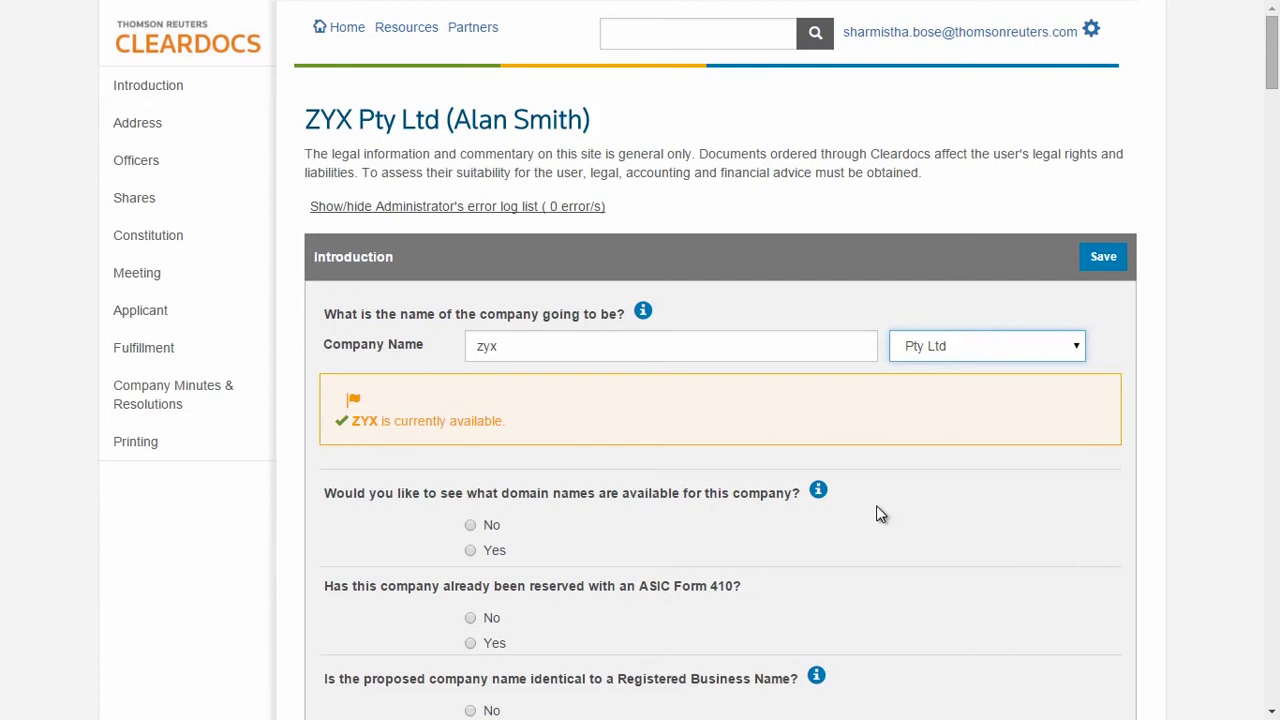
{"action": "left_click", "coordinate": [471, 551]}
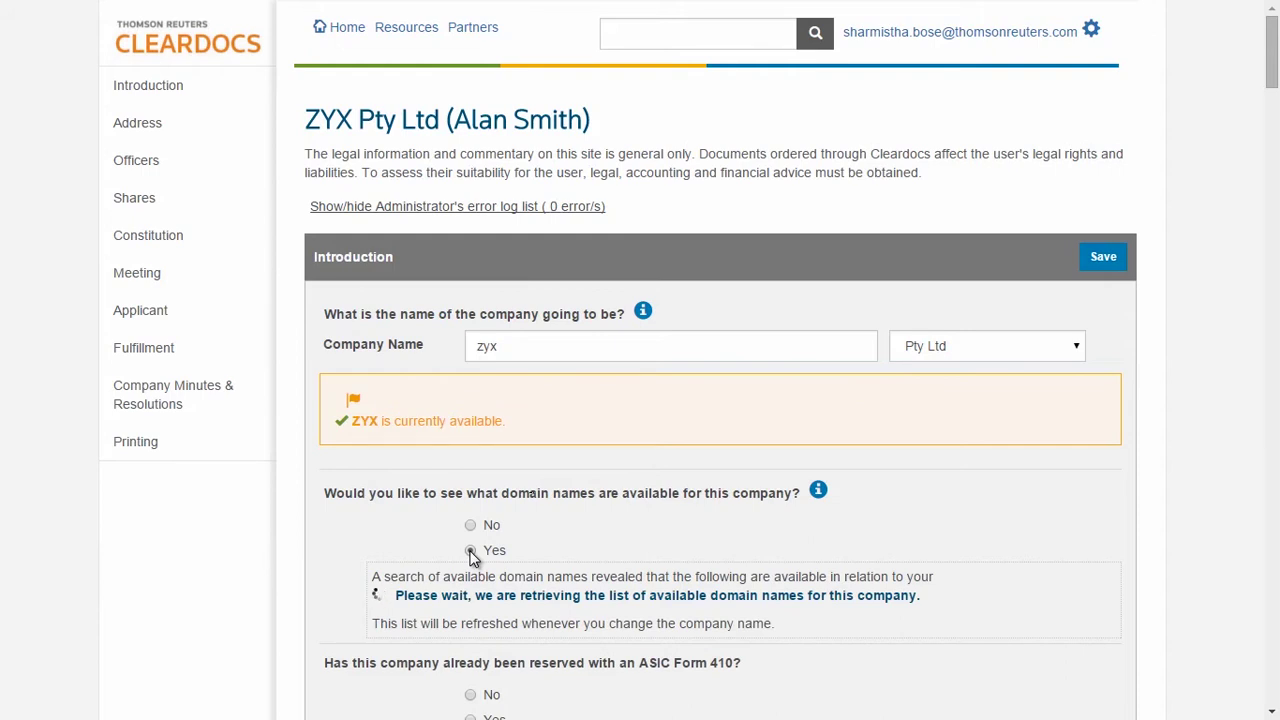
{"action": "left_click", "coordinate": [470, 526]}
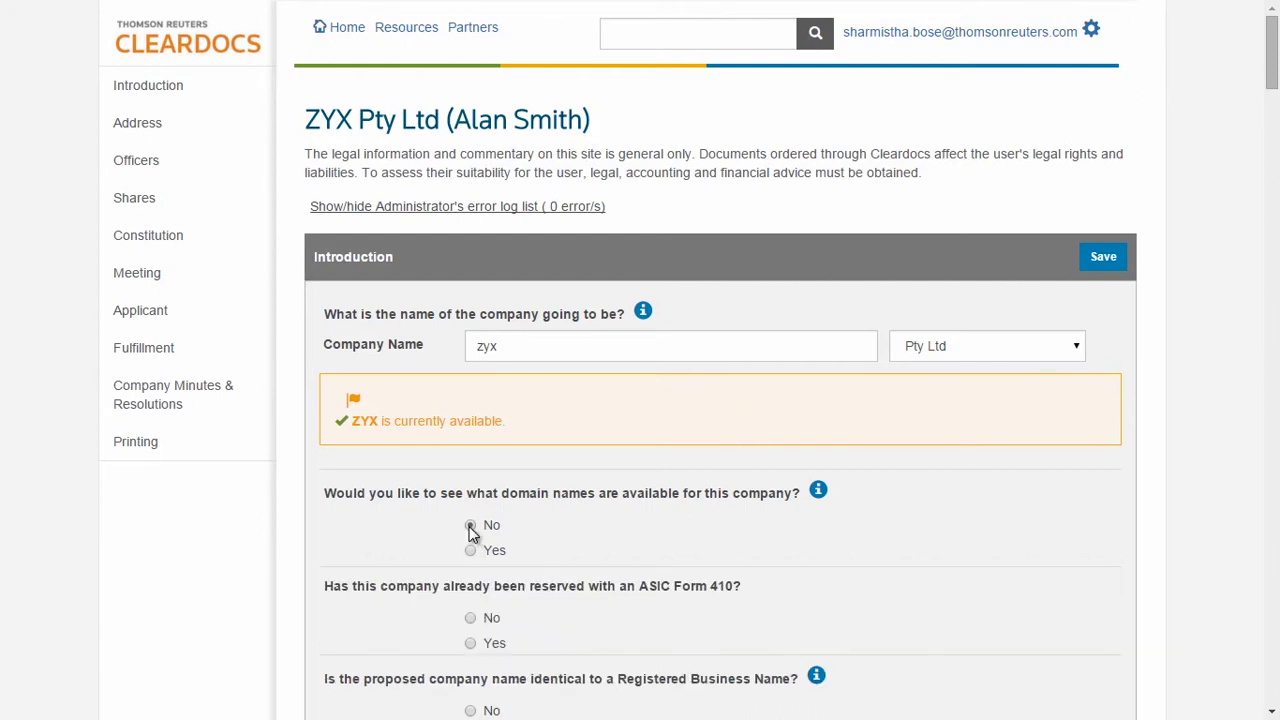
{"action": "left_click", "coordinate": [471, 644]}
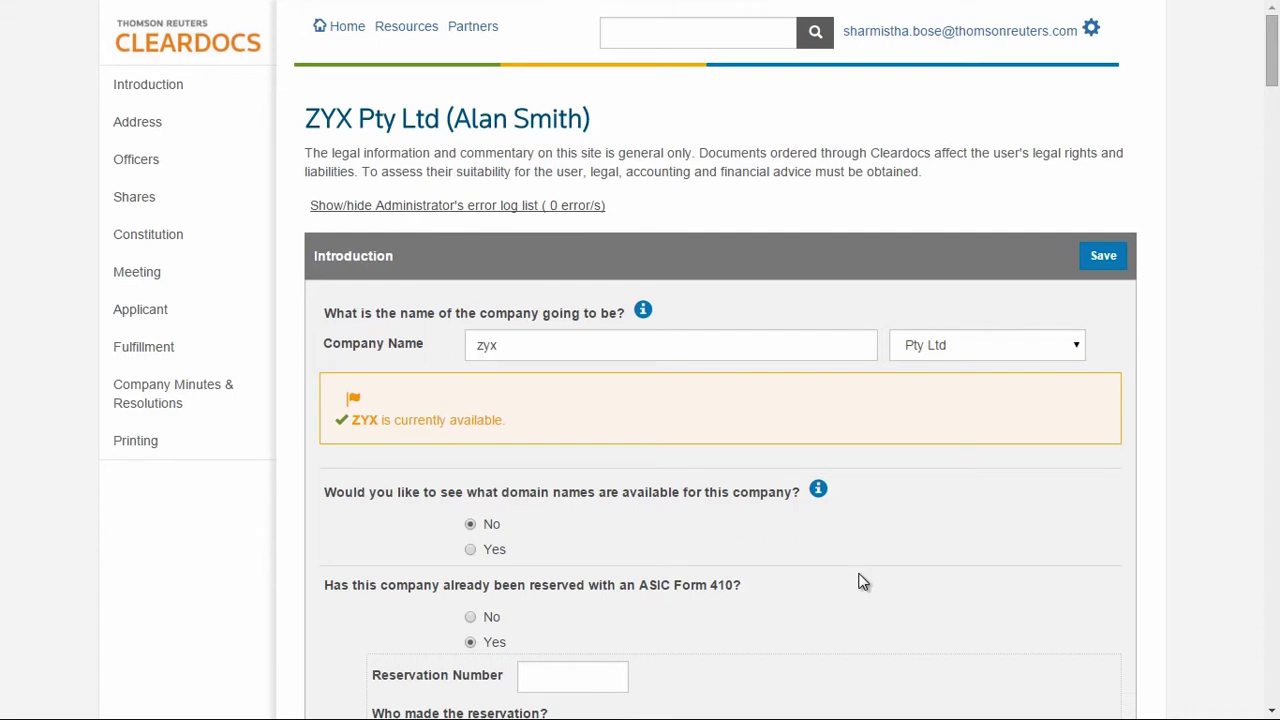
Answer No to Form 410 and, after trying the sub-options, No to registered business name
{"action": "left_click", "coordinate": [470, 618]}
{"action": "scroll", "coordinate": [996, 148], "scroll_direction": "down", "scroll_amount": 5}
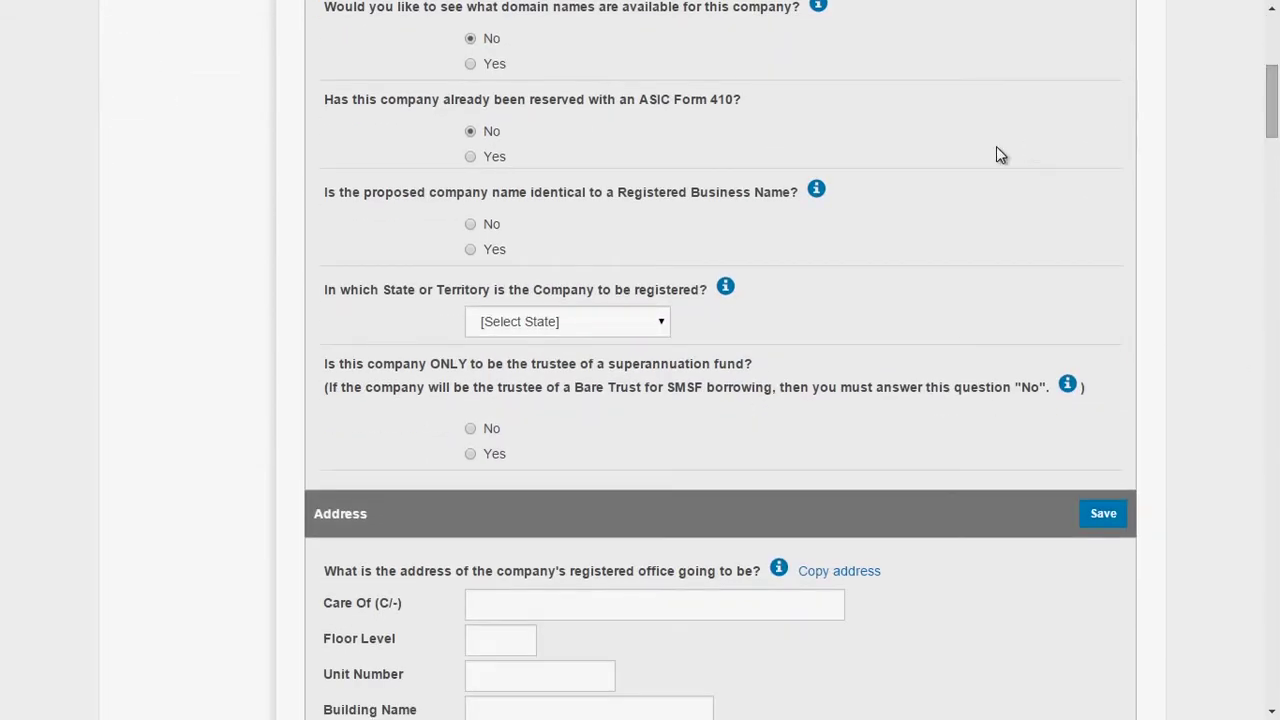
{"action": "left_click", "coordinate": [471, 226]}
{"action": "left_click", "coordinate": [476, 249]}
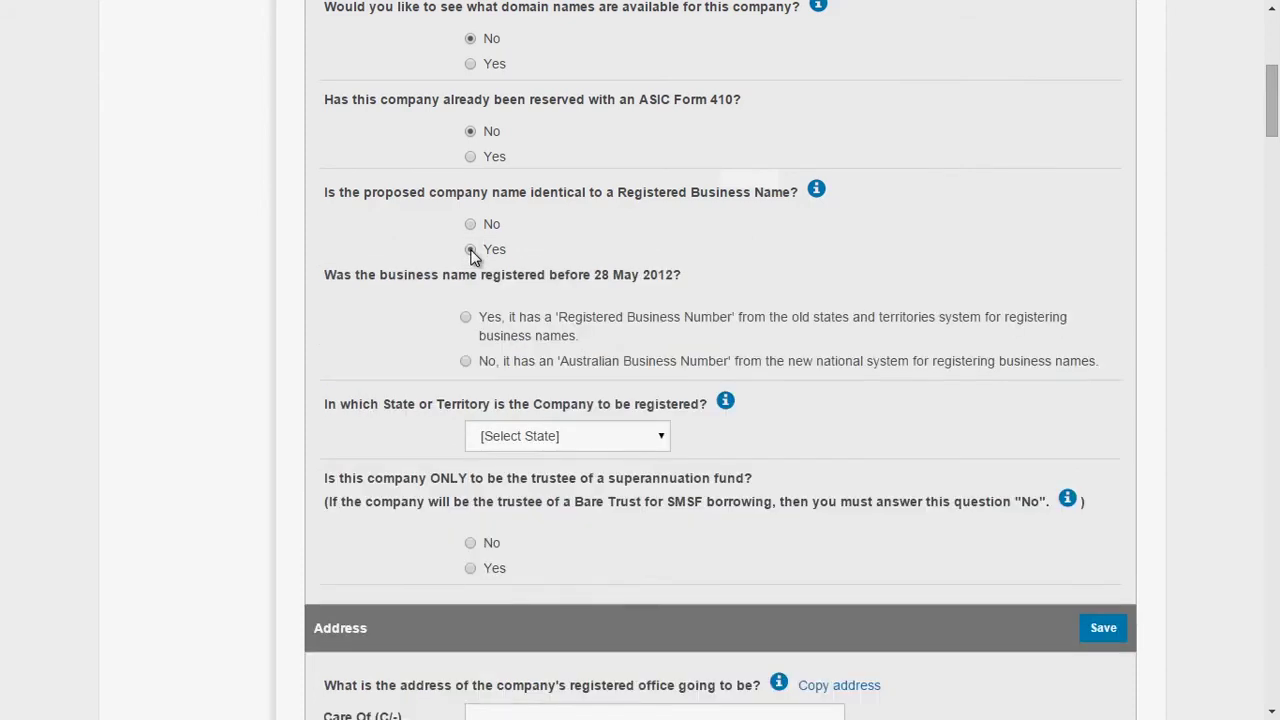
{"action": "left_click", "coordinate": [466, 318]}
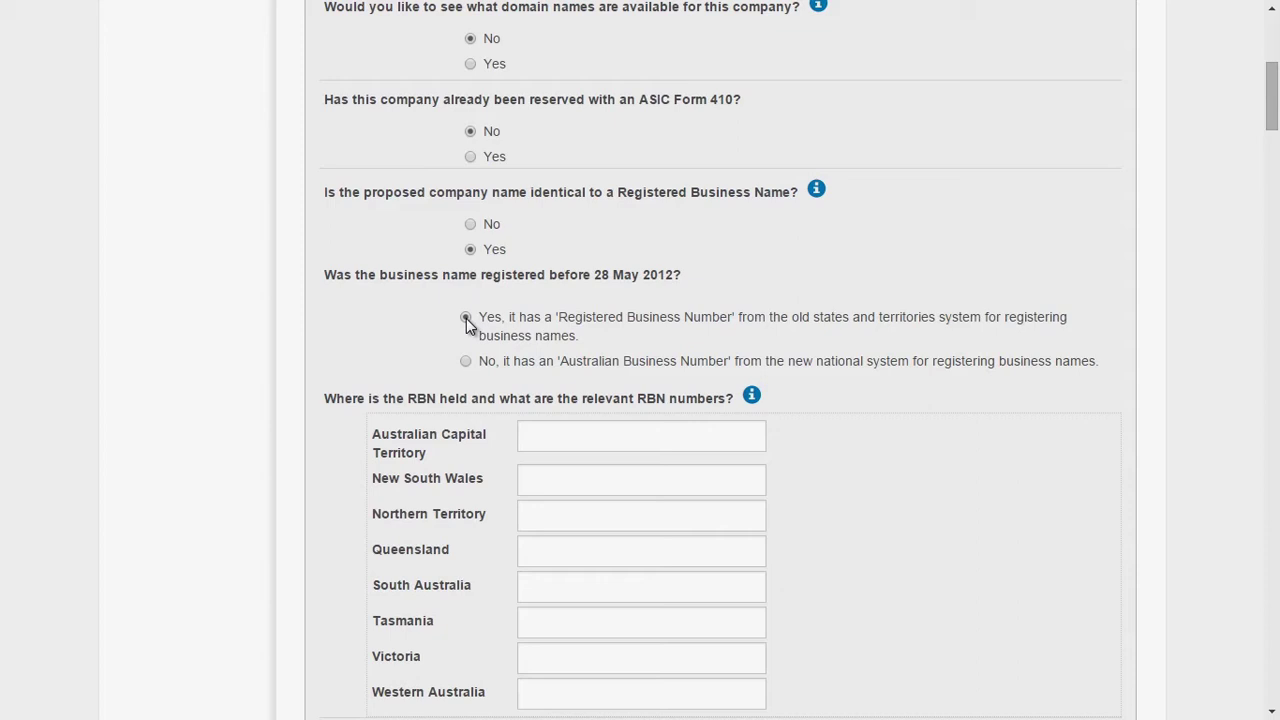
{"action": "left_click", "coordinate": [466, 361]}
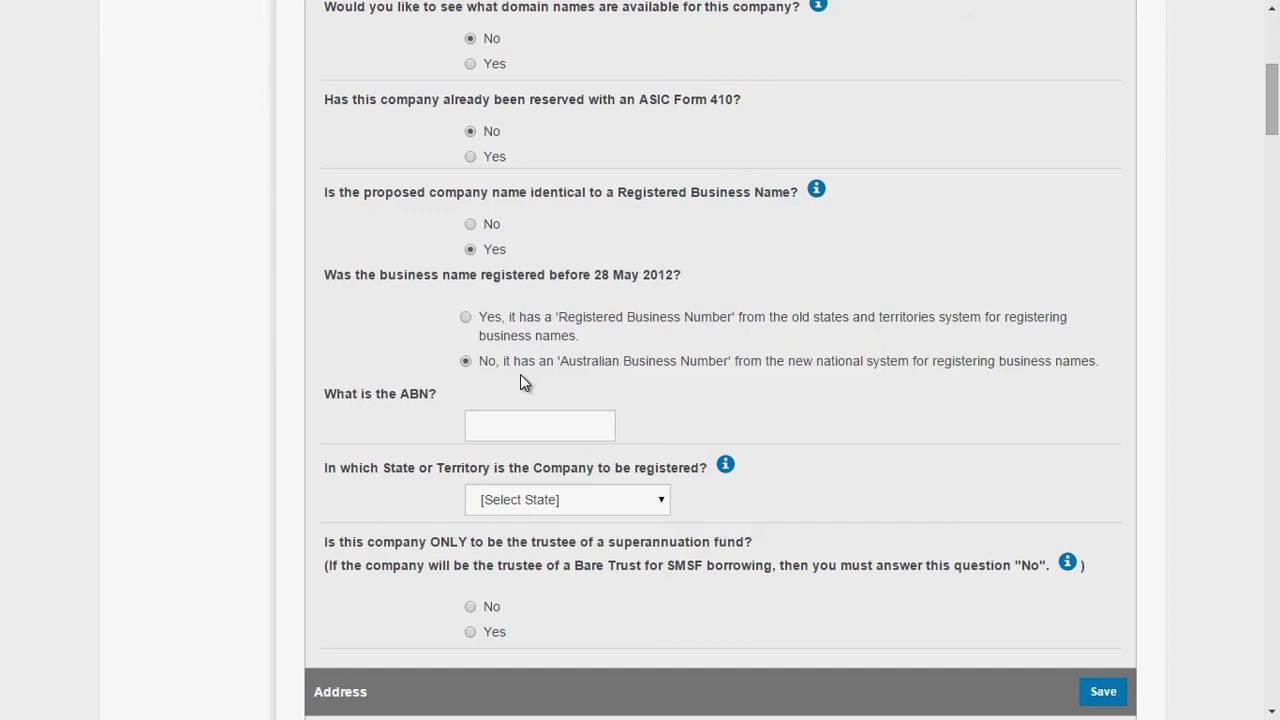
{"action": "left_click", "coordinate": [568, 420]}
{"action": "left_click", "coordinate": [471, 225]}
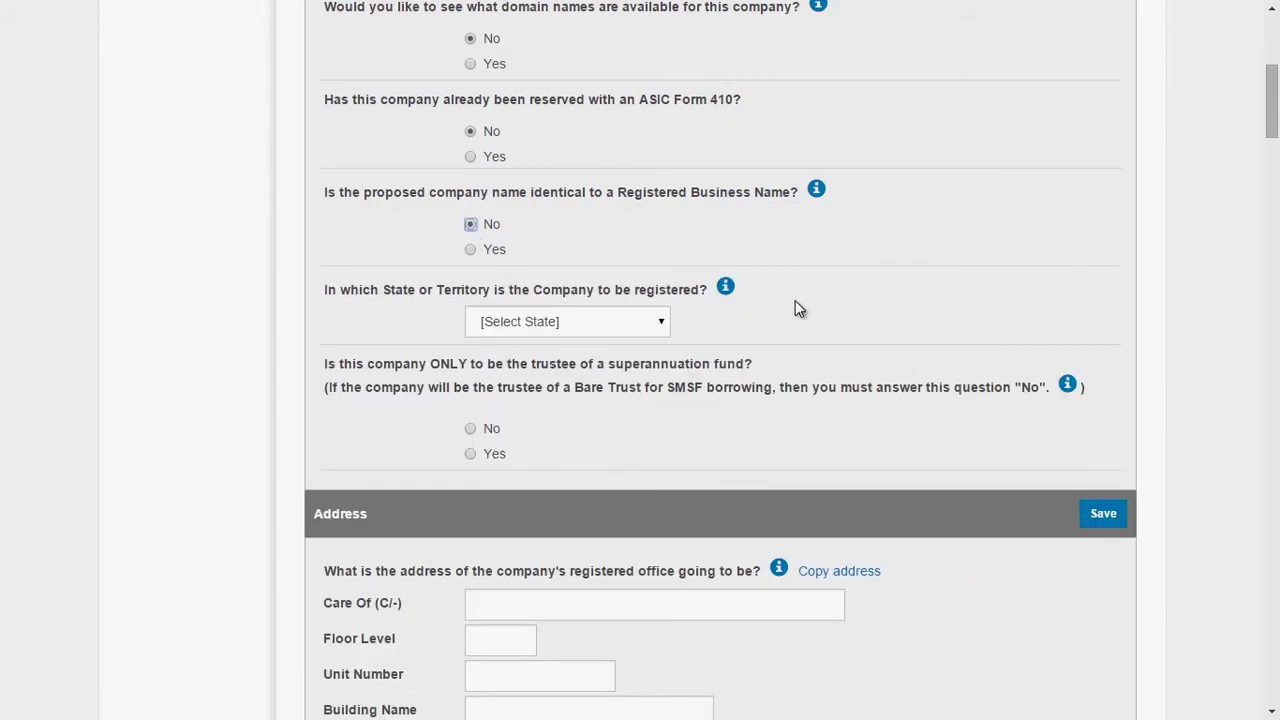
Choose Victoria as the registration state and answer No to superannuation-trustee-only
{"action": "left_click", "coordinate": [620, 321]}
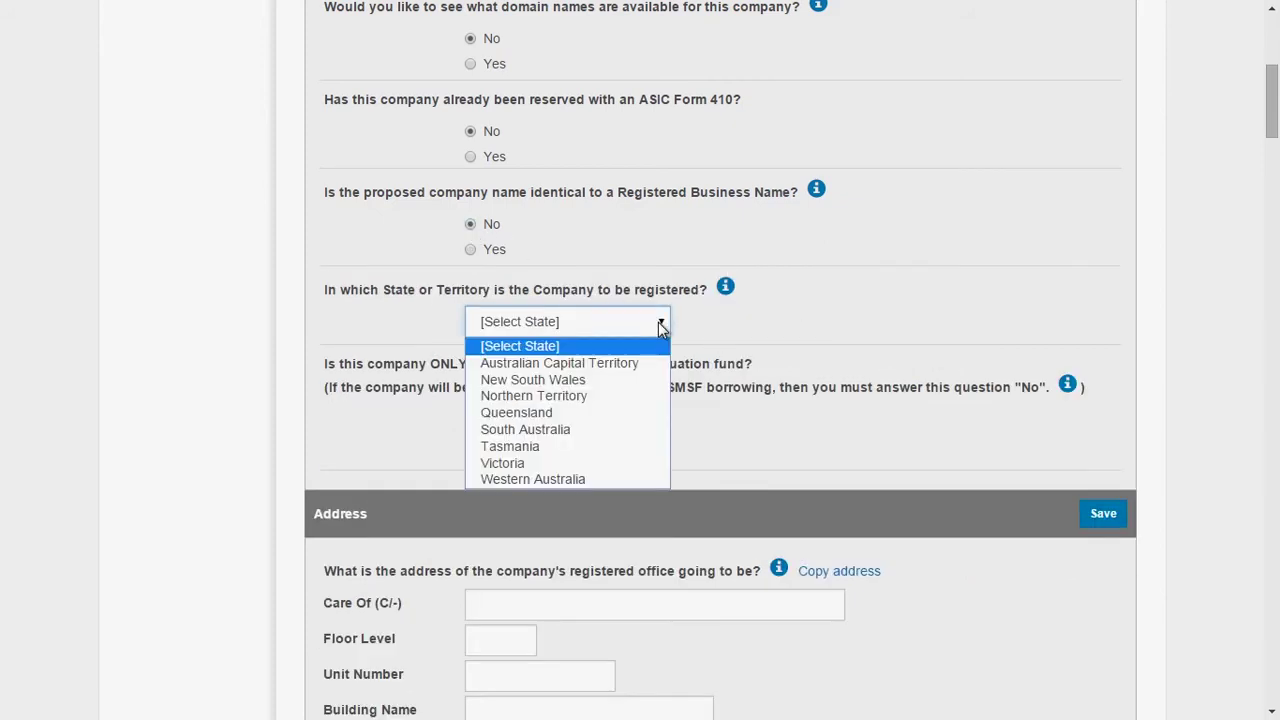
{"action": "left_click", "coordinate": [590, 463]}
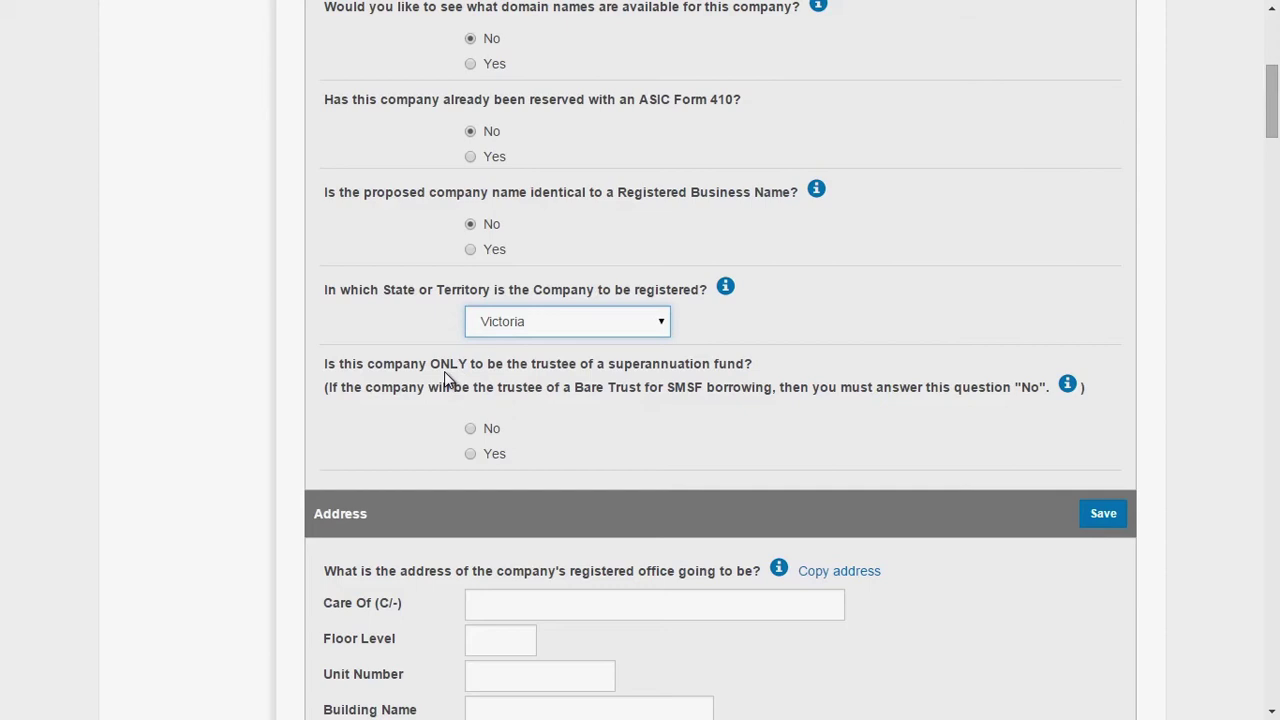
{"action": "left_click", "coordinate": [471, 454]}
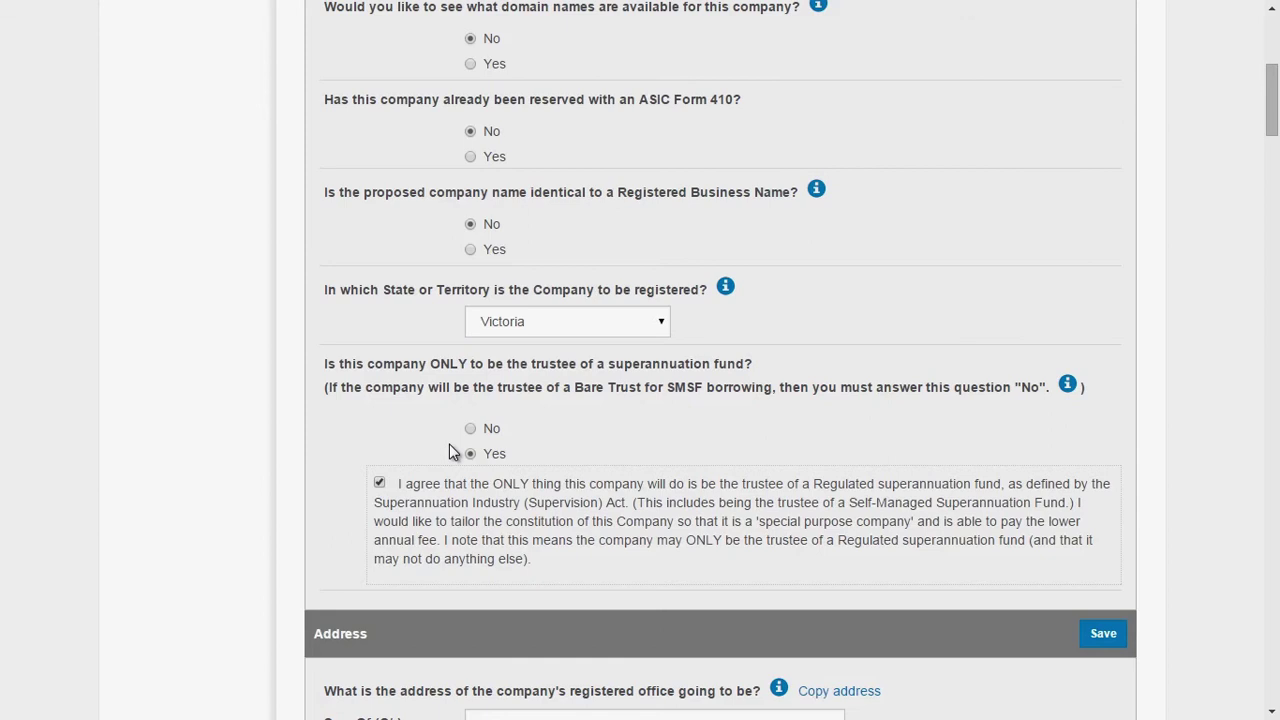
{"action": "left_click", "coordinate": [470, 429]}
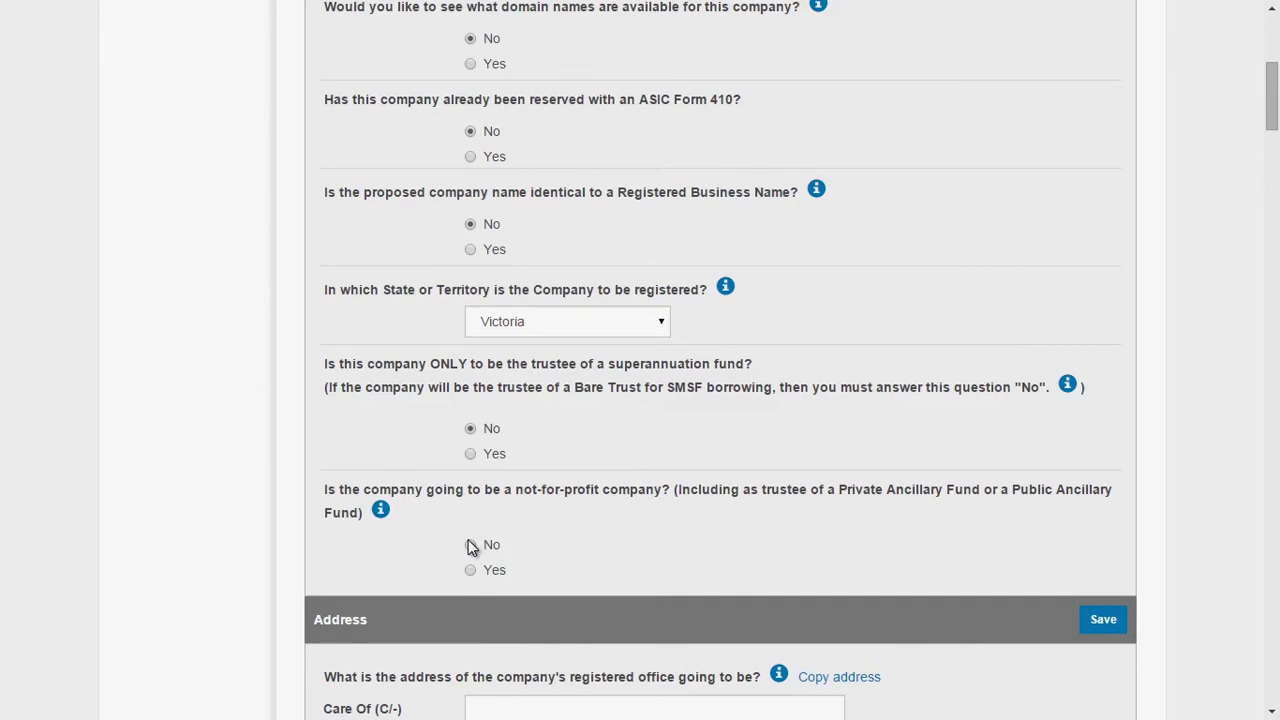
Try the not-for-profit and ancillary fund options, then set not-for-profit to No
{"action": "left_click", "coordinate": [470, 570]}
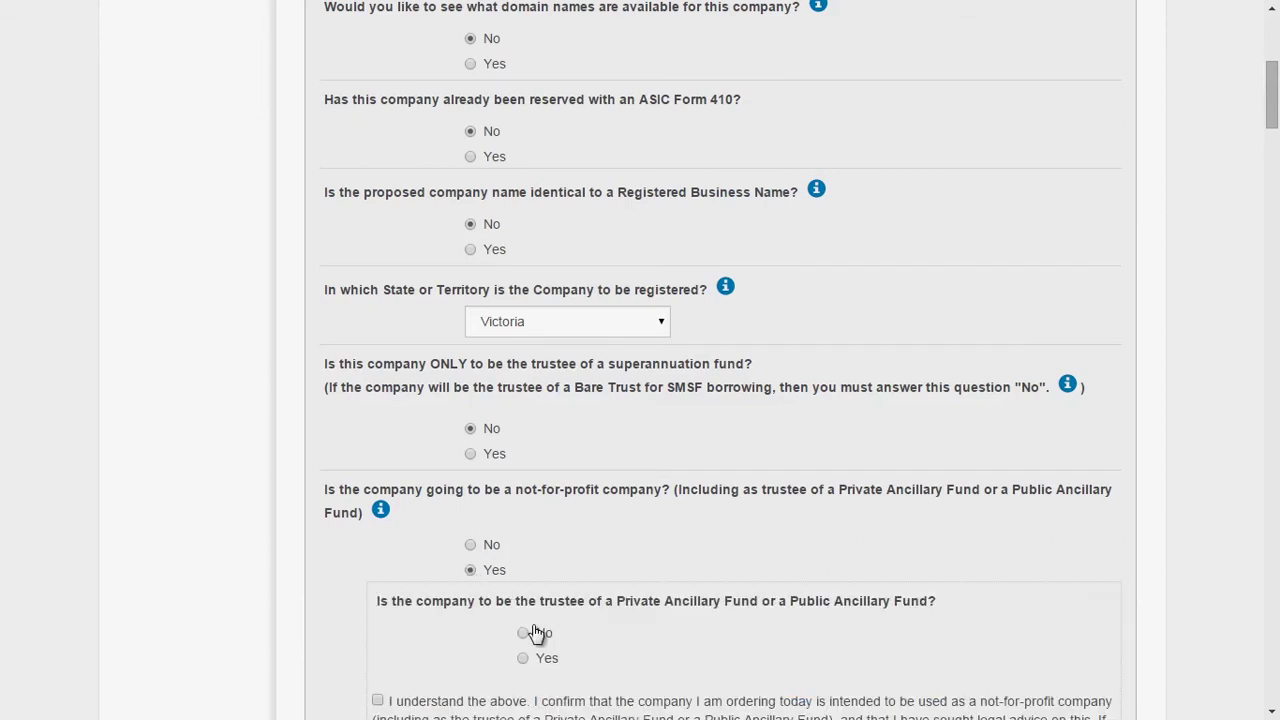
{"action": "left_click", "coordinate": [523, 657]}
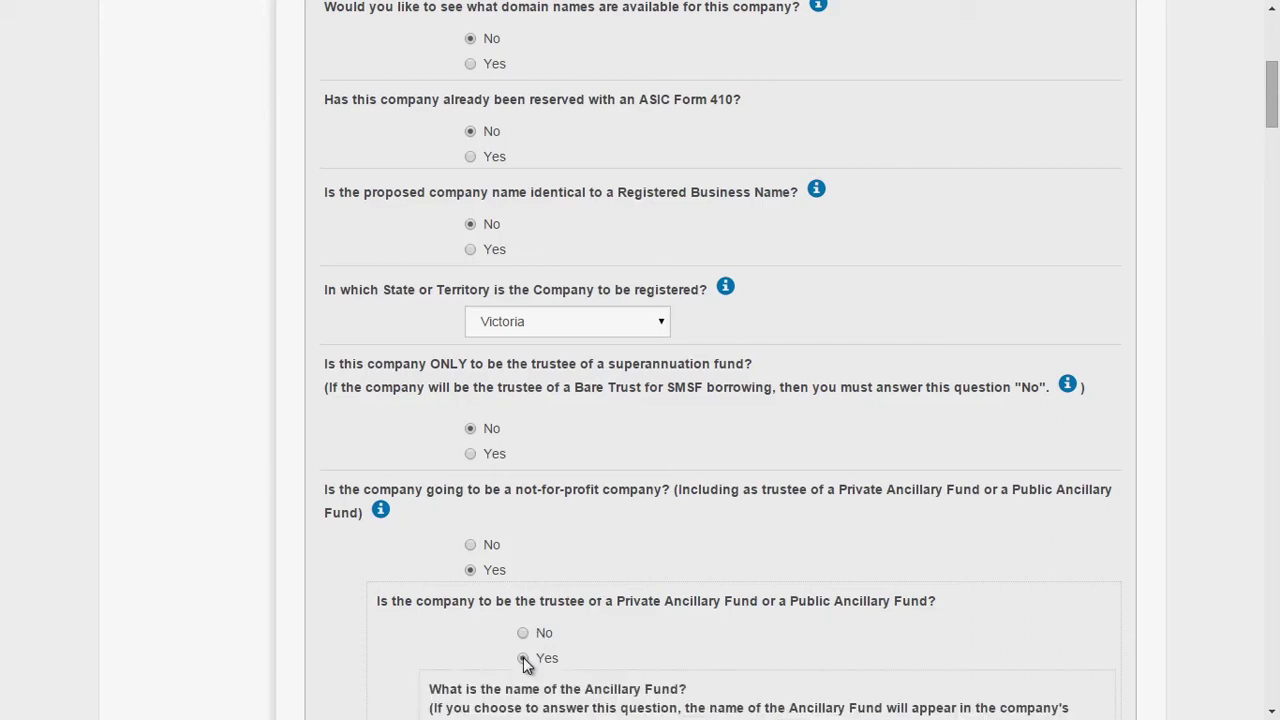
{"action": "scroll", "coordinate": [853, 379], "scroll_direction": "down", "scroll_amount": 3}
{"action": "left_click", "coordinate": [853, 456]}
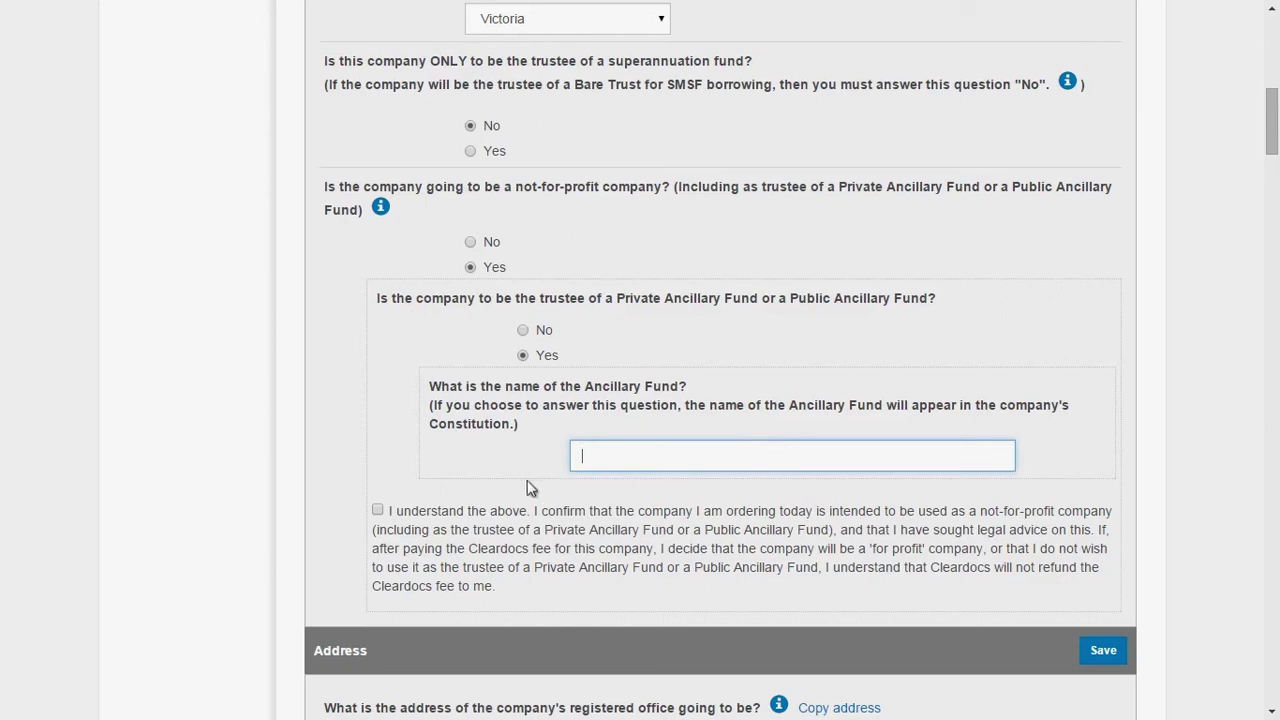
{"action": "left_click", "coordinate": [378, 511]}
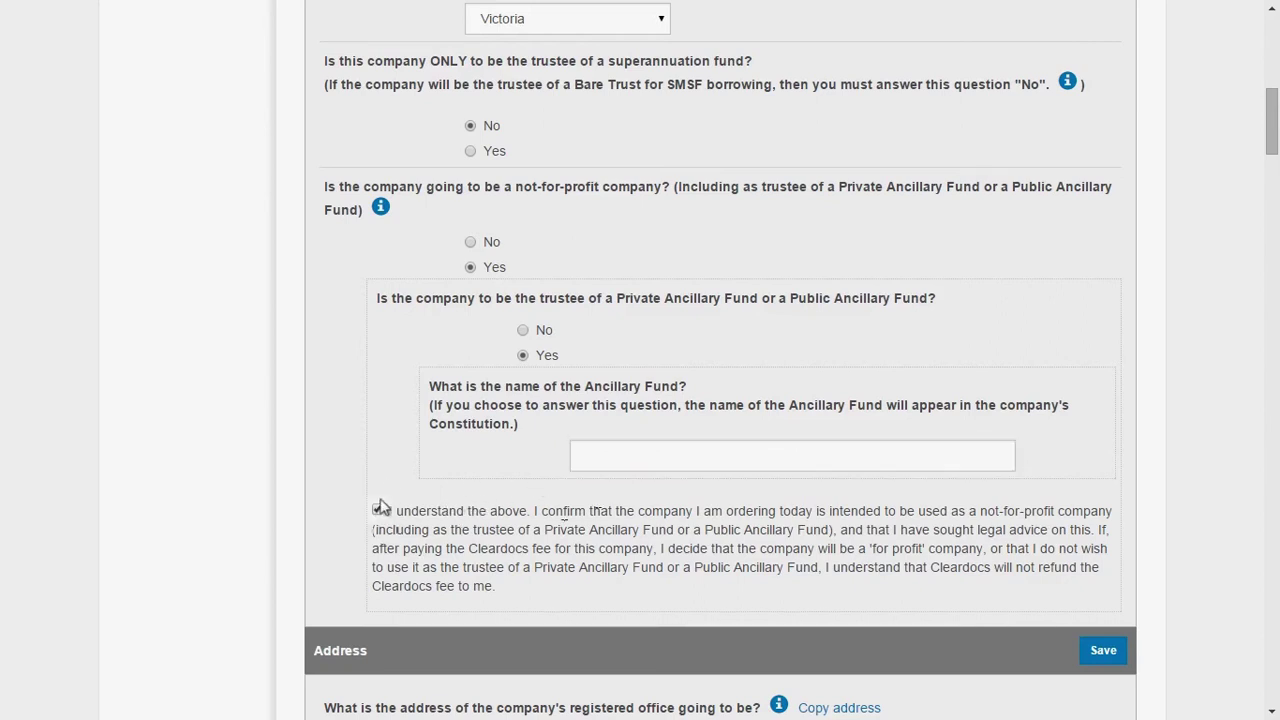
{"action": "left_click", "coordinate": [470, 242]}
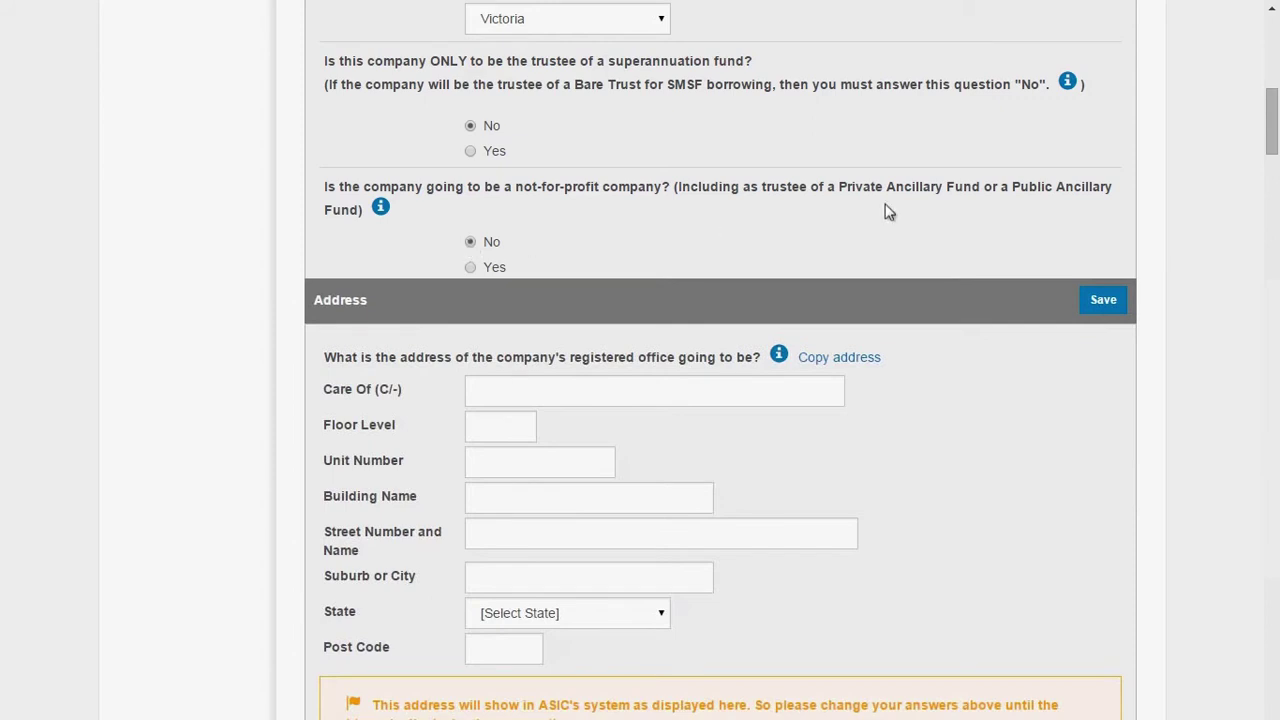
{"action": "scroll", "coordinate": [1130, 193], "scroll_direction": "down", "scroll_amount": 3}
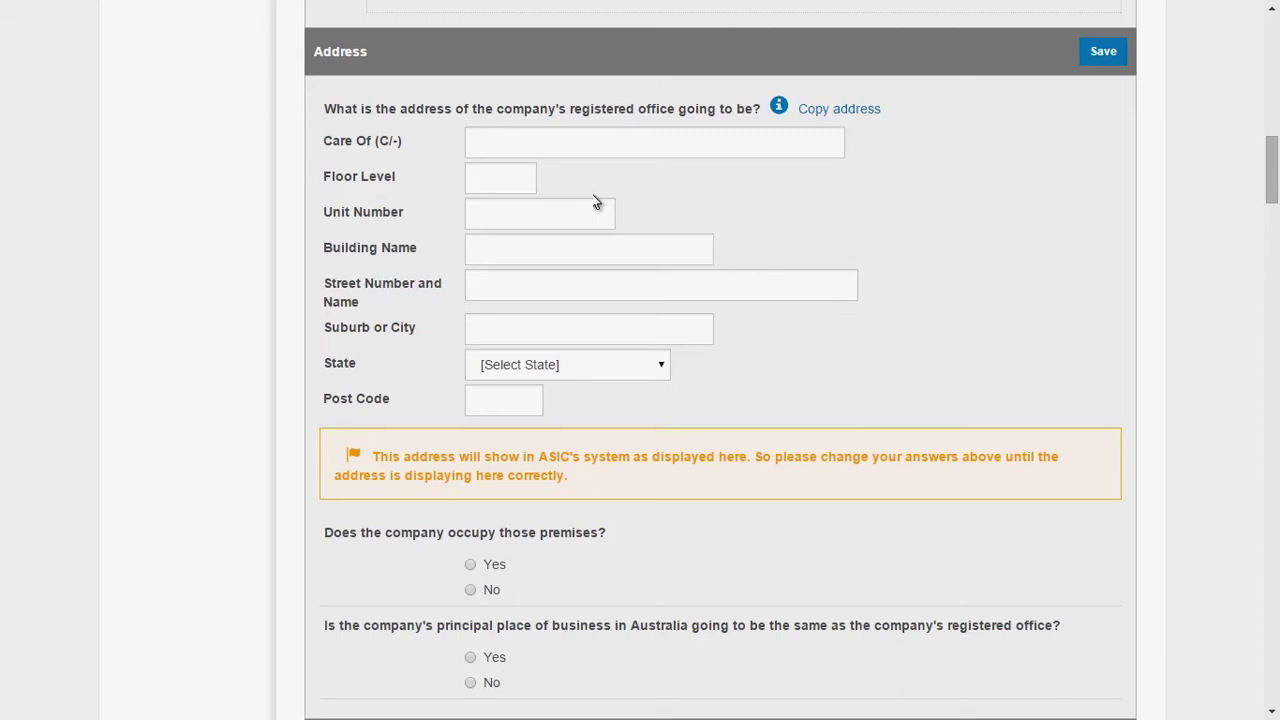
Fill in the registered office street, suburb, Victoria state and post code
{"action": "left_click", "coordinate": [571, 280]}
{"action": "type", "text": "123 Sample Street"}
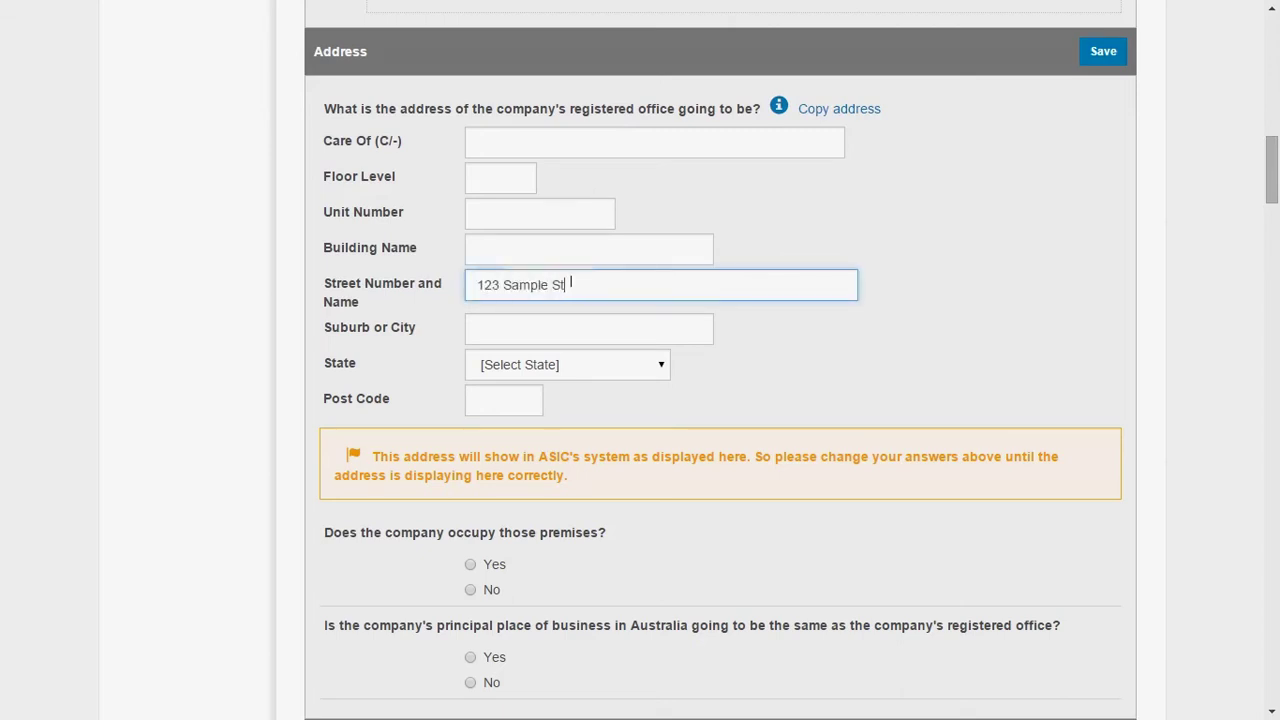
{"action": "left_click", "coordinate": [548, 329]}
{"action": "type", "text": "Melbourne"}
{"action": "left_click", "coordinate": [637, 365]}
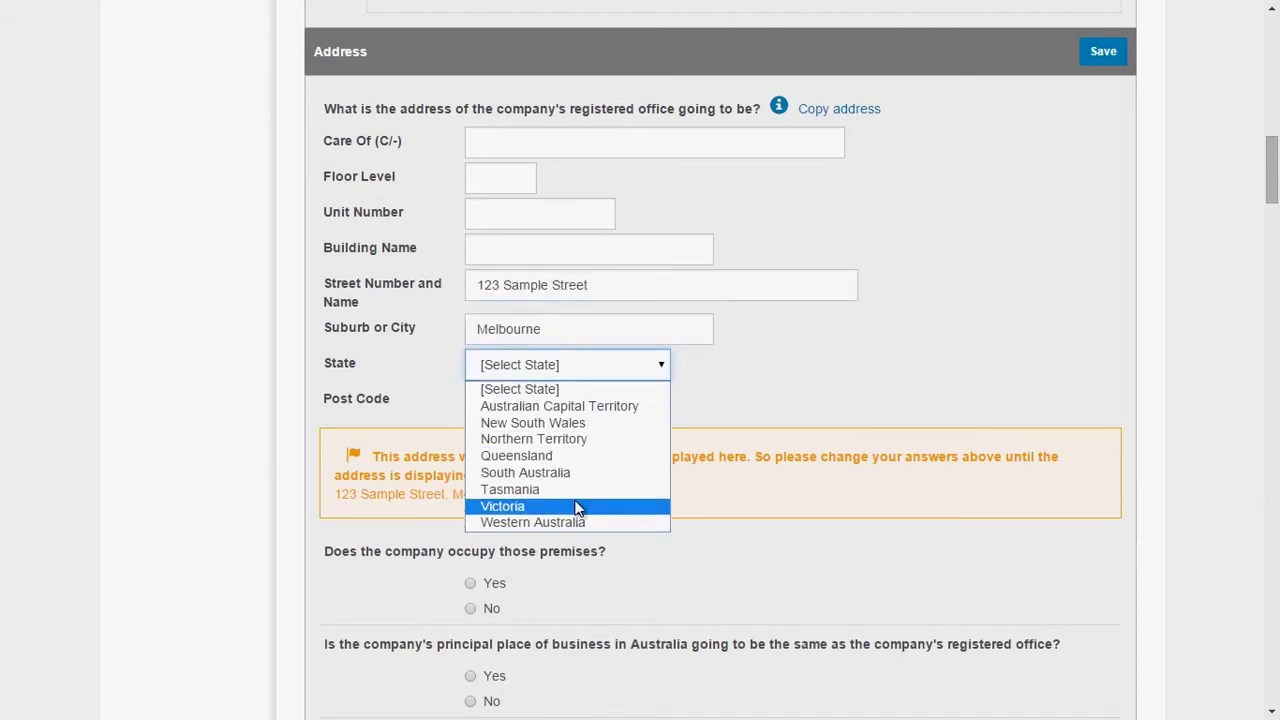
{"action": "left_click", "coordinate": [577, 506]}
{"action": "left_click", "coordinate": [509, 400]}
{"action": "type", "text": "3000"}
{"action": "left_click", "coordinate": [701, 412]}
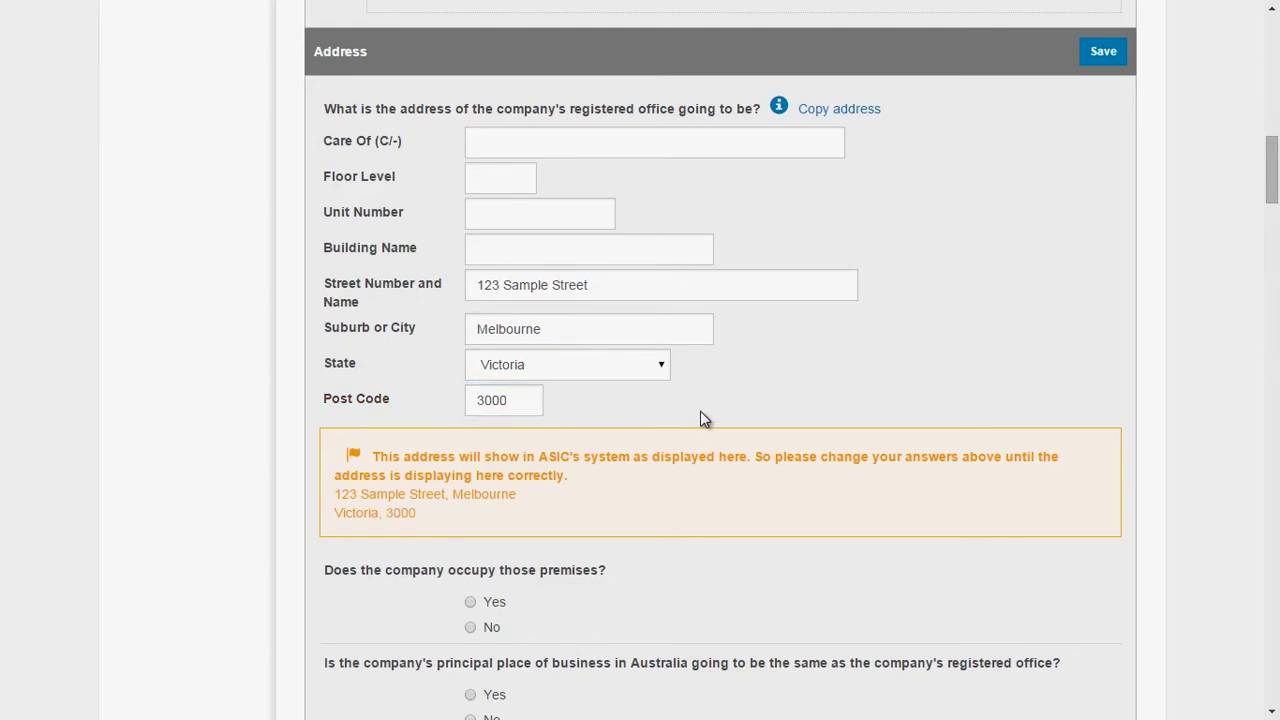
{"action": "left_click_drag", "start_coordinate": [1271, 158], "coordinate": [1240, 214]}
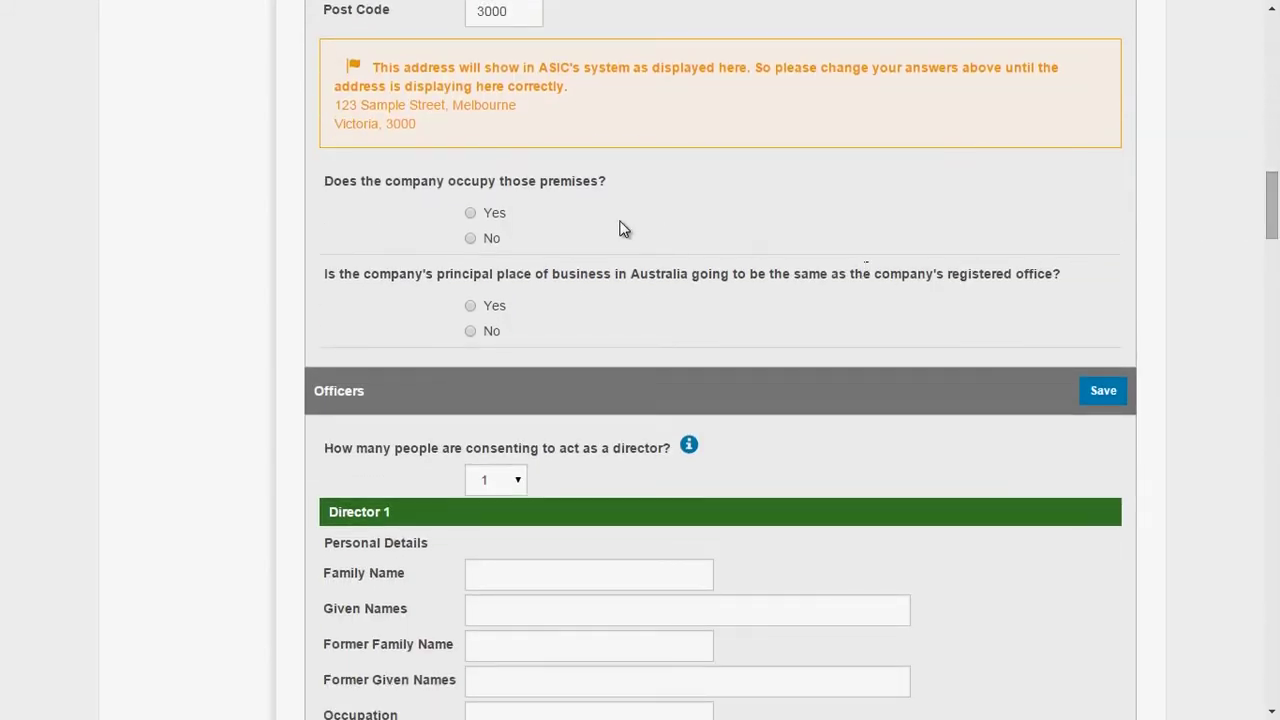
Record that the company doesn't occupy the premises, with consent from occupier XYZ Accountants Pty Ltd
{"action": "left_click", "coordinate": [470, 238]}
{"action": "left_click", "coordinate": [398, 271]}
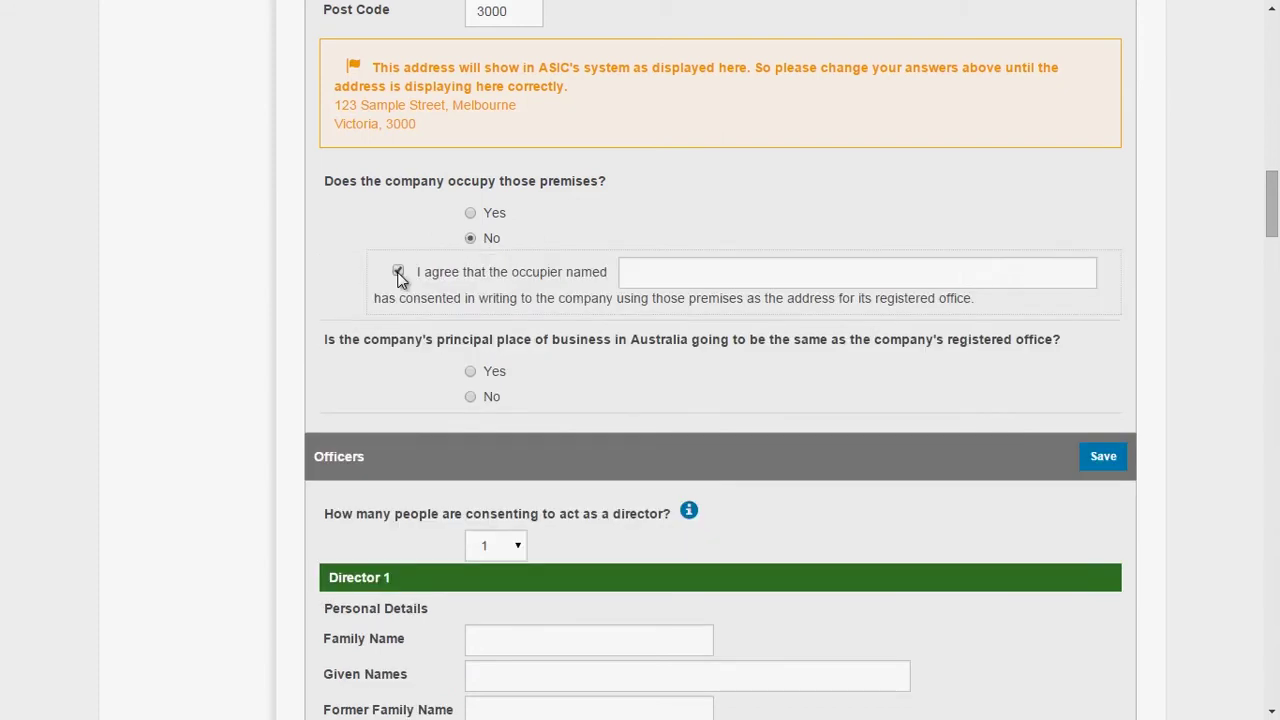
{"action": "key", "text": "Tab"}
{"action": "type", "text": "XYZ Accountants Pty Ltd"}
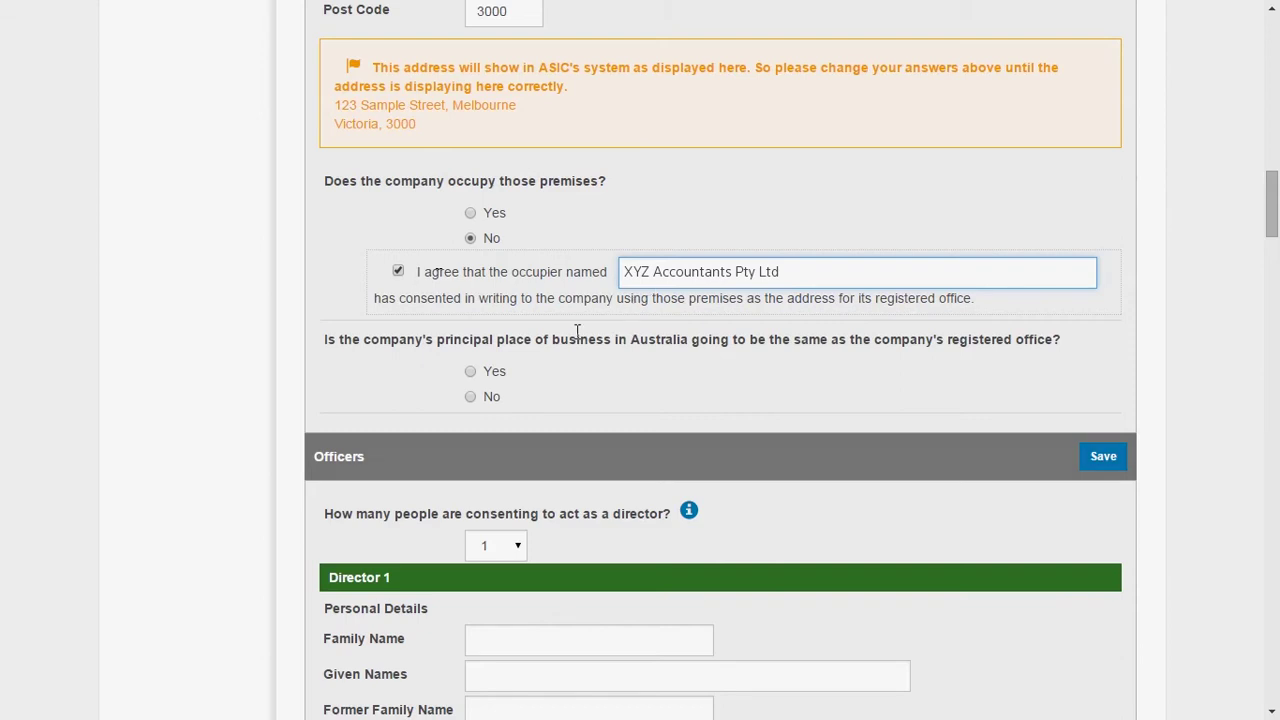
Set a separate principal place of business address, with its suburb, Victoria state and post code
{"action": "left_click", "coordinate": [470, 396]}
{"action": "left_click", "coordinate": [600, 538]}
{"action": "type", "text": "1 Smith Street"}
{"action": "key", "text": "Tab"}
{"action": "type", "text": "Melbourne"}
{"action": "key", "text": "Tab"}
{"action": "key", "text": "v"}
{"action": "scroll", "coordinate": [675, 578], "scroll_direction": "down", "scroll_amount": 3}
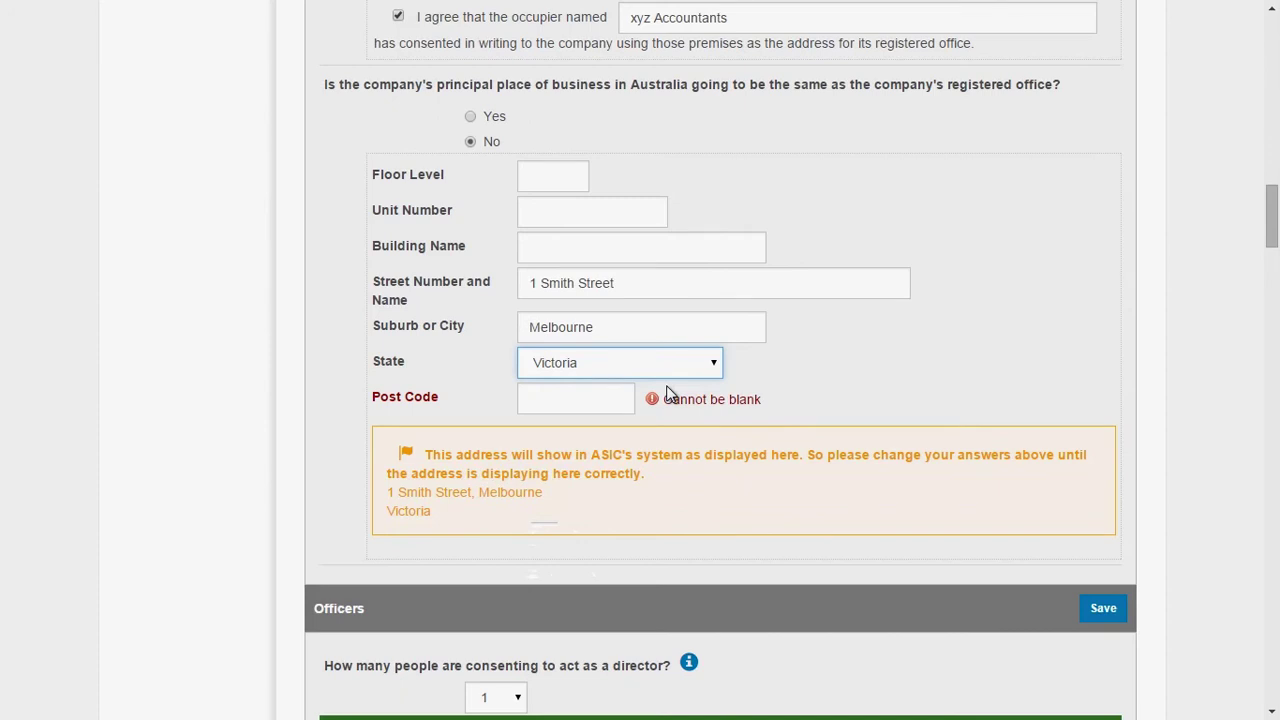
{"action": "key", "text": "Tab"}
{"action": "type", "text": "3000"}
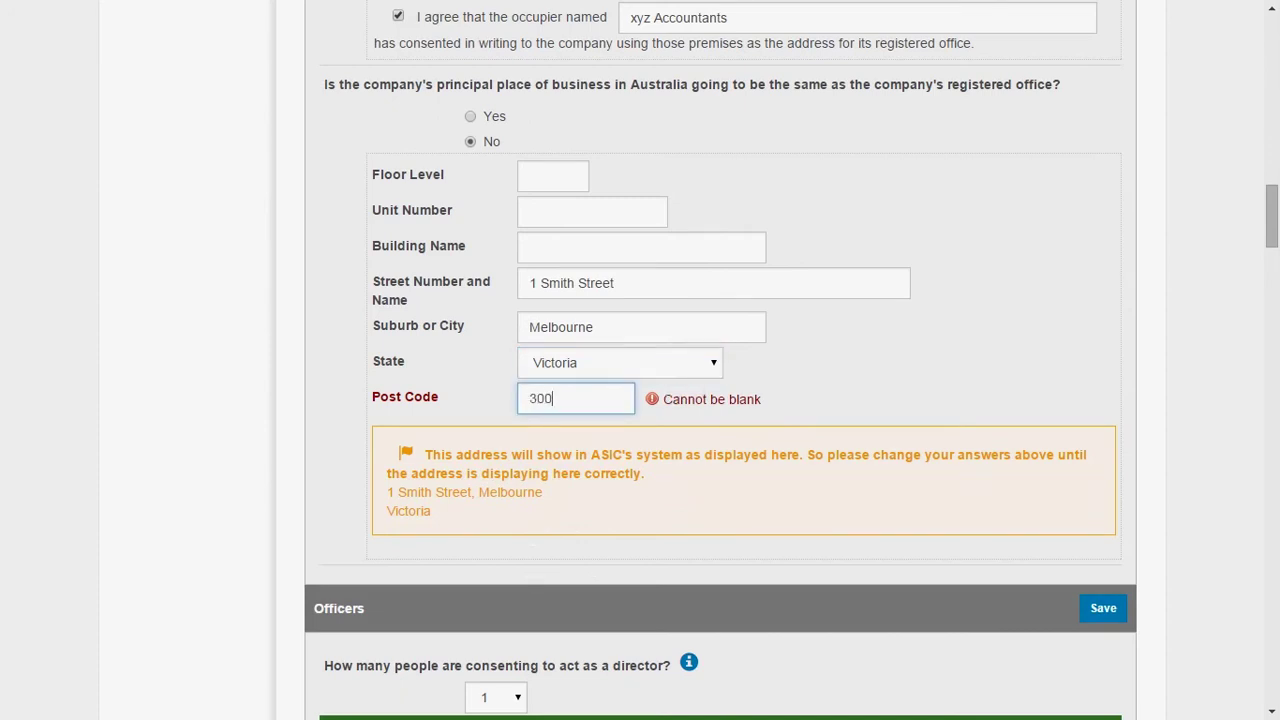
{"action": "left_click", "coordinate": [858, 382]}
{"action": "left_click_drag", "start_coordinate": [1272, 235], "coordinate": [1272, 286]}
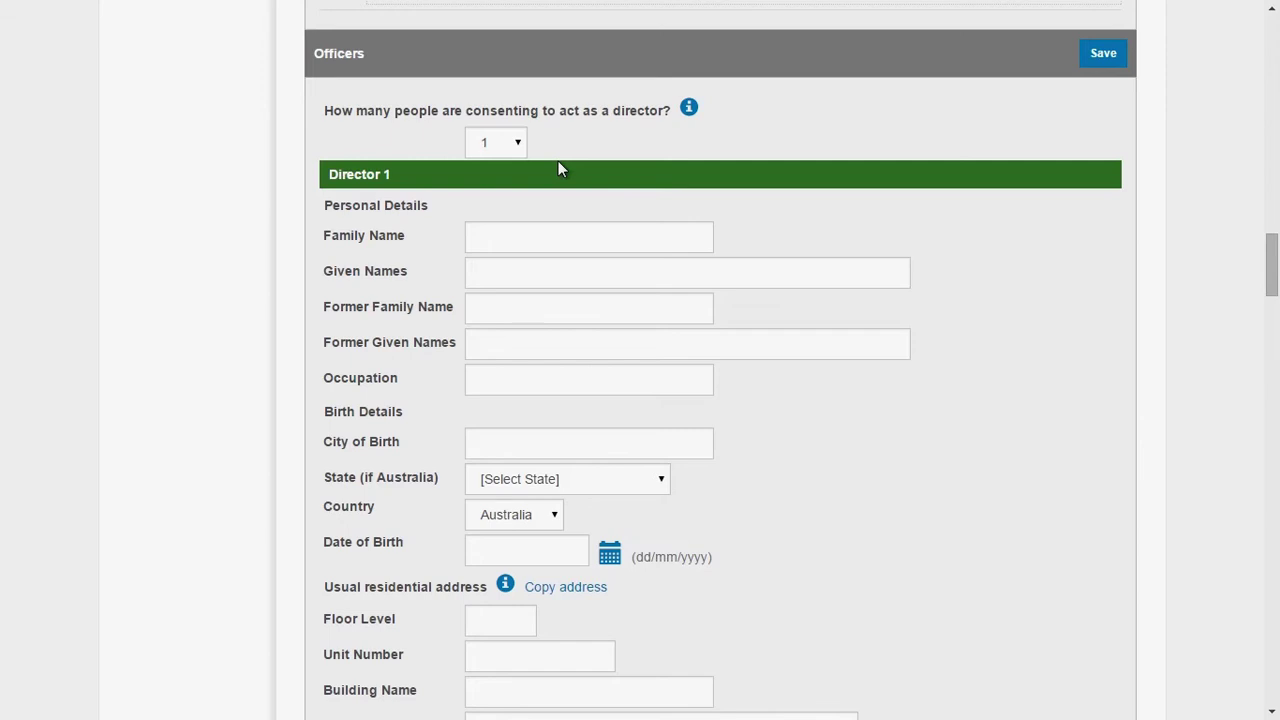
Keep one director and enter their family name, given names and occupation Consultant
{"action": "left_click", "coordinate": [510, 143]}
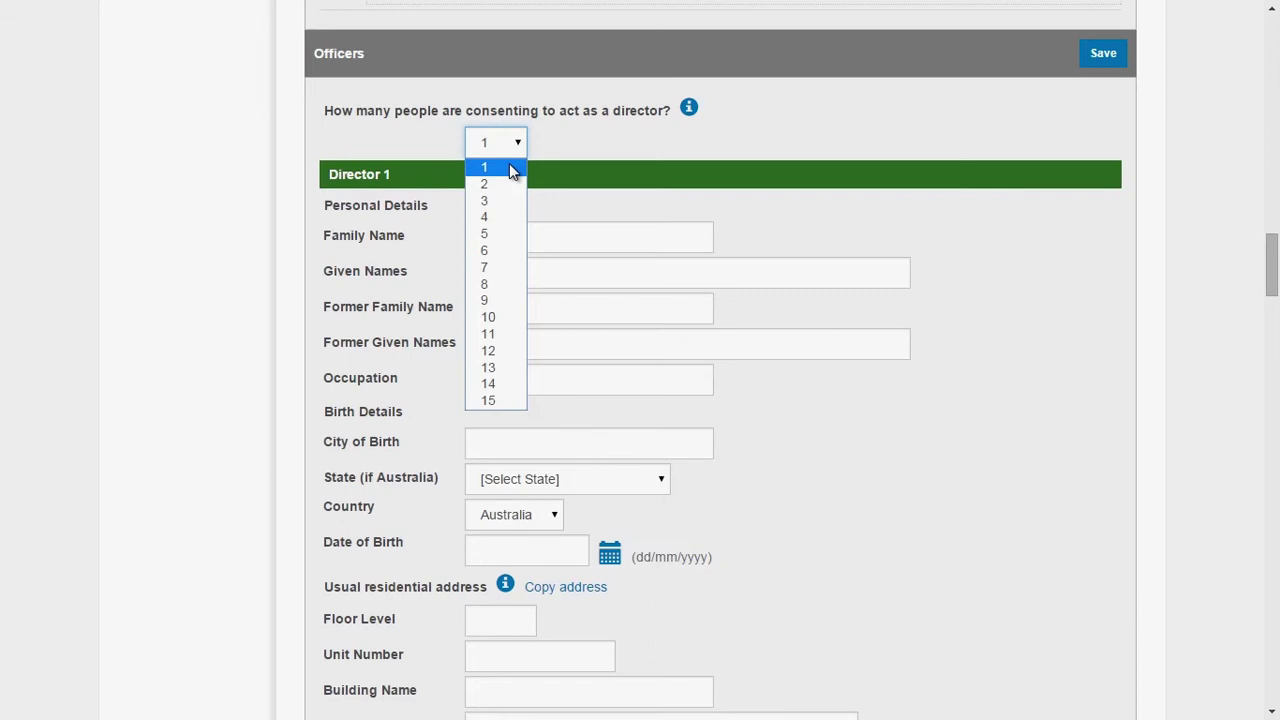
{"action": "left_click", "coordinate": [510, 170]}
{"action": "key", "text": "Tab"}
{"action": "type", "text": "Smith"}
{"action": "key", "text": "Tab"}
{"action": "type", "text": "Alan"}
{"action": "left_click", "coordinate": [468, 381]}
{"action": "type", "text": "Consultant"}
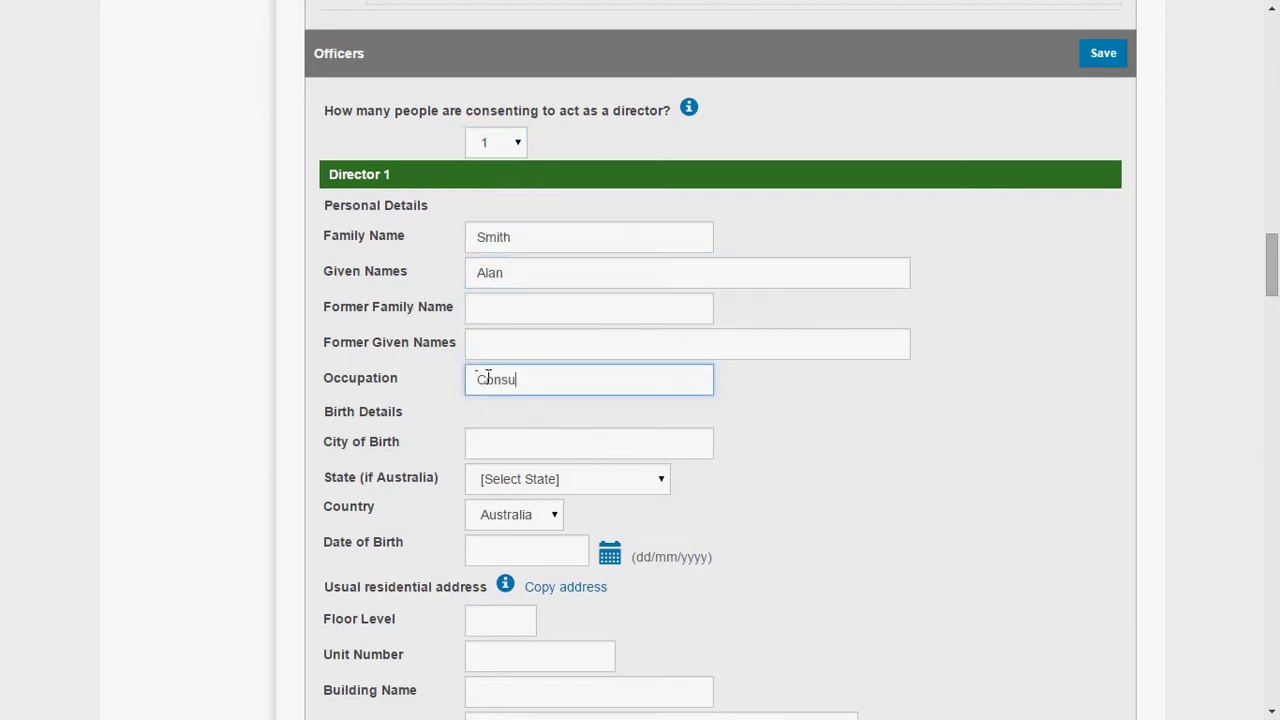
Set the director's birthplace to Jakarta, state Other, Indonesia, and enter their date of birth
{"action": "left_click", "coordinate": [489, 437]}
{"action": "type", "text": "Jakarta"}
{"action": "left_click", "coordinate": [657, 482]}
{"action": "left_click", "coordinate": [543, 651]}
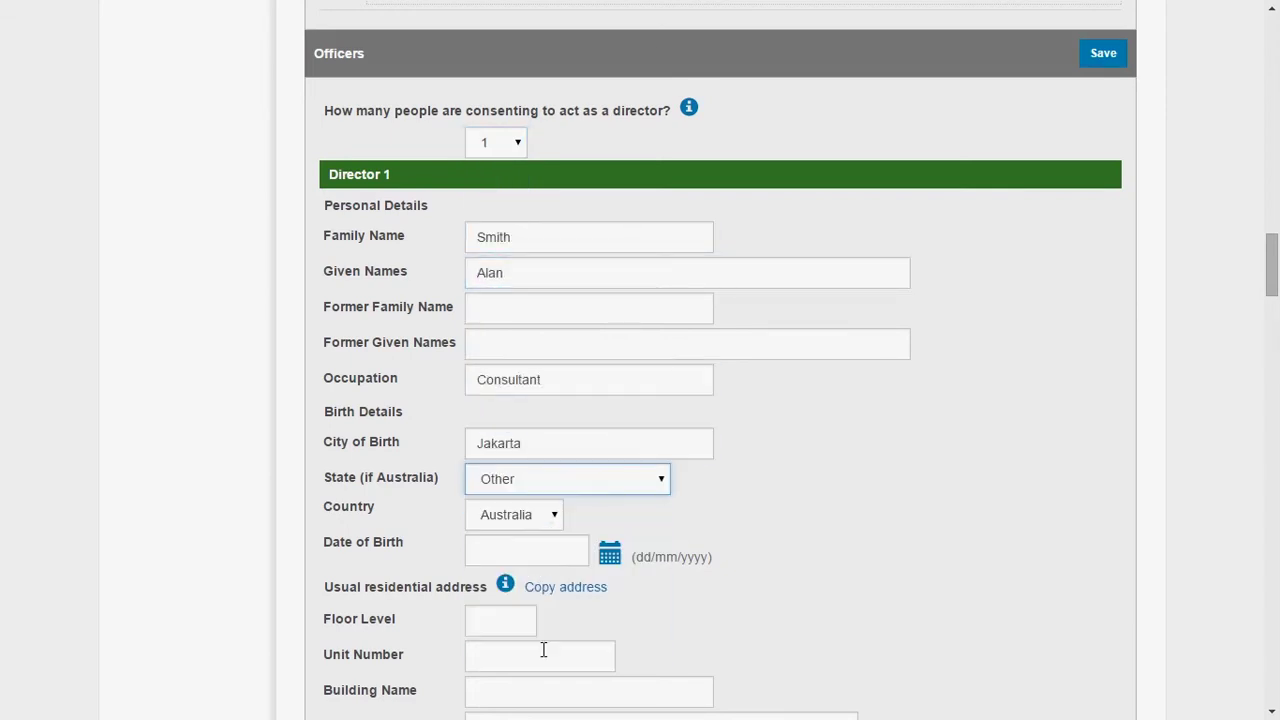
{"action": "left_click", "coordinate": [549, 515]}
{"action": "key", "text": "i"}
{"action": "left_click", "coordinate": [785, 493]}
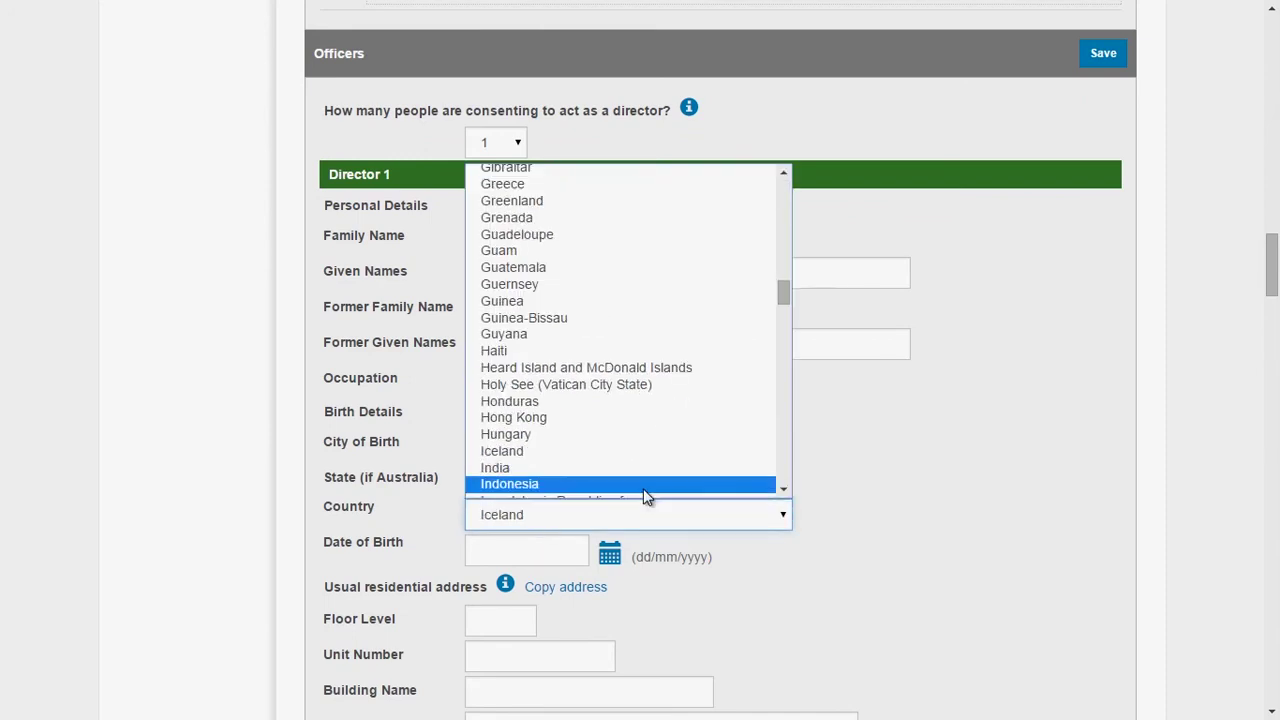
{"action": "left_click", "coordinate": [646, 488]}
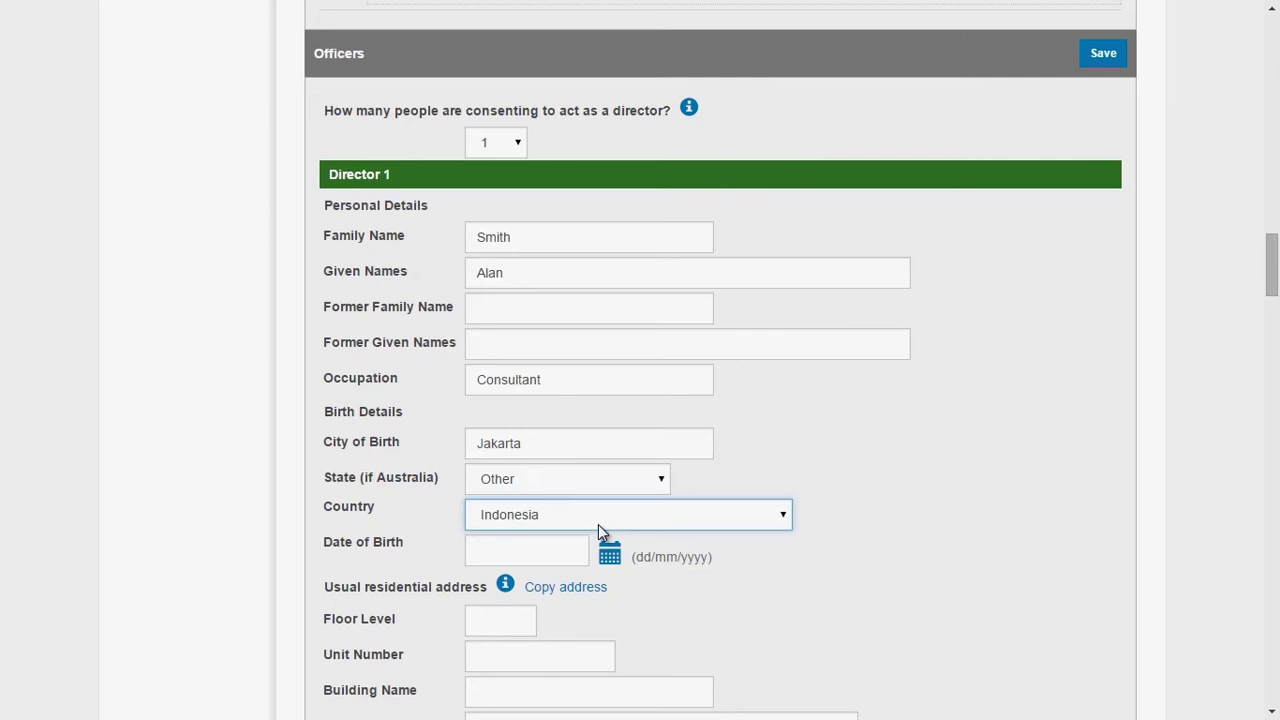
{"action": "key", "text": "Tab"}
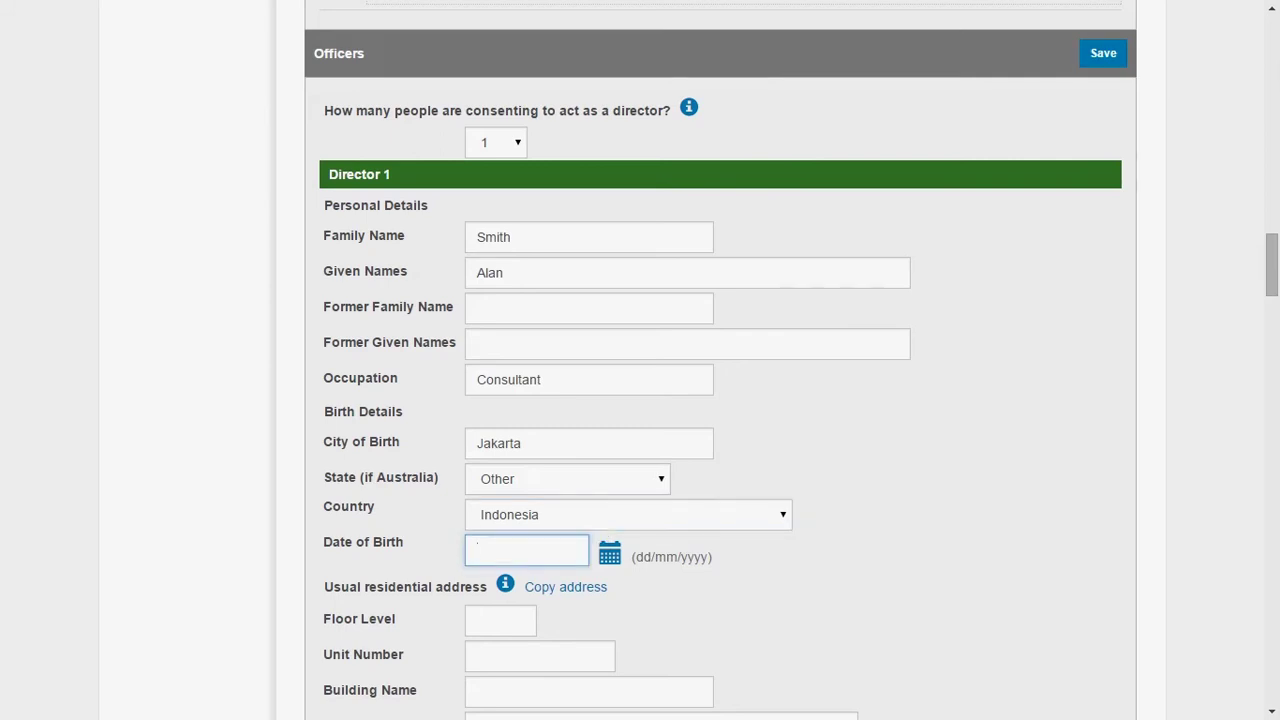
{"action": "type", "text": "08/02/1980"}
Copy the company's office address as the director's usual residential address
{"action": "scroll", "coordinate": [1268, 273], "scroll_direction": "down", "scroll_amount": 5}
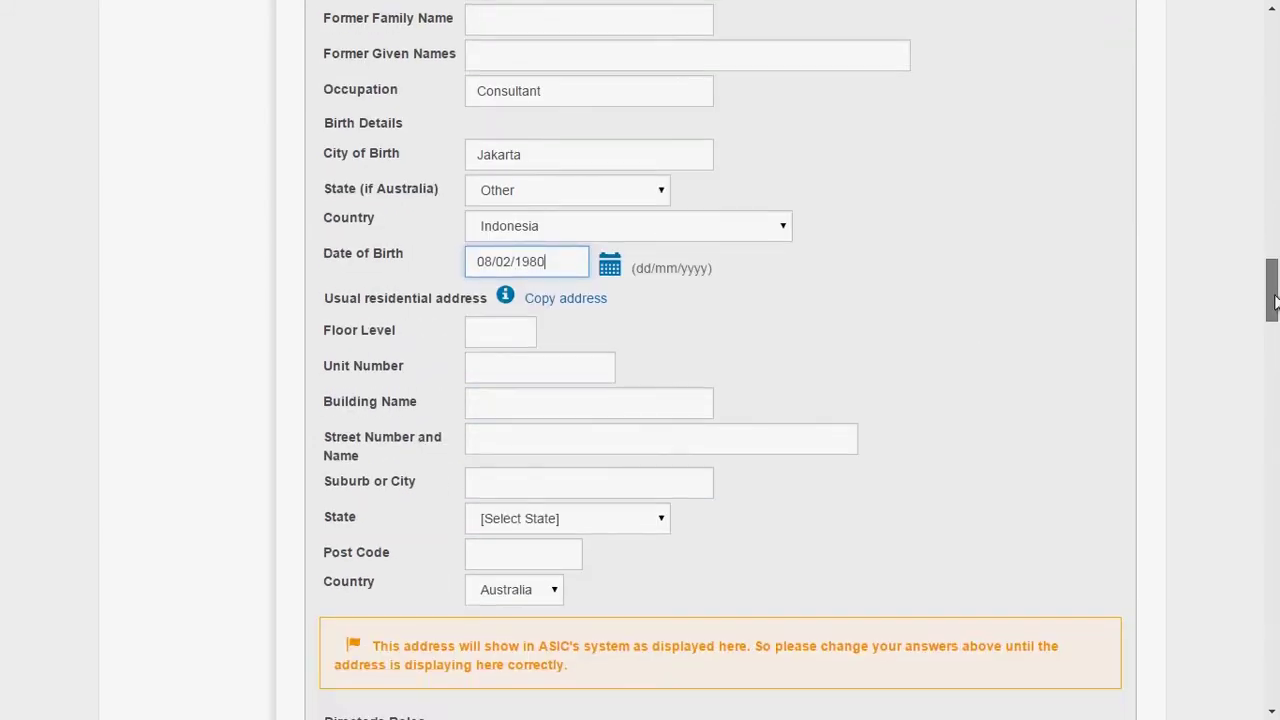
{"action": "left_click", "coordinate": [575, 158]}
{"action": "left_click", "coordinate": [657, 212]}
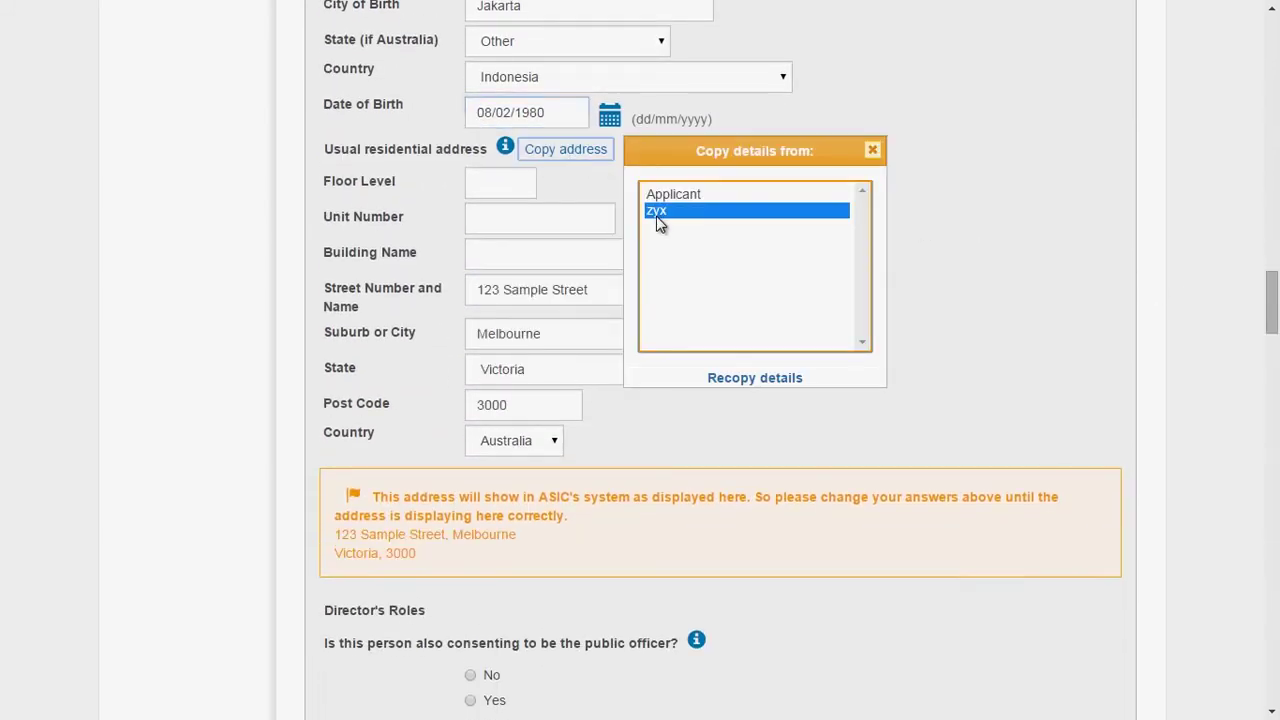
{"action": "left_click", "coordinate": [931, 243]}
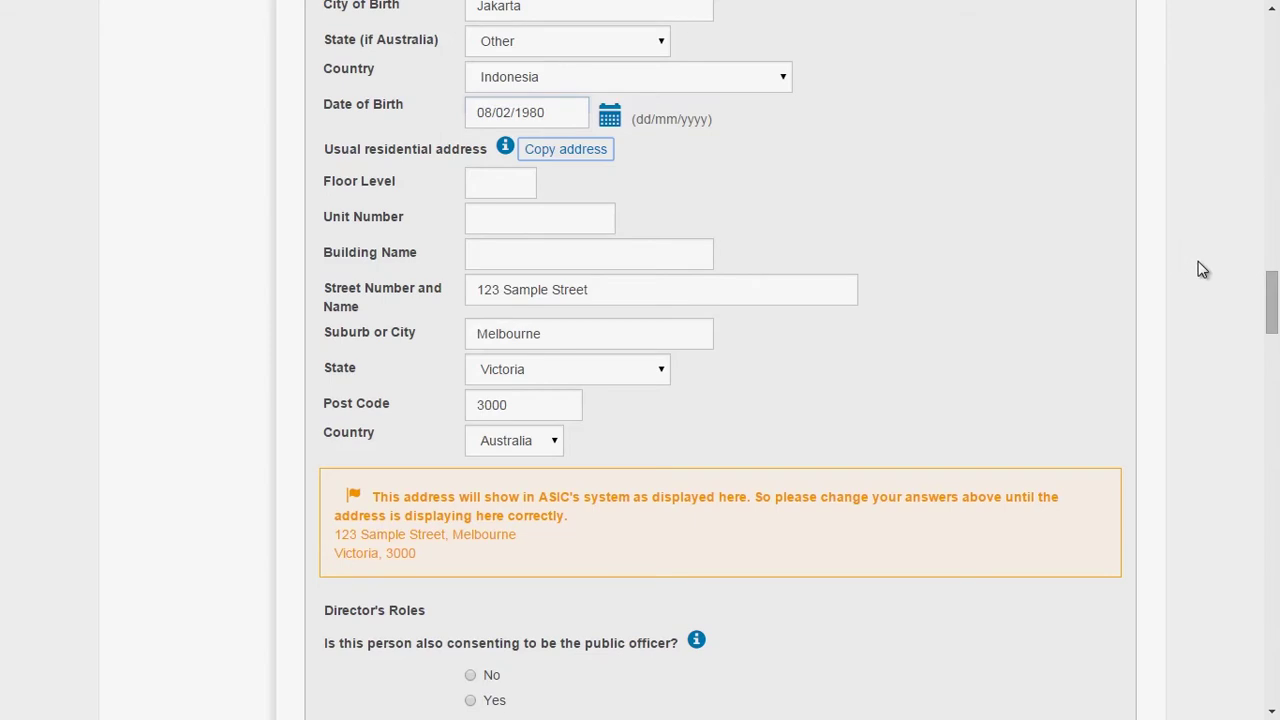
Make the director public officer (served at the registered office), company secretary and a shareholder
{"action": "left_click_drag", "start_coordinate": [1268, 308], "coordinate": [1273, 360]}
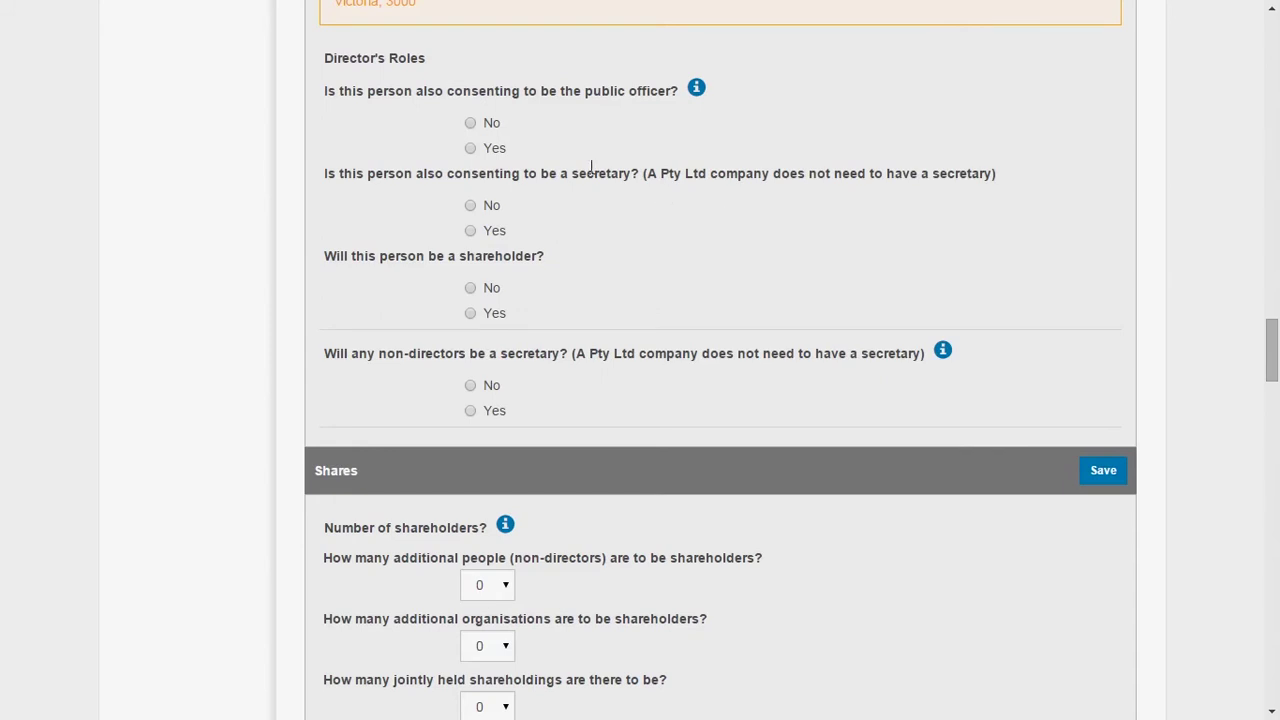
{"action": "left_click", "coordinate": [470, 150]}
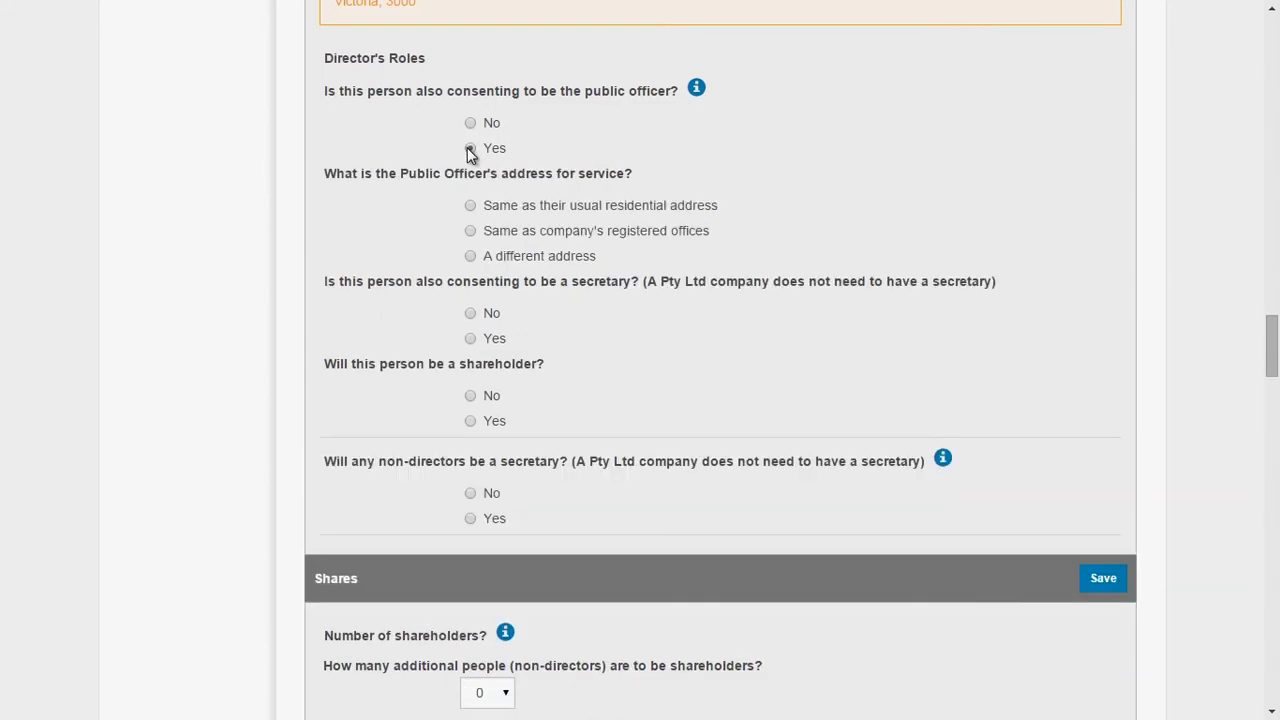
{"action": "left_click", "coordinate": [471, 232]}
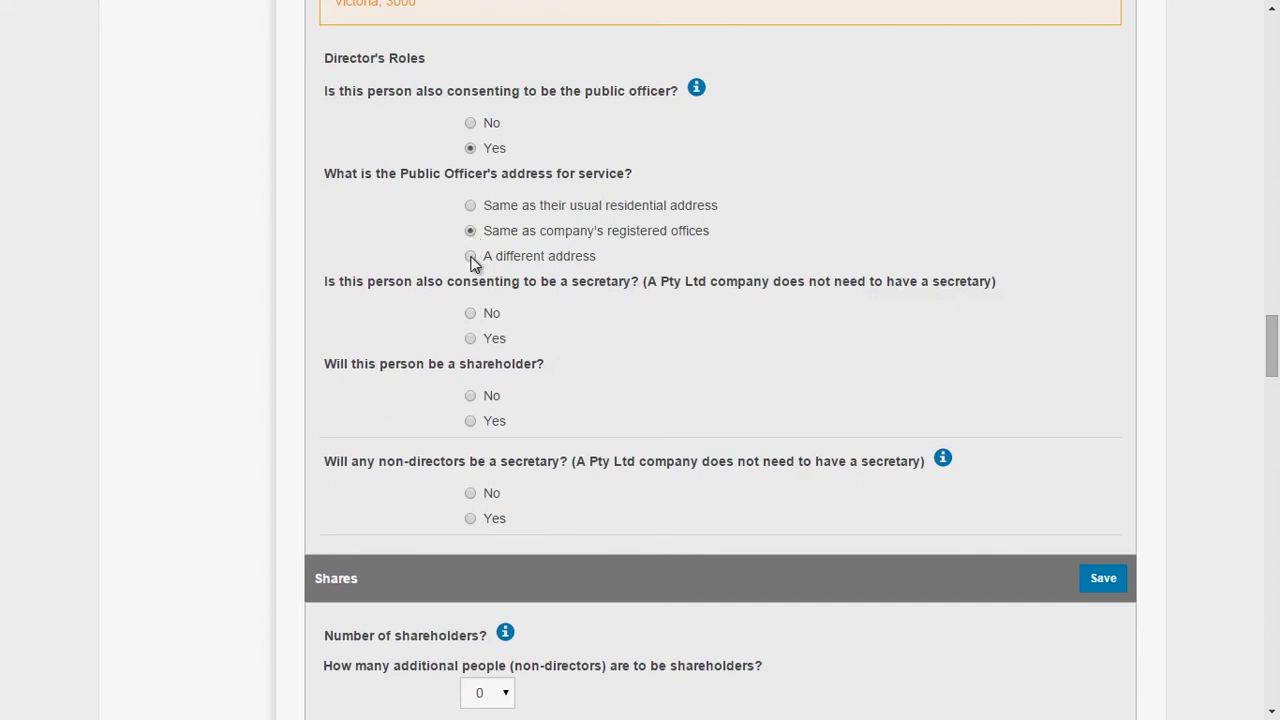
{"action": "left_click", "coordinate": [471, 340]}
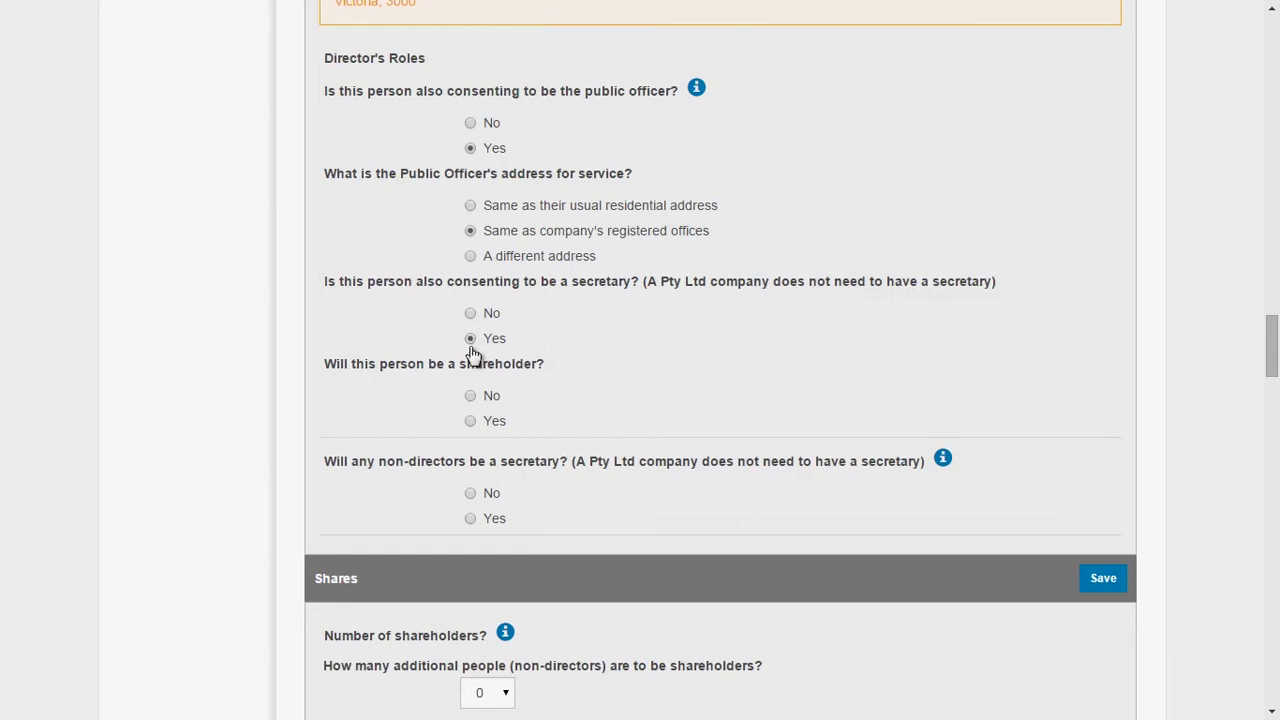
{"action": "left_click", "coordinate": [471, 422]}
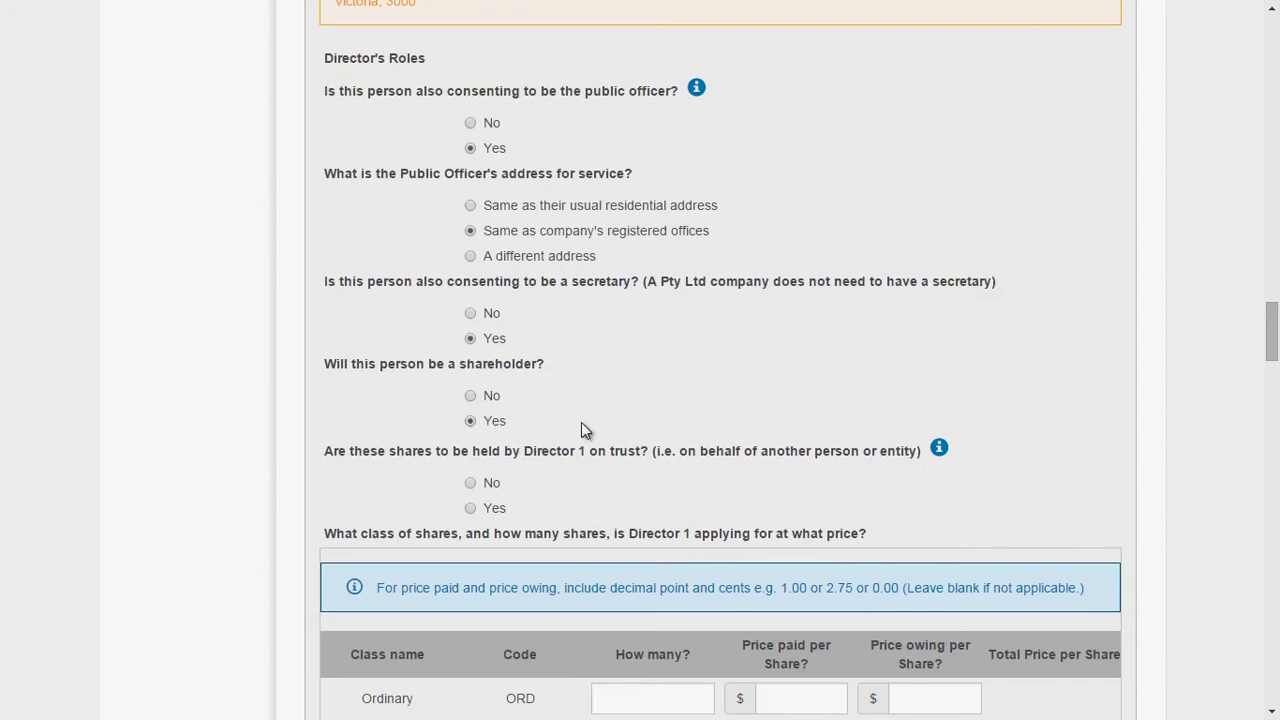
Record that the director holds the shares on trust and begin the beneficiary's name
{"action": "left_click_drag", "start_coordinate": [1269, 338], "coordinate": [1271, 353]}
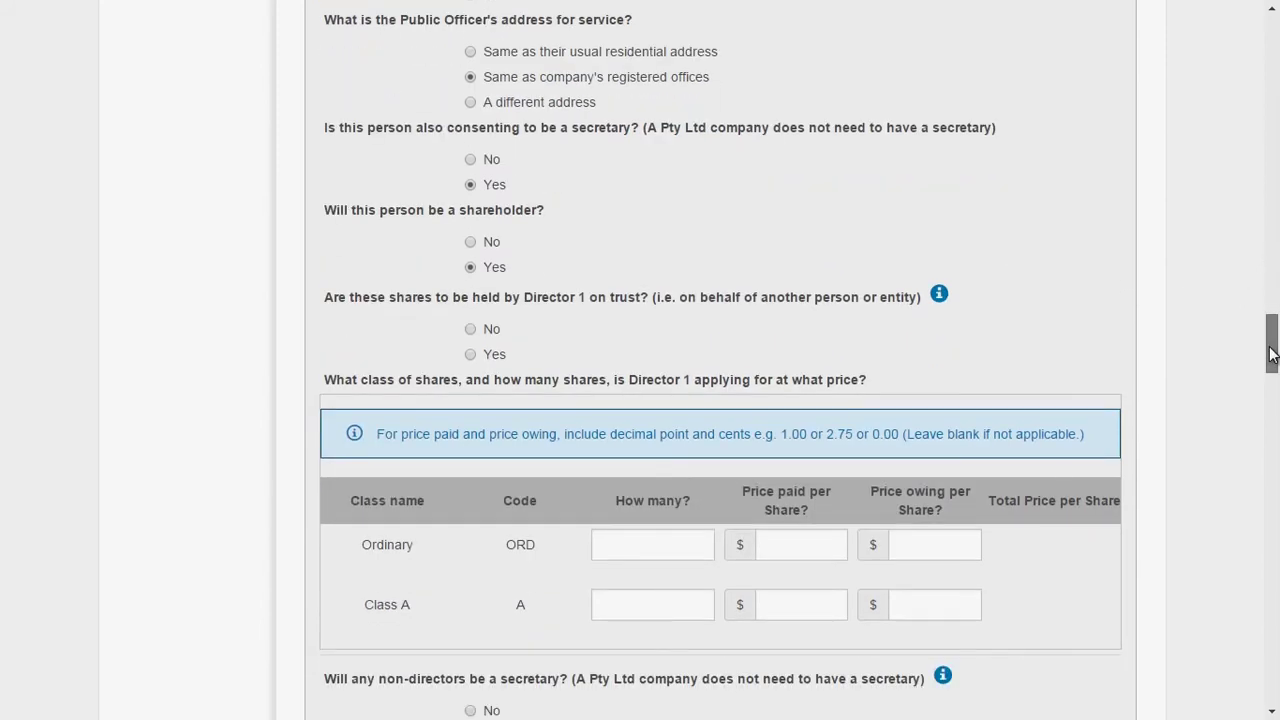
{"action": "left_click_drag", "start_coordinate": [1271, 353], "coordinate": [1273, 364]}
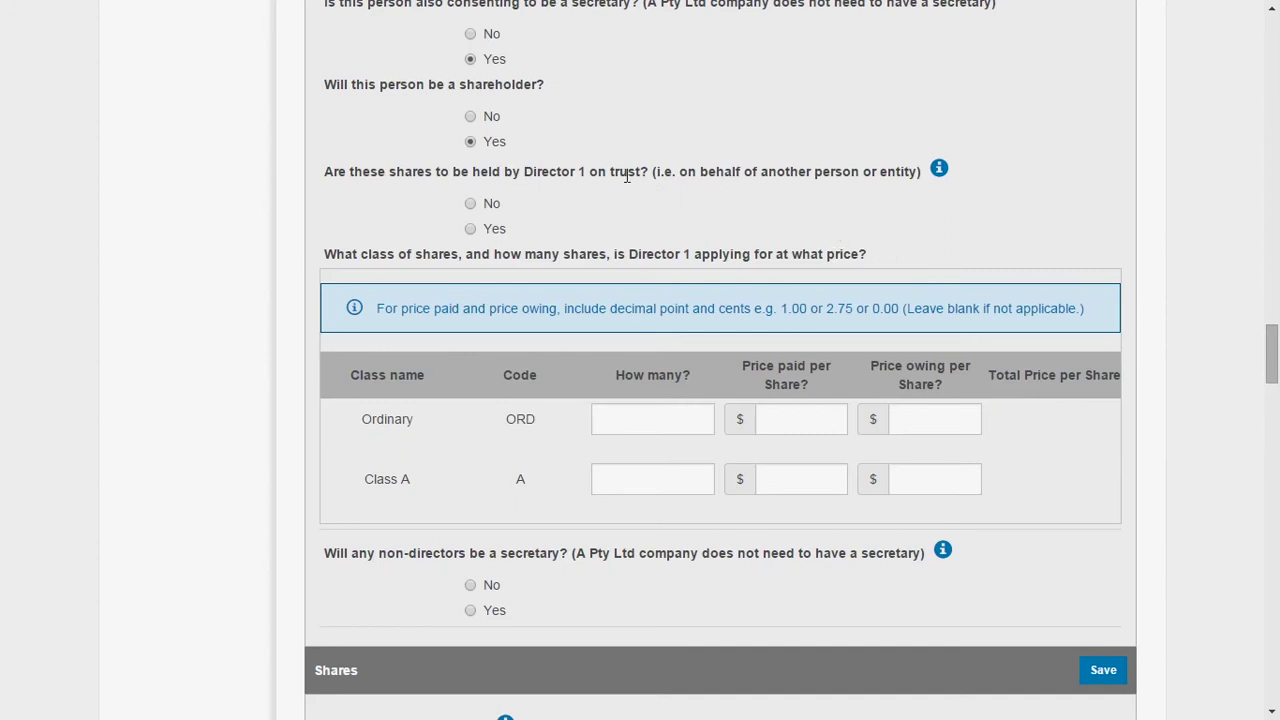
{"action": "left_click", "coordinate": [469, 229]}
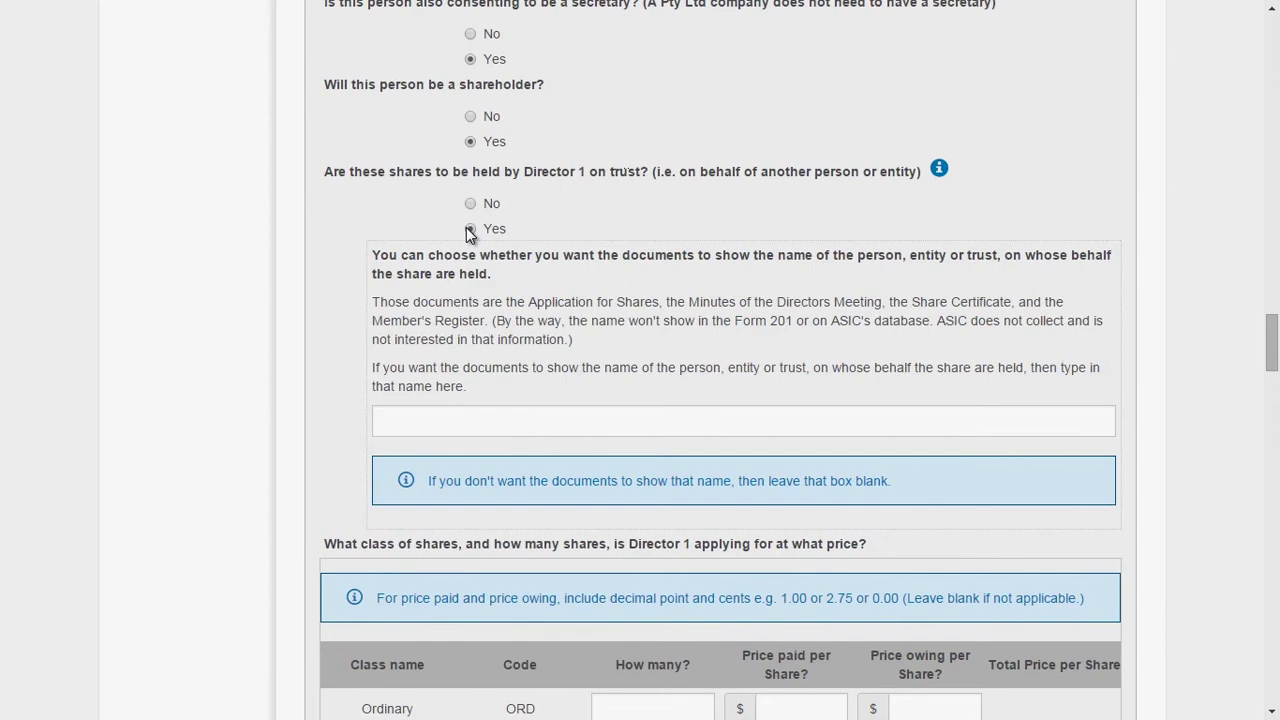
{"action": "left_click", "coordinate": [439, 419]}
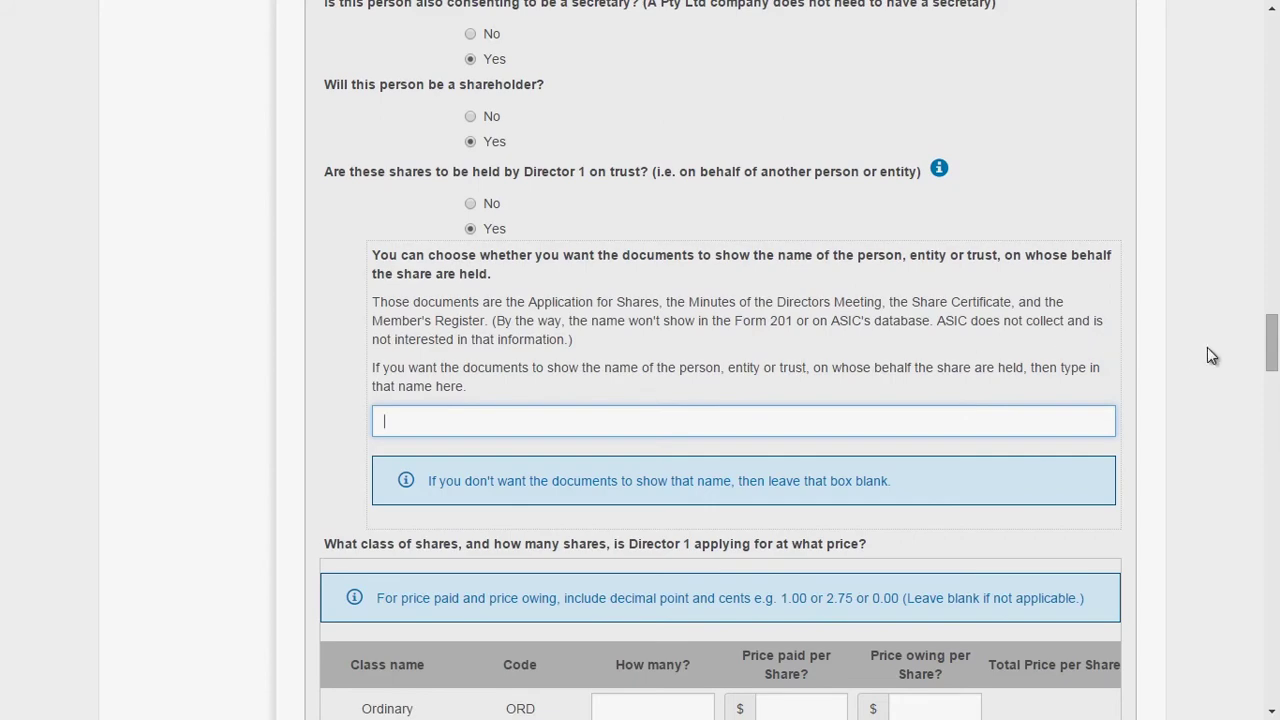
{"action": "left_click_drag", "start_coordinate": [1272, 350], "coordinate": [1272, 390]}
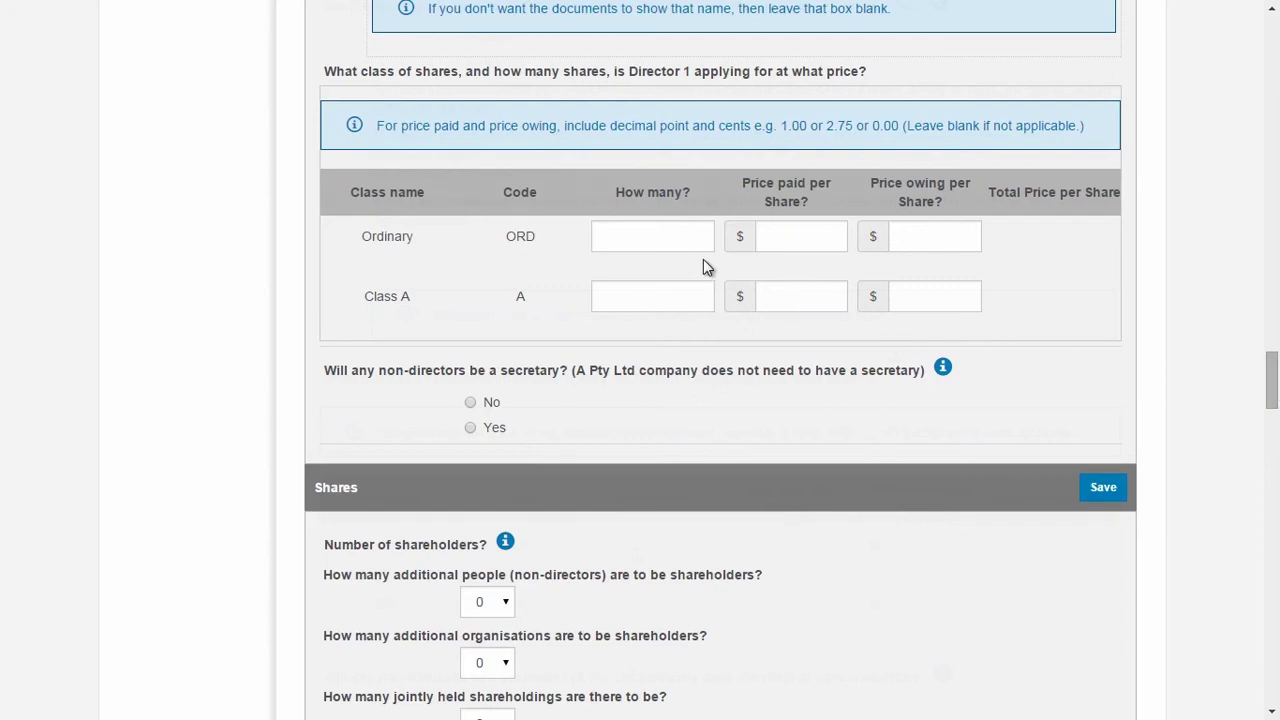
Have the director apply for 1 Ordinary share at $1.00
{"action": "left_click", "coordinate": [658, 240]}
{"action": "type", "text": "1"}
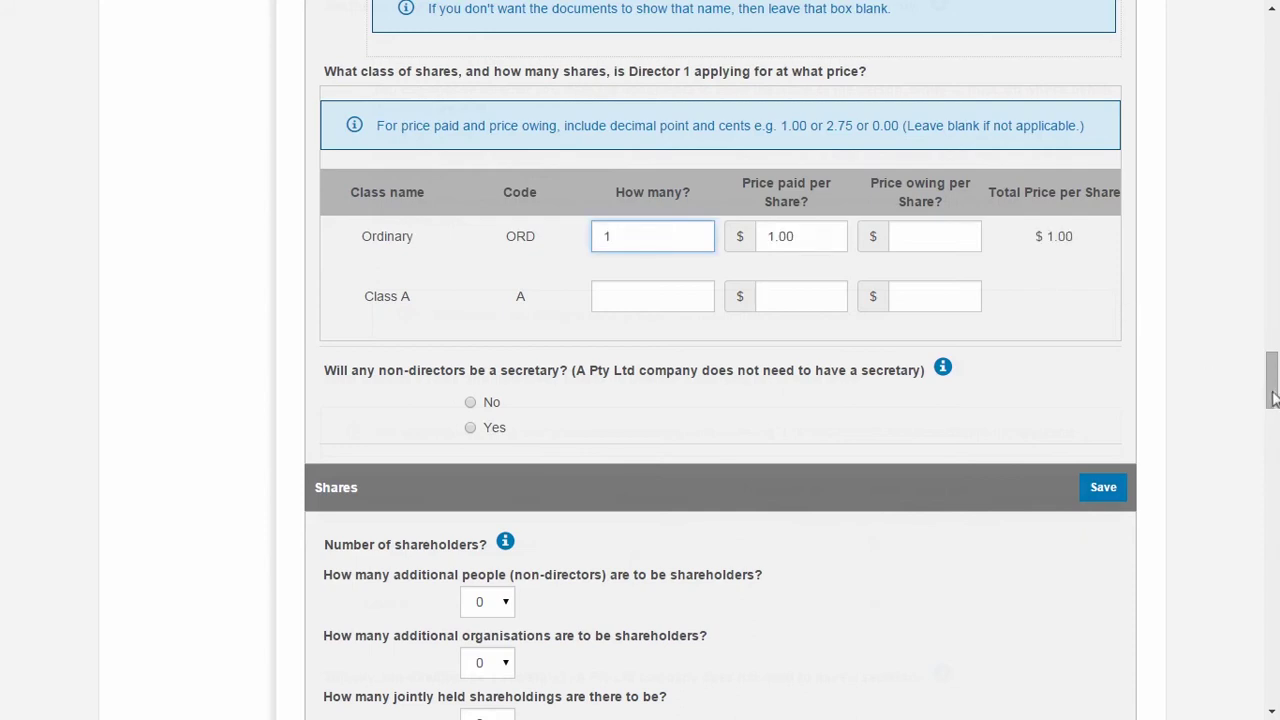
{"action": "scroll", "coordinate": [1273, 398], "scroll_direction": "down", "scroll_amount": 1}
{"action": "key", "text": "Tab"}
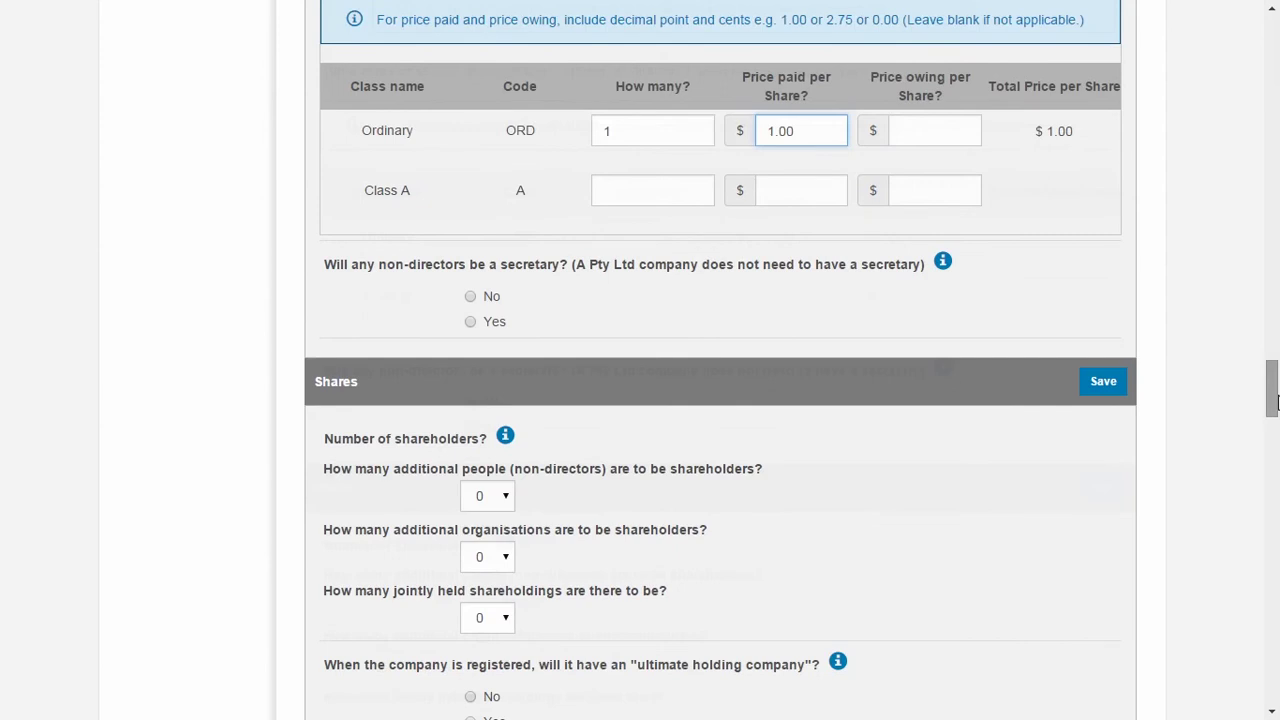
Answer No to whether any non-directors will be a secretary
{"action": "left_click", "coordinate": [471, 323]}
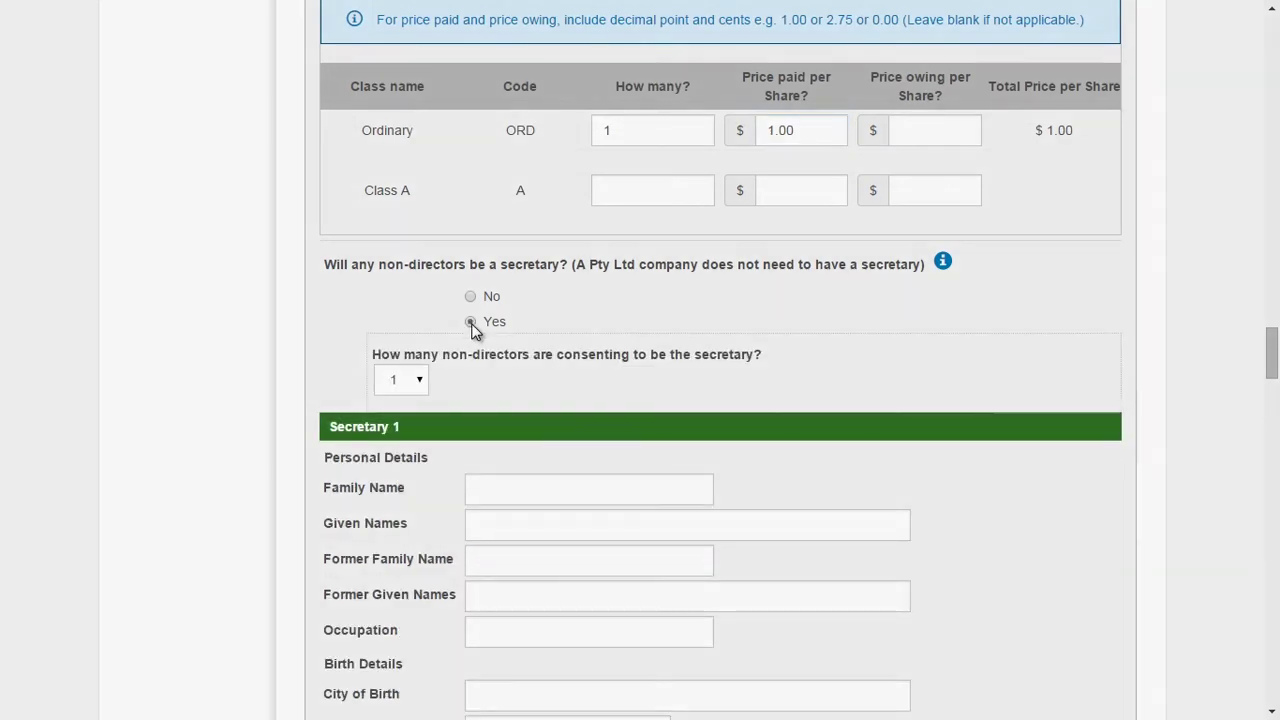
{"action": "left_click", "coordinate": [420, 381]}
{"action": "left_click", "coordinate": [420, 381]}
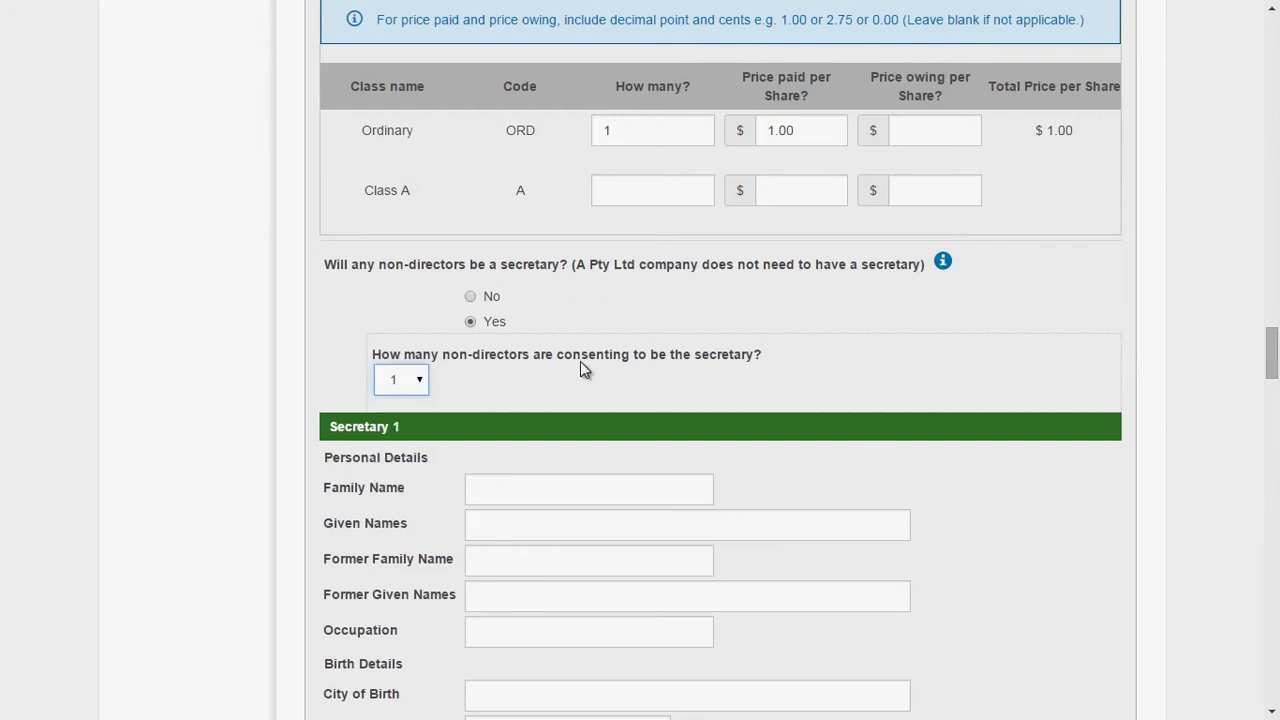
{"action": "left_click_drag", "start_coordinate": [1269, 359], "coordinate": [1273, 390]}
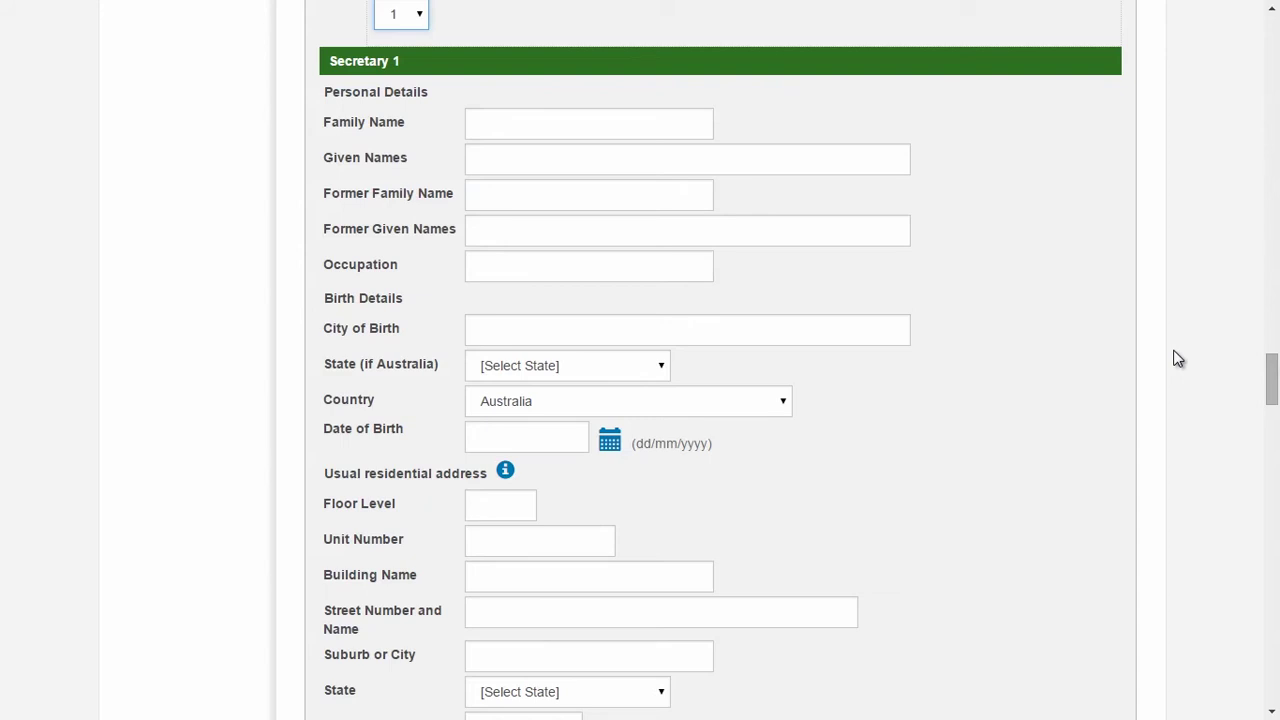
{"action": "scroll", "coordinate": [1271, 369], "scroll_direction": "up", "scroll_amount": 3}
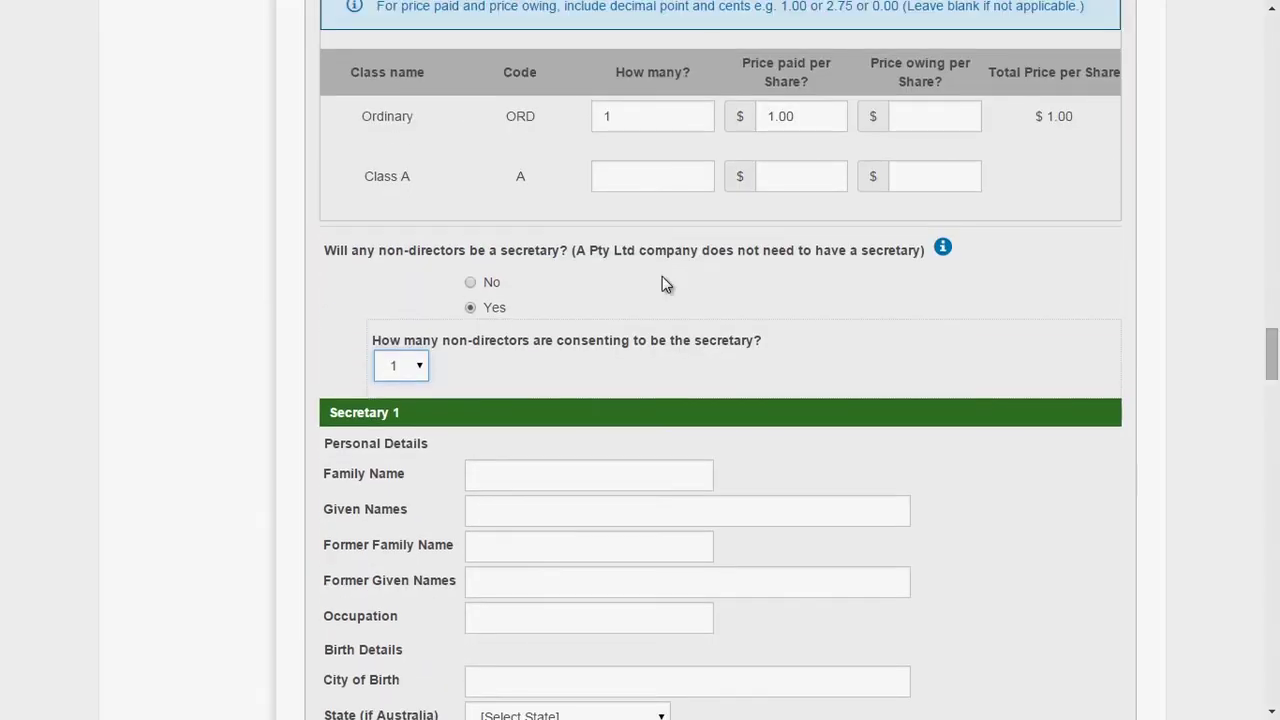
{"action": "left_click", "coordinate": [471, 283]}
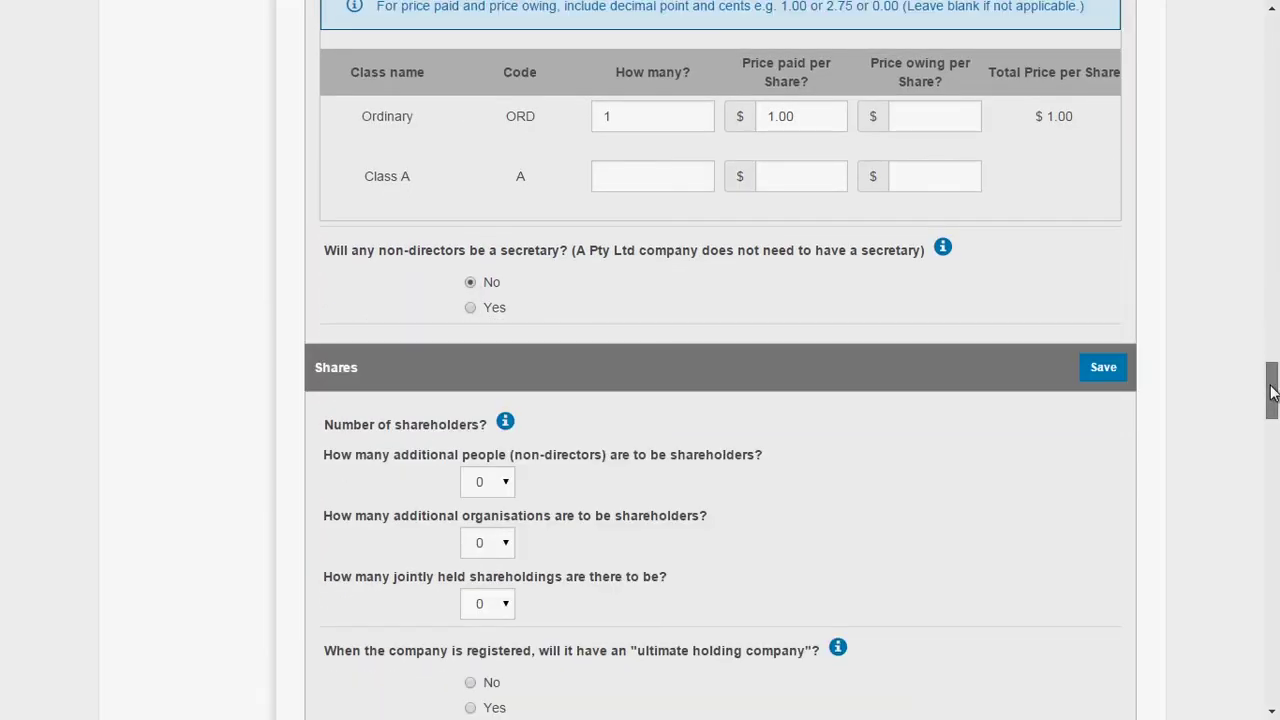
Leave additional non-director and organisation shareholders at 0, then bring up the jointly held shareholdings choices
{"action": "scroll", "coordinate": [1271, 385], "scroll_direction": "down", "scroll_amount": 2}
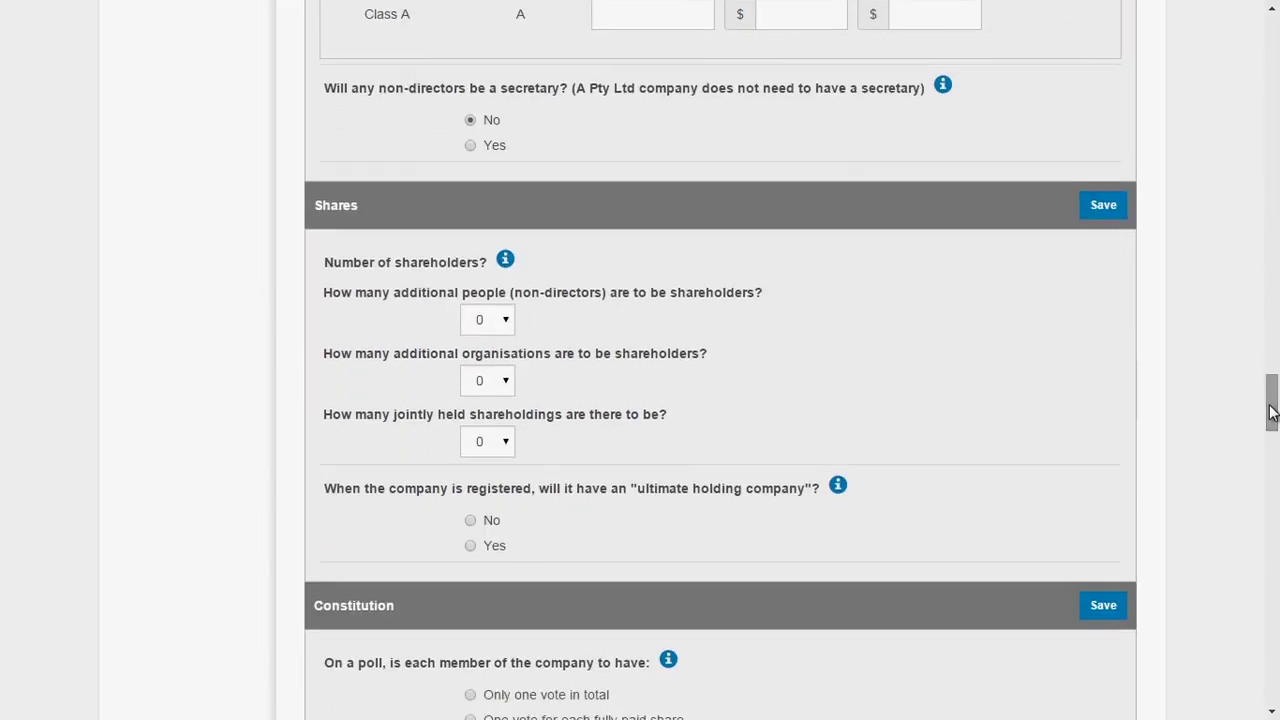
{"action": "left_click", "coordinate": [506, 327]}
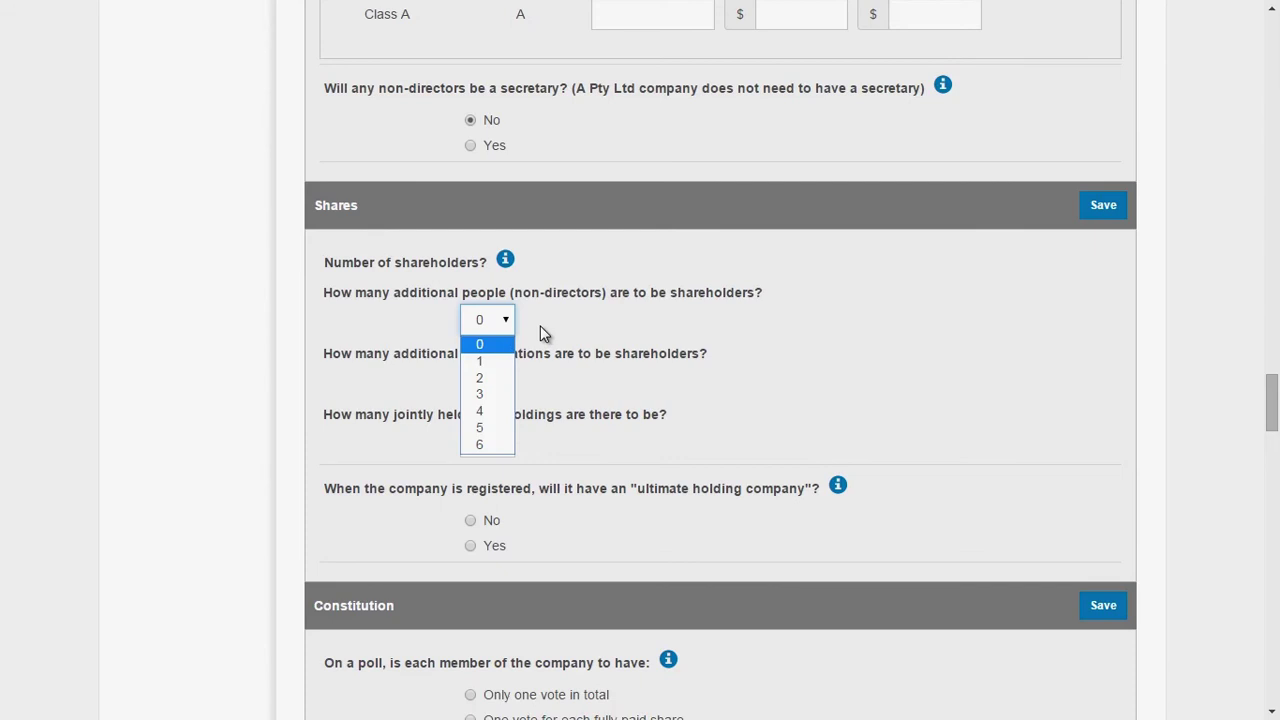
{"action": "left_click", "coordinate": [506, 382]}
{"action": "left_click", "coordinate": [507, 383]}
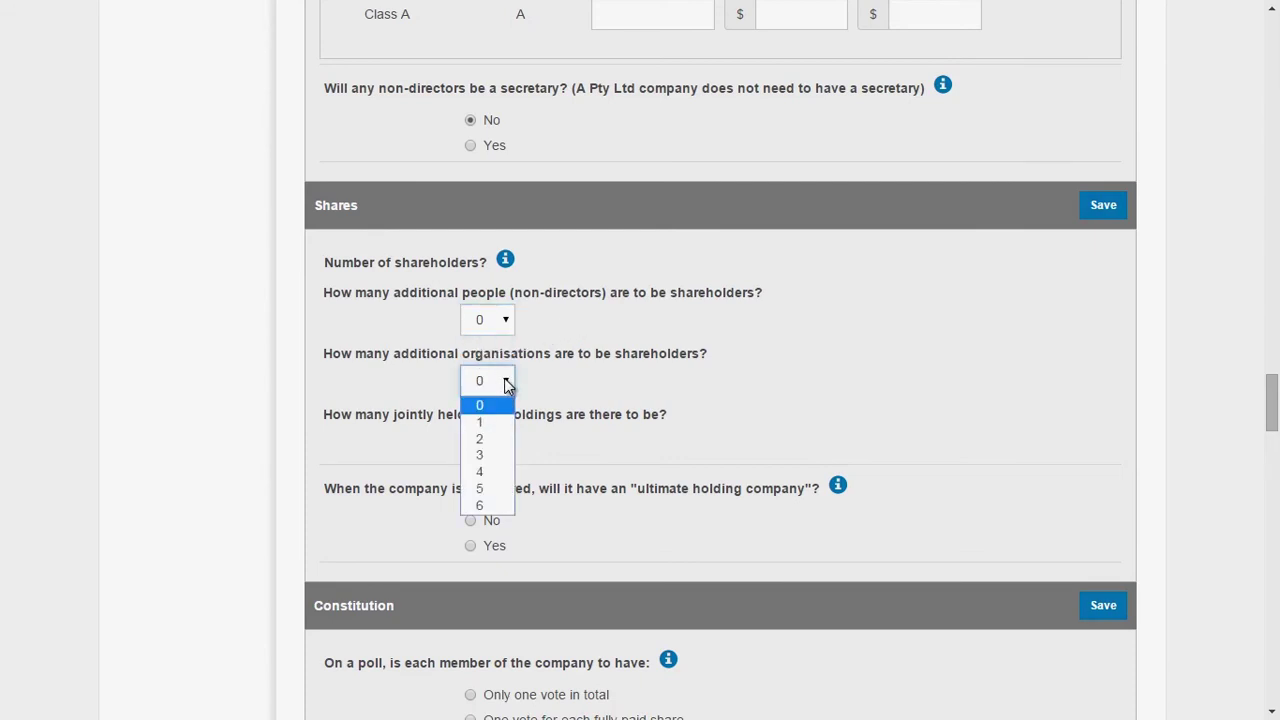
{"action": "left_click", "coordinate": [507, 383]}
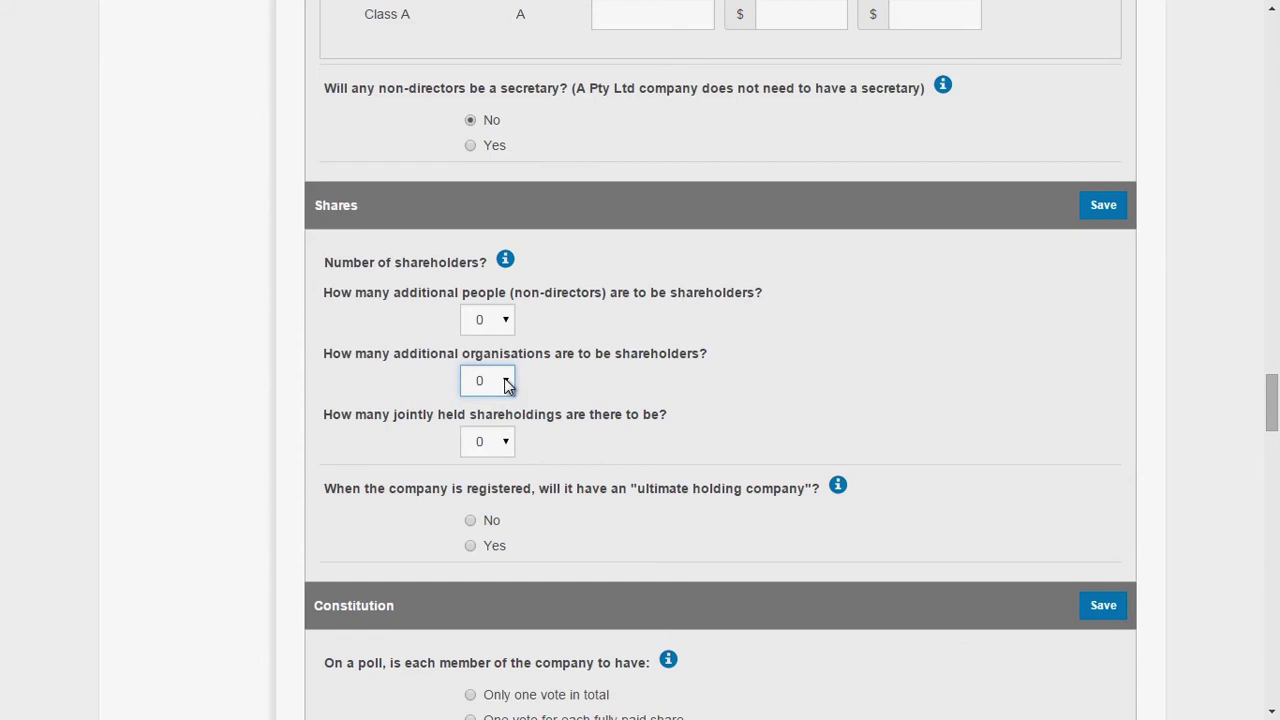
{"action": "left_click", "coordinate": [506, 442]}
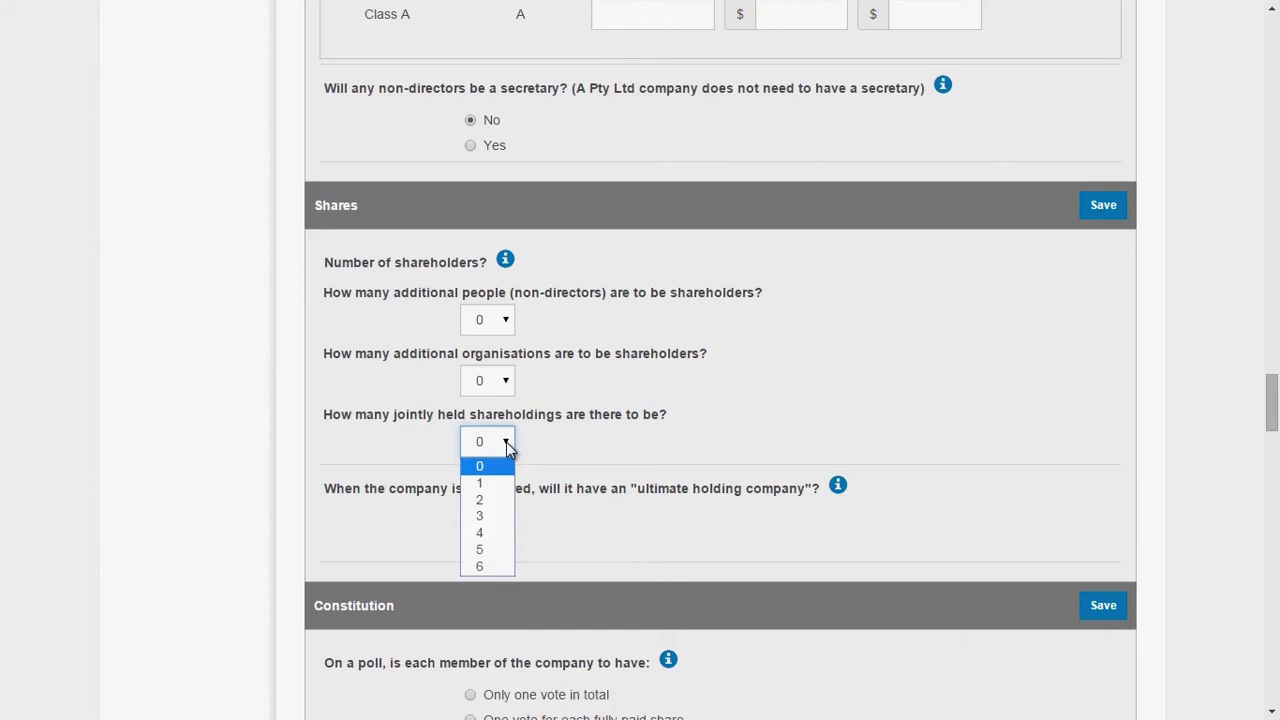
Set 1 jointly held shareholding and enter joint holder one's name and Victorian residential address
{"action": "left_click", "coordinate": [493, 483]}
{"action": "left_click", "coordinate": [497, 535]}
{"action": "type", "text": "Smith"}
{"action": "key", "text": "Tab"}
{"action": "type", "text": "John"}
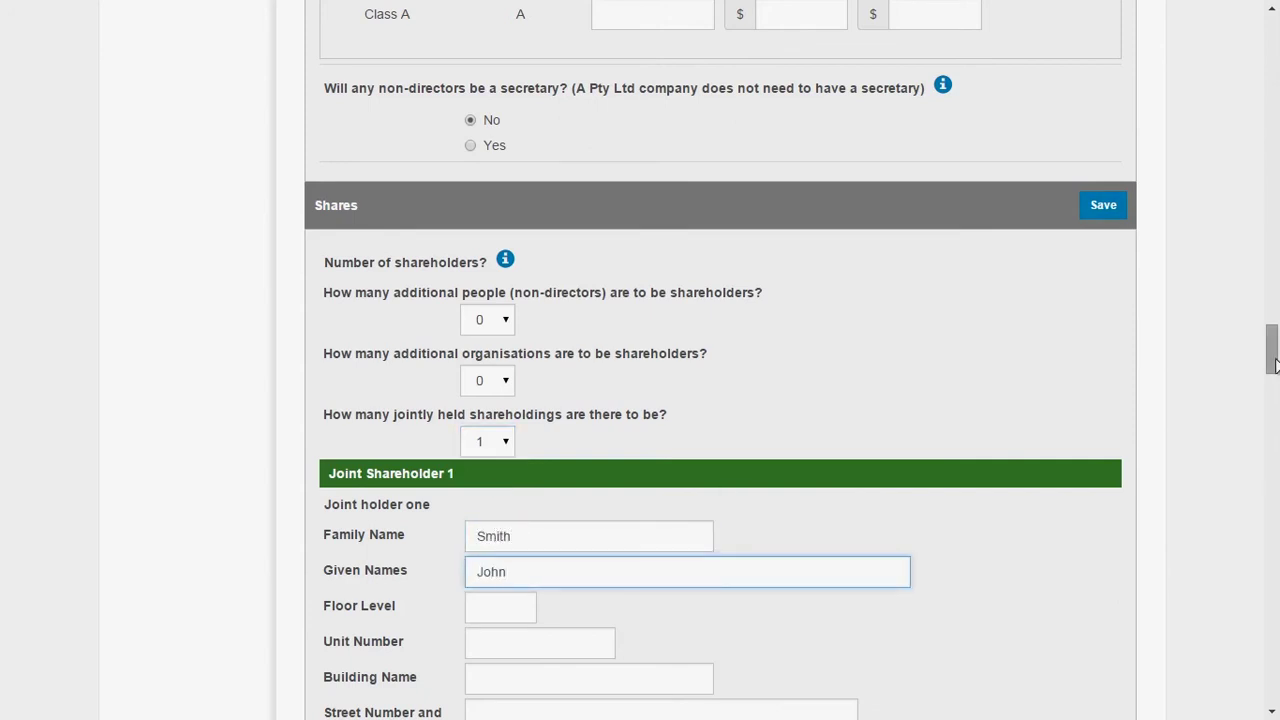
{"action": "scroll", "coordinate": [605, 430], "scroll_direction": "down", "scroll_amount": 3}
{"action": "left_click", "coordinate": [600, 437]}
{"action": "type", "text": "123 Sample Street"}
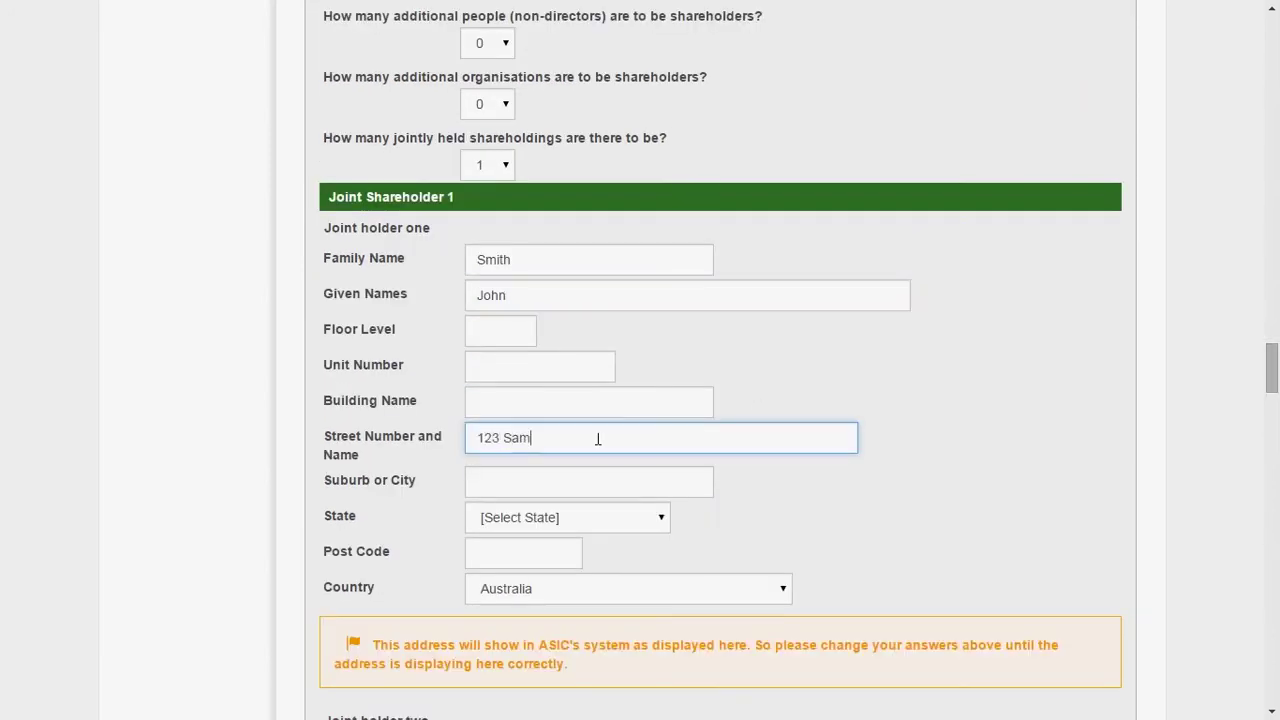
{"action": "left_click", "coordinate": [562, 478]}
{"action": "type", "text": "Melbourne"}
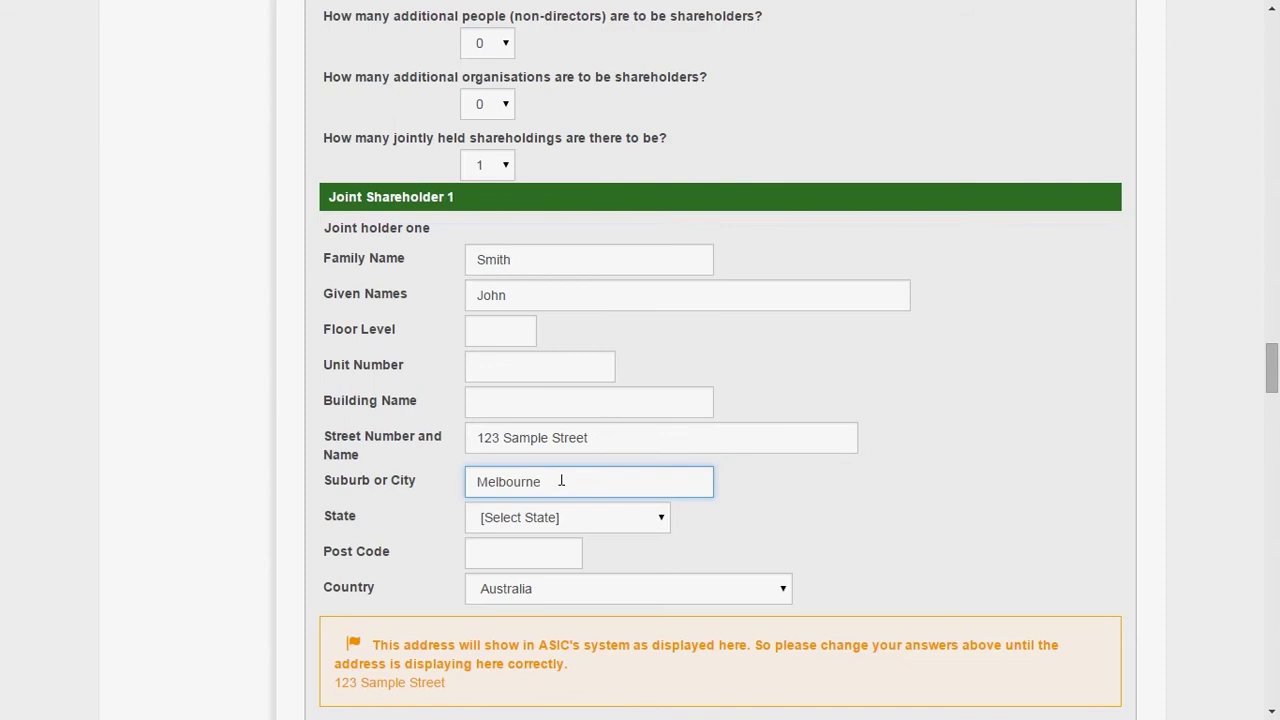
{"action": "left_click", "coordinate": [670, 520]}
{"action": "left_click", "coordinate": [625, 466]}
{"action": "key", "text": "Tab"}
{"action": "type", "text": "3000"}
{"action": "left_click", "coordinate": [1250, 388]}
{"action": "scroll", "coordinate": [1250, 388], "scroll_direction": "down", "scroll_amount": 1}
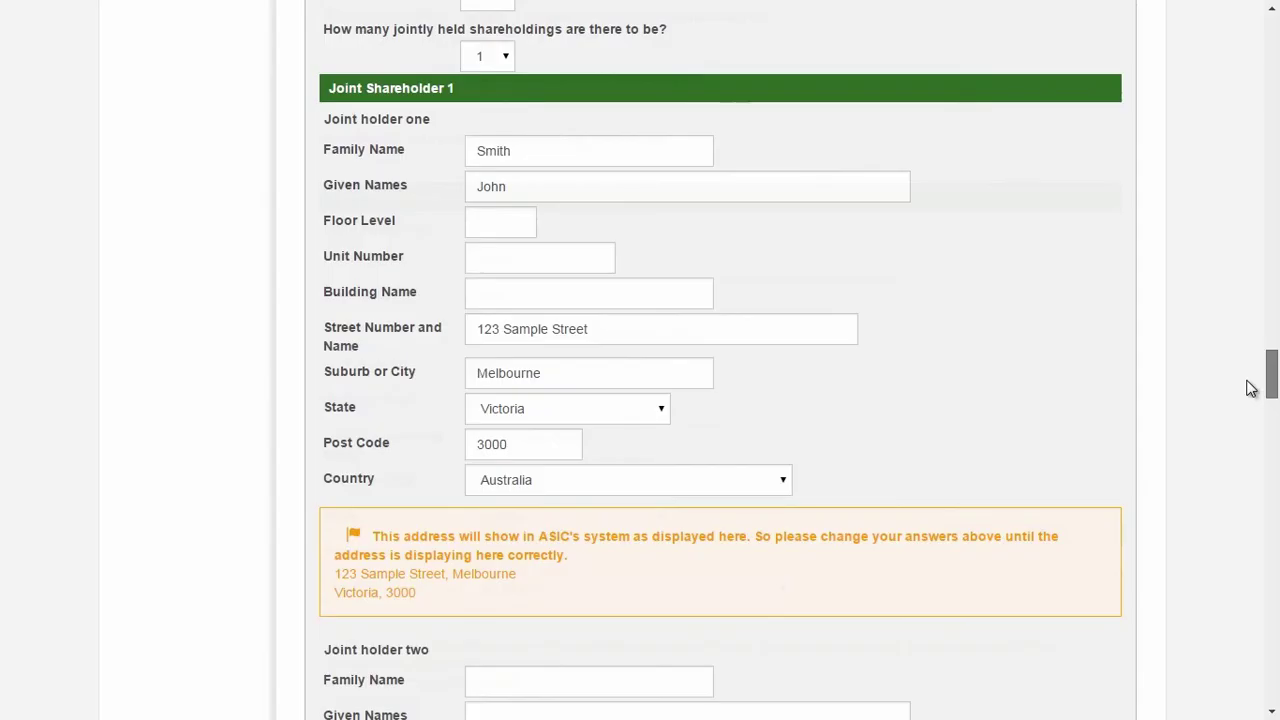
{"action": "scroll", "coordinate": [1250, 388], "scroll_direction": "down", "scroll_amount": 4}
Enter joint holder two's name and Victorian residential address
{"action": "left_click", "coordinate": [606, 263]}
{"action": "type", "text": "Smith"}
{"action": "key", "text": "Tab"}
{"action": "type", "text": "Jane"}
{"action": "key", "text": "Tab"}
{"action": "key", "text": "Tab"}
{"action": "key", "text": "Tab"}
{"action": "key", "text": "Tab"}
{"action": "type", "text": "123 Sample Street"}
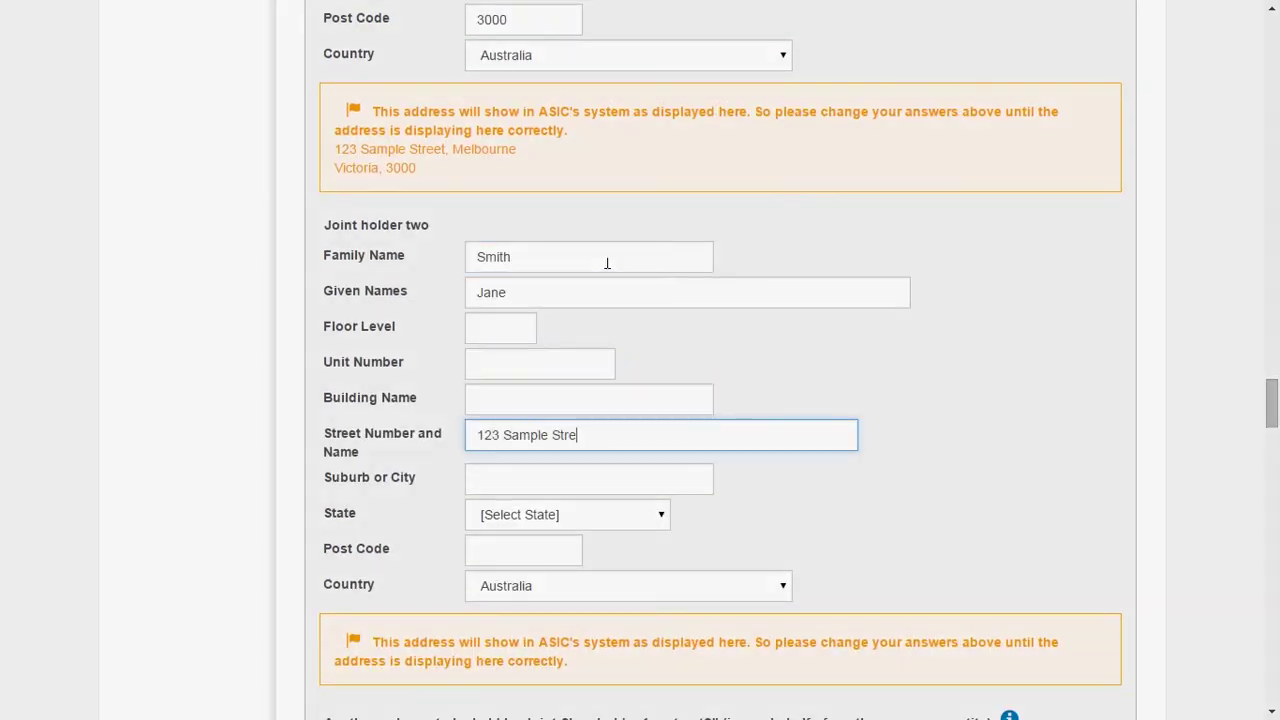
{"action": "key", "text": "Tab"}
{"action": "type", "text": "Melbourne"}
{"action": "left_click", "coordinate": [640, 514]}
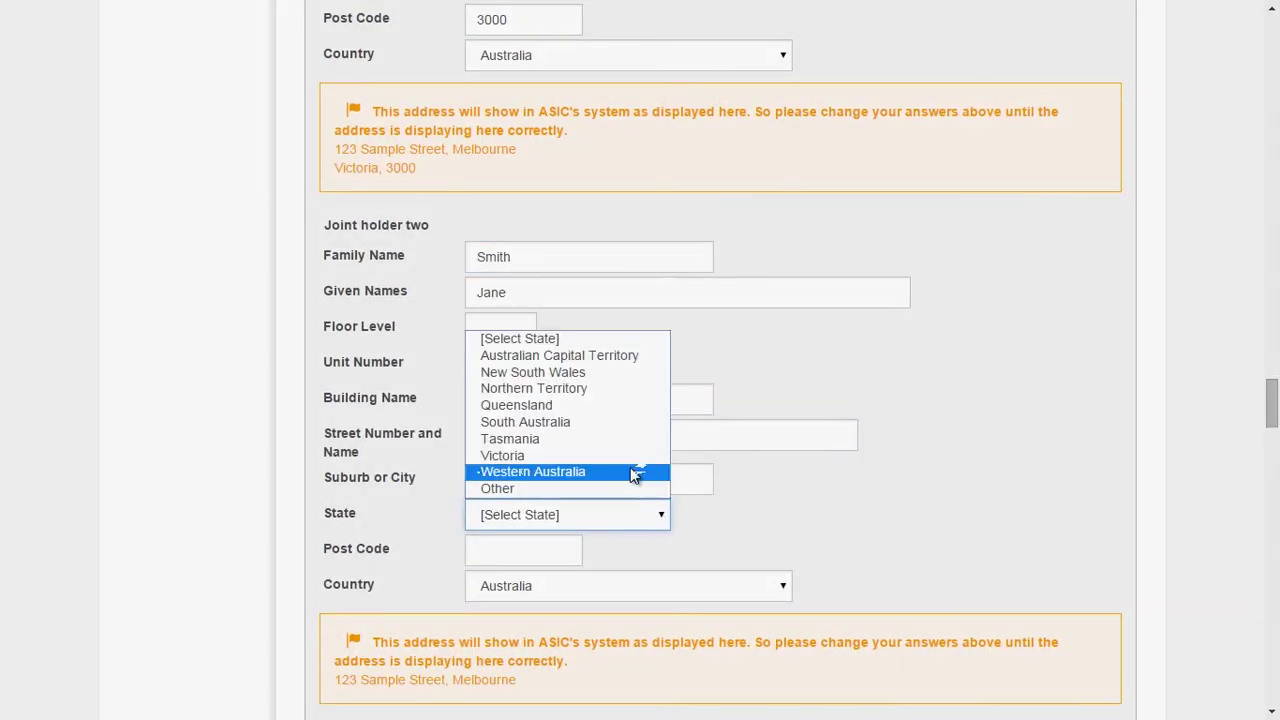
{"action": "left_click", "coordinate": [620, 452]}
{"action": "left_click", "coordinate": [533, 552]}
{"action": "type", "text": "3000"}
{"action": "left_click_drag", "start_coordinate": [1272, 410], "coordinate": [1275, 447]}
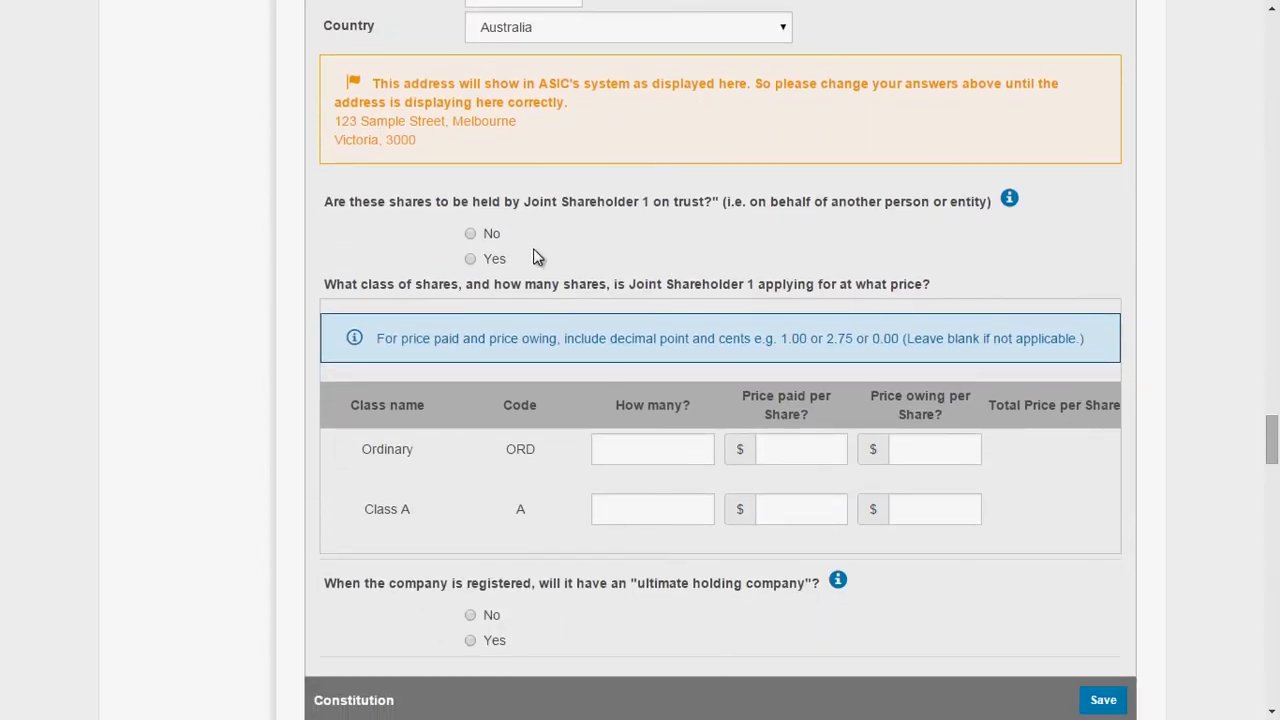
Mark Joint Shareholder 1's shares as held on trust and enter the trust's name
{"action": "left_click", "coordinate": [470, 259]}
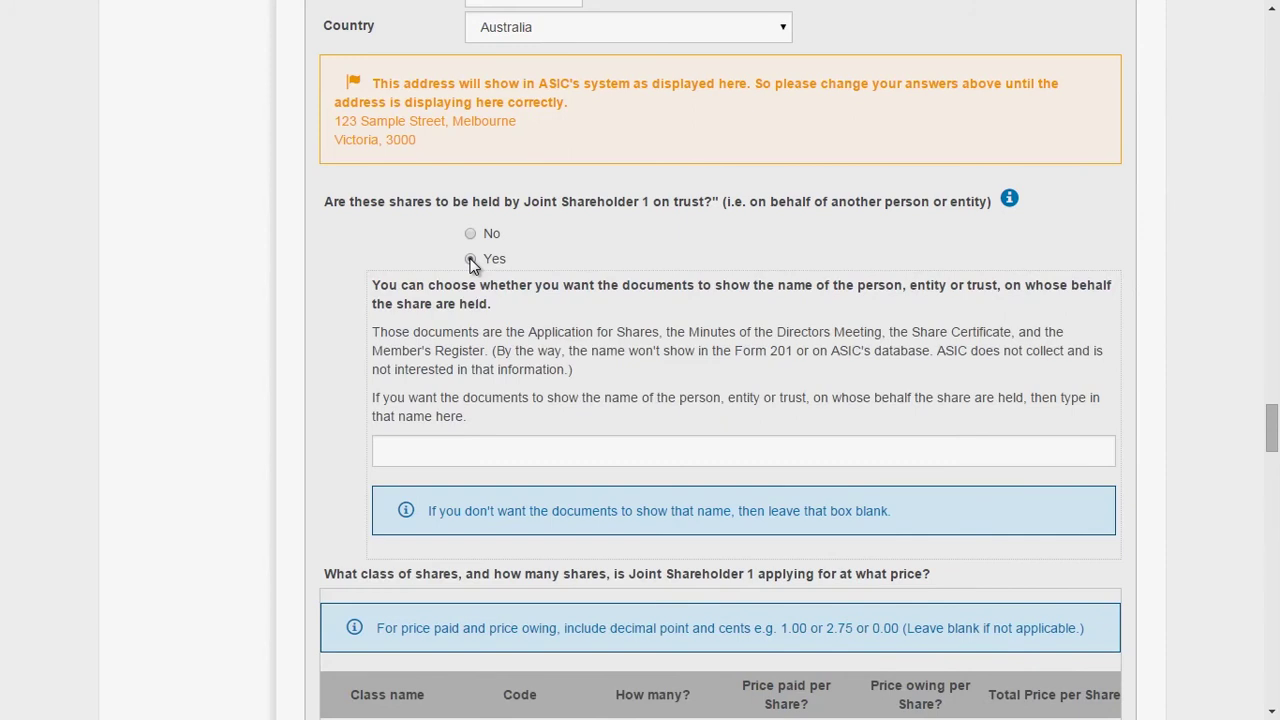
{"action": "left_click", "coordinate": [460, 455]}
{"action": "type", "text": "Smith Unit Trust"}
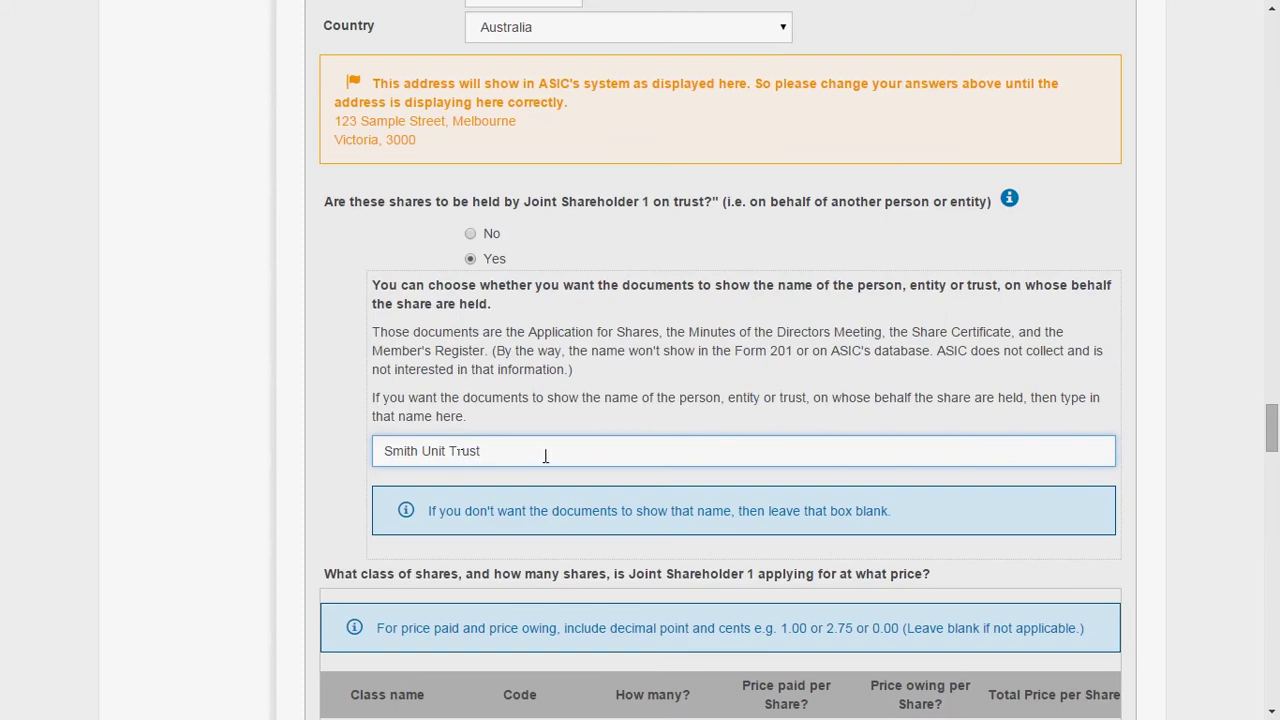
Apply for 1 Ordinary share at $1.00 paid per share
{"action": "scroll", "coordinate": [543, 457], "scroll_direction": "down", "scroll_amount": 3}
{"action": "left_click", "coordinate": [663, 413]}
{"action": "type", "text": "1"}
{"action": "left_click", "coordinate": [766, 410]}
{"action": "type", "text": "1.00"}
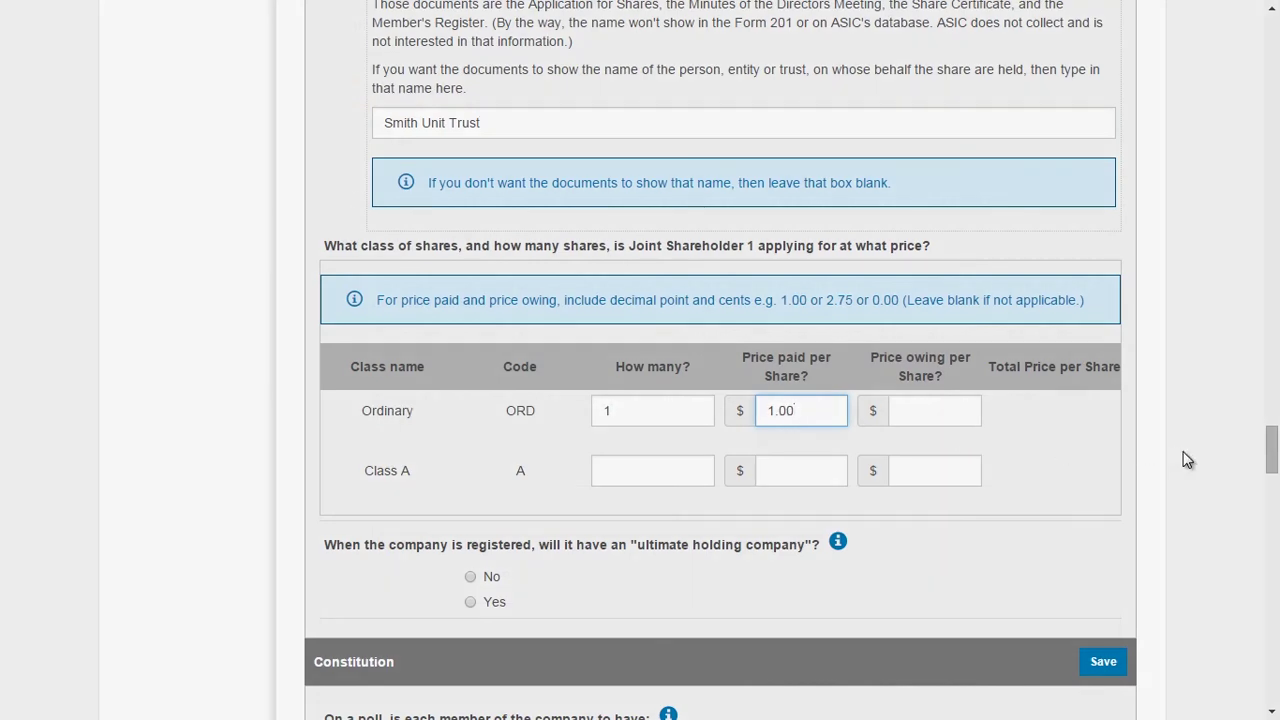
{"action": "left_click_drag", "start_coordinate": [1274, 457], "coordinate": [1275, 473]}
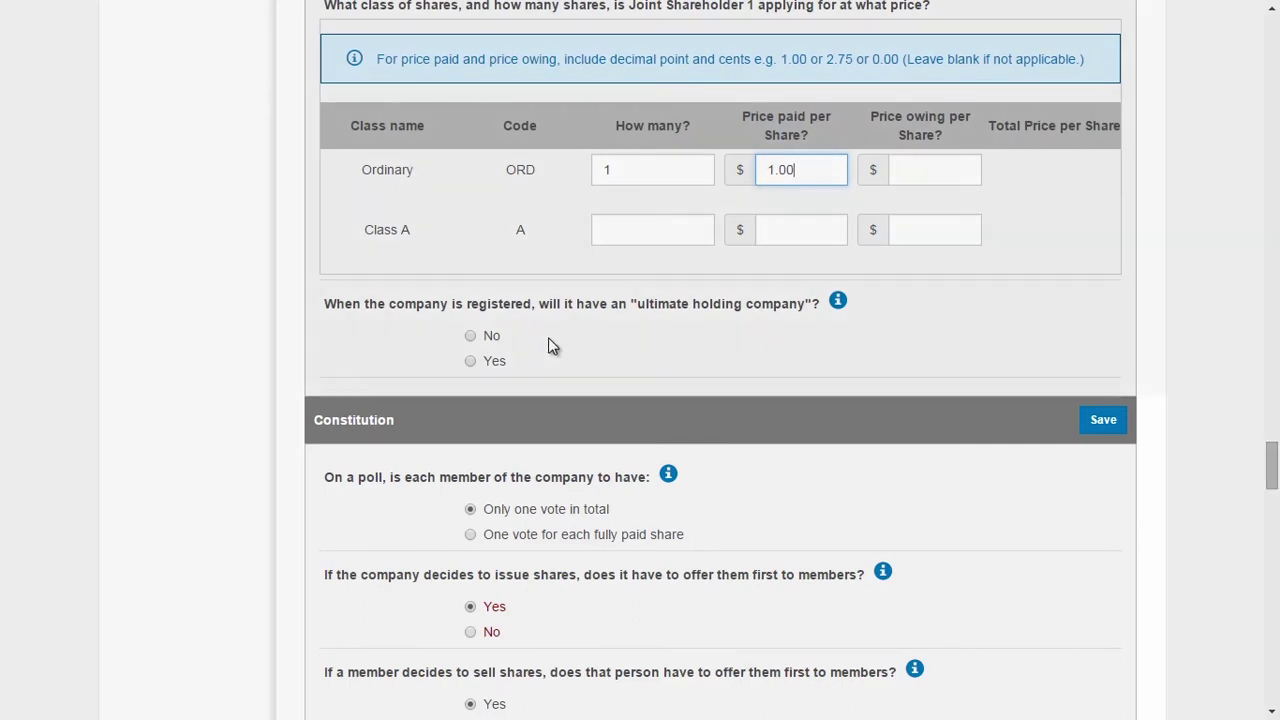
{"action": "left_click", "coordinate": [838, 303]}
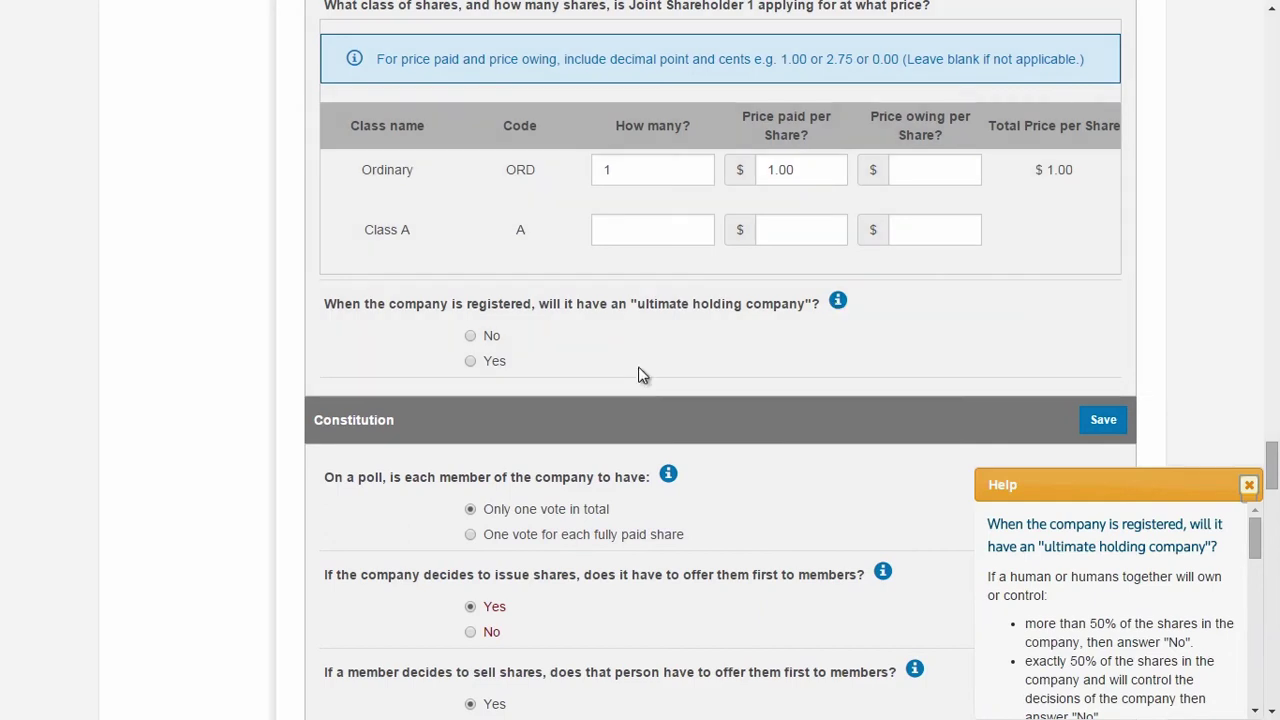
Answer No to an ultimate holding company and Yes to both offer-shares-first-to-members questions
{"action": "left_click", "coordinate": [470, 337]}
{"action": "scroll", "coordinate": [550, 437], "scroll_direction": "down", "scroll_amount": 3}
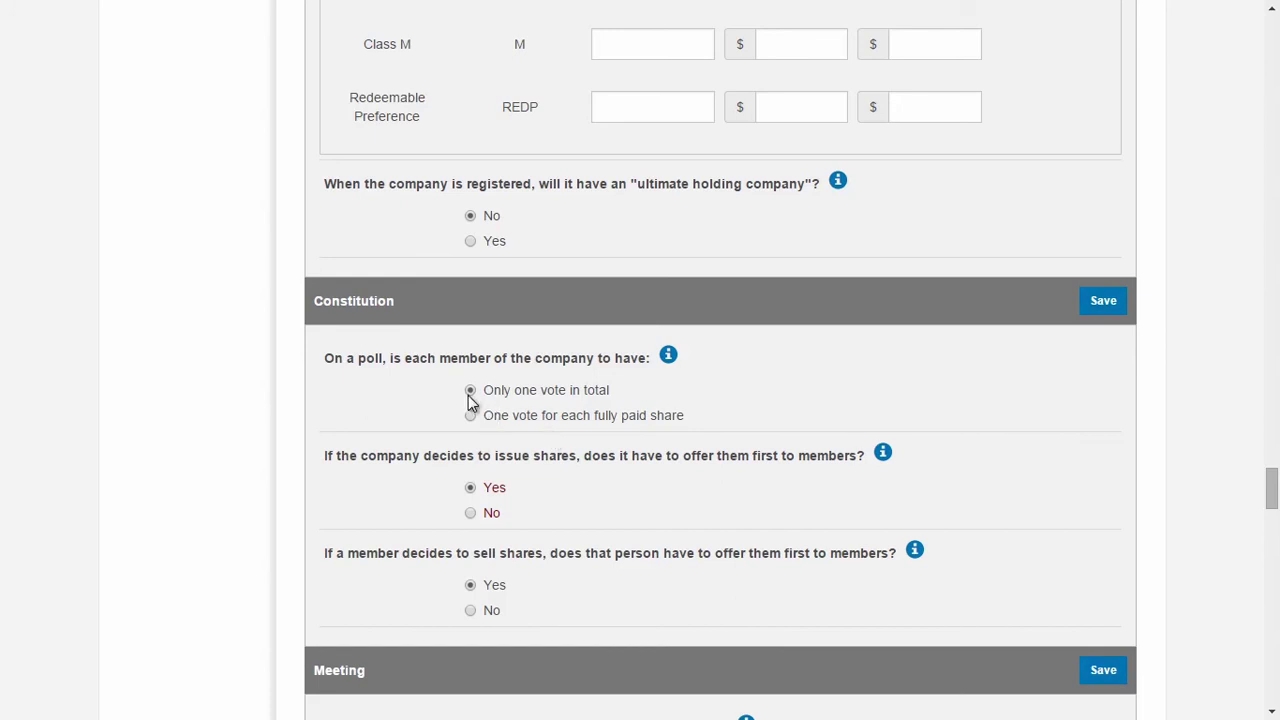
{"action": "left_click", "coordinate": [472, 488]}
{"action": "left_click", "coordinate": [471, 586]}
{"action": "scroll", "coordinate": [506, 472], "scroll_direction": "down", "scroll_amount": 2}
{"action": "scroll", "coordinate": [506, 463], "scroll_direction": "down", "scroll_amount": 4}
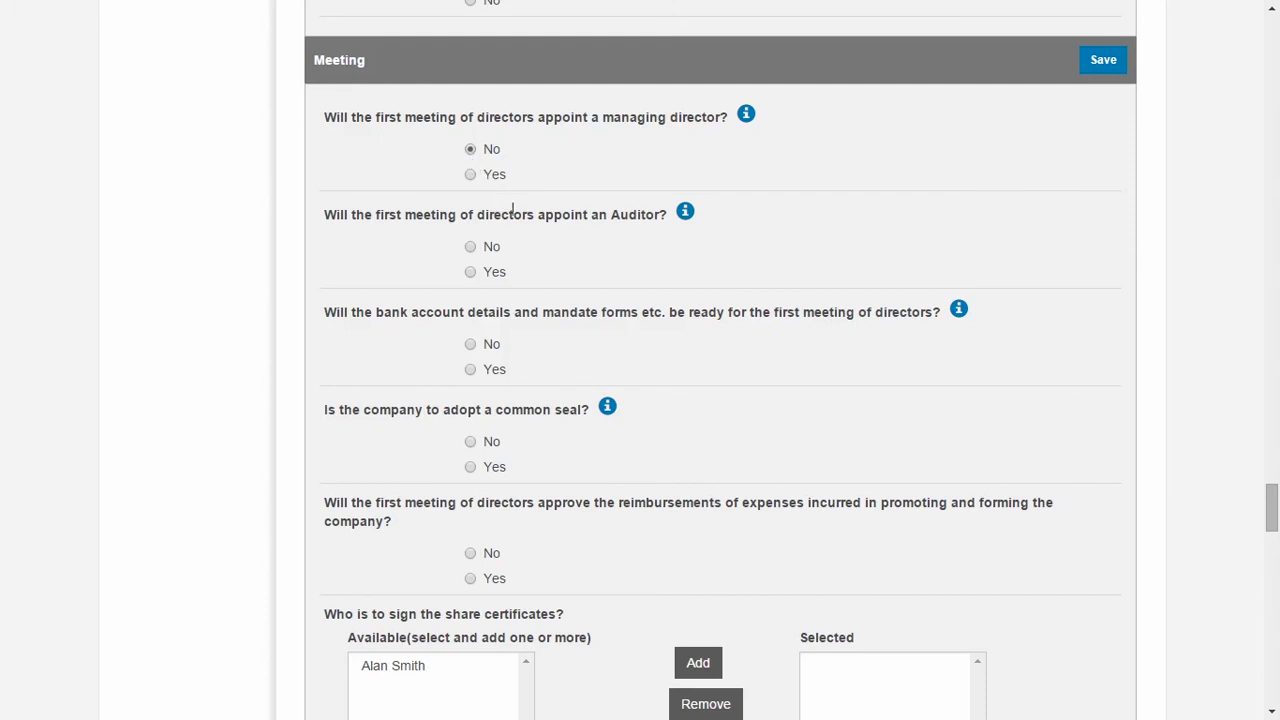
Appoint 'xyz auditors' as auditor, confirm bank details ready, and decline a common seal
{"action": "left_click", "coordinate": [470, 272]}
{"action": "type", "text": "xyz auditors"}
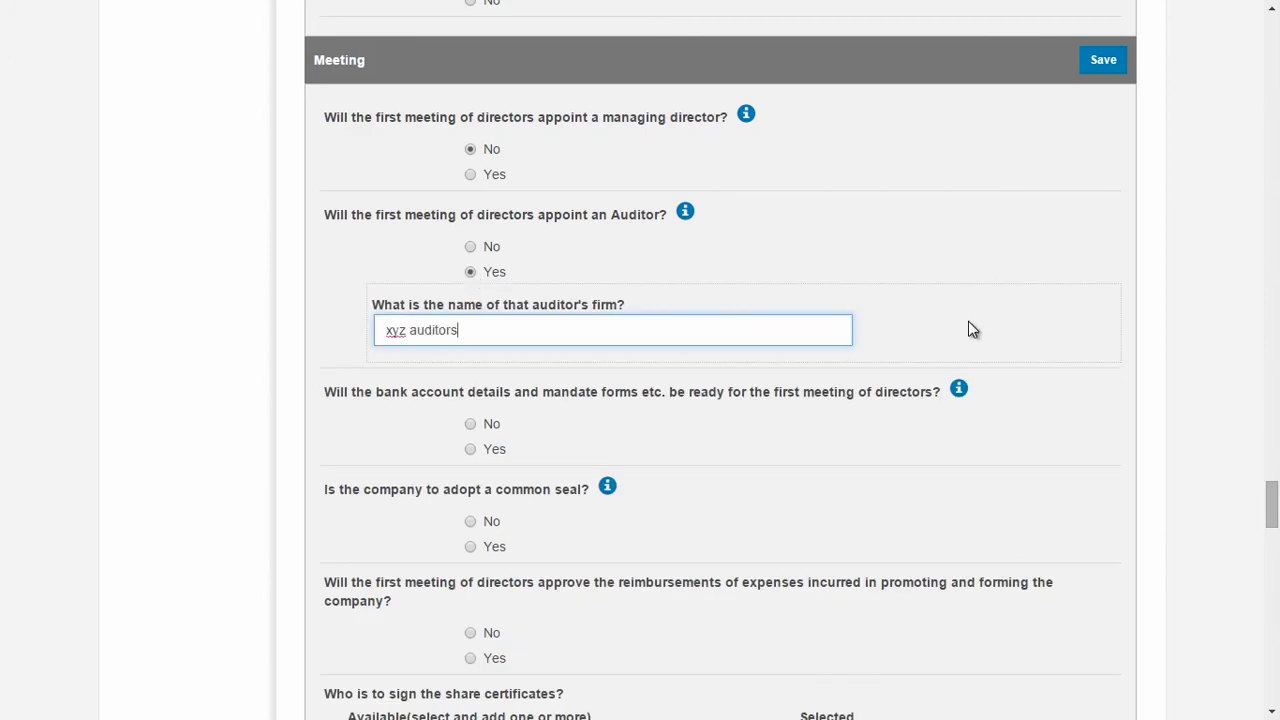
{"action": "left_click", "coordinate": [471, 450]}
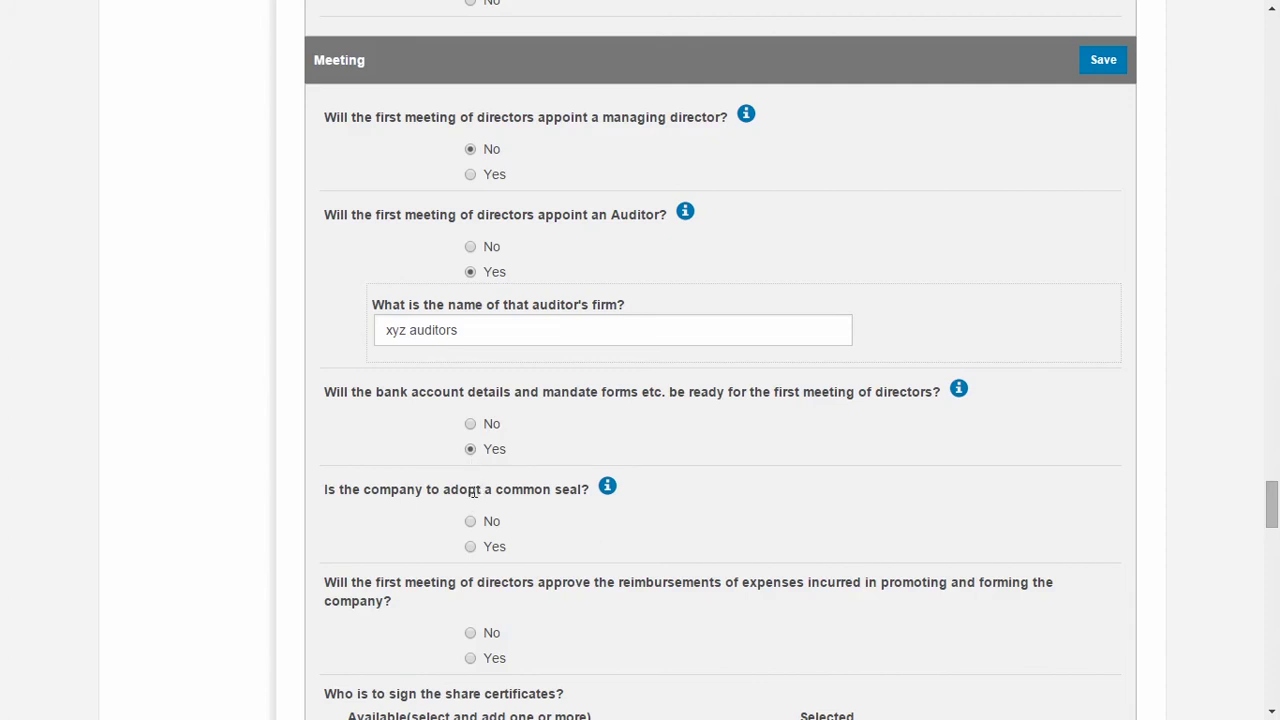
{"action": "left_click", "coordinate": [471, 523]}
{"action": "left_click_drag", "start_coordinate": [1268, 503], "coordinate": [1266, 528]}
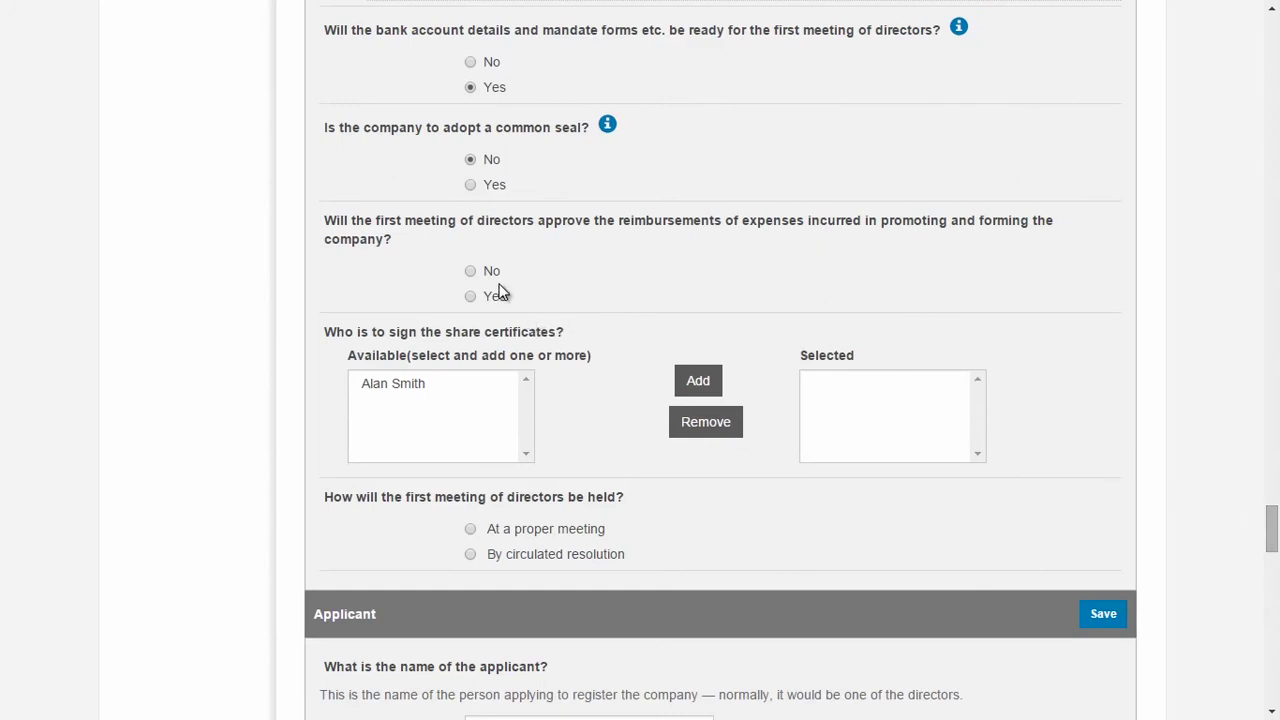
Decline expense reimbursements and add the director as a share certificate signer
{"action": "left_click", "coordinate": [469, 271]}
{"action": "left_click", "coordinate": [493, 383]}
{"action": "left_click", "coordinate": [706, 381]}
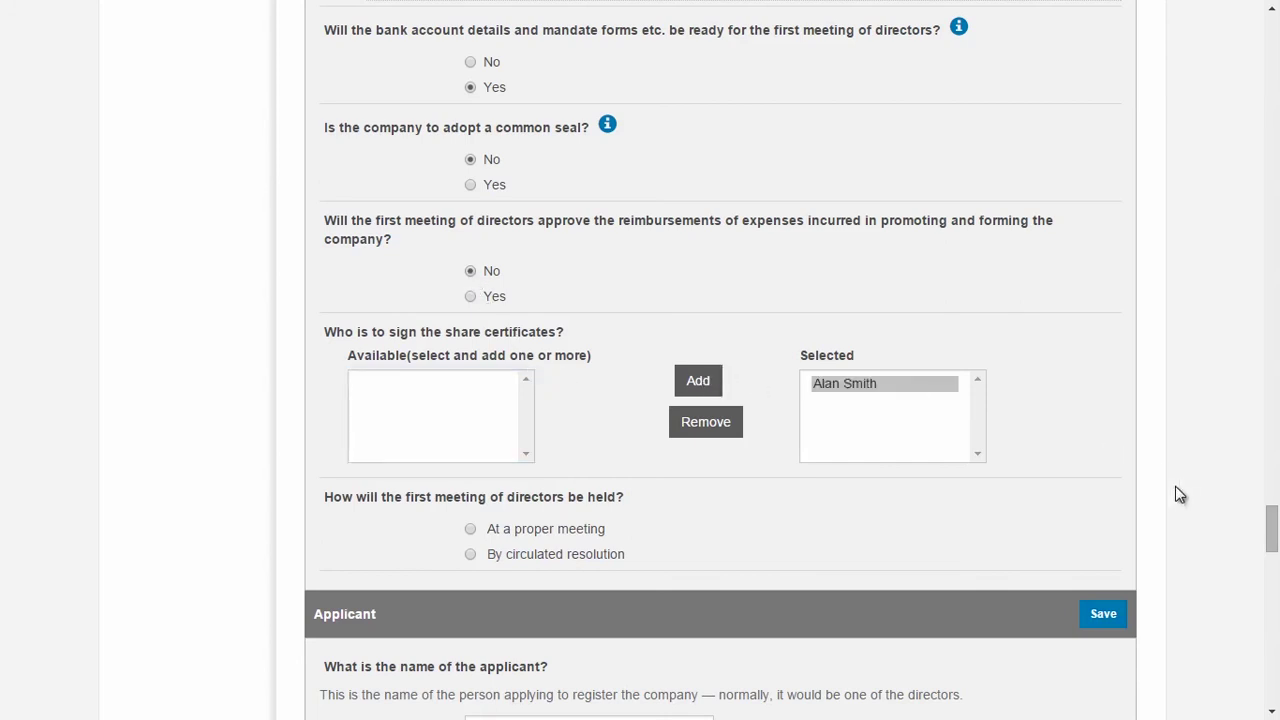
{"action": "left_click_drag", "start_coordinate": [1268, 530], "coordinate": [1273, 547]}
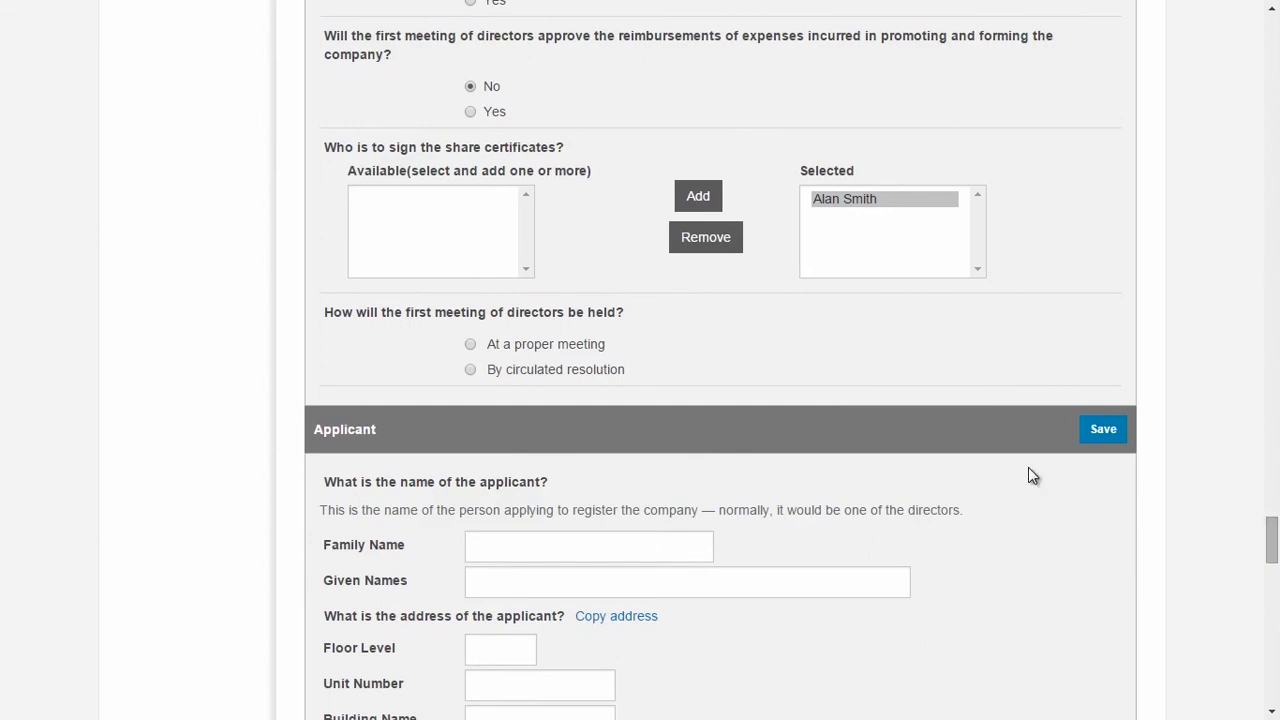
Hold the first directors' meeting by circulated resolution dated 15/01/2016
{"action": "left_click", "coordinate": [470, 370]}
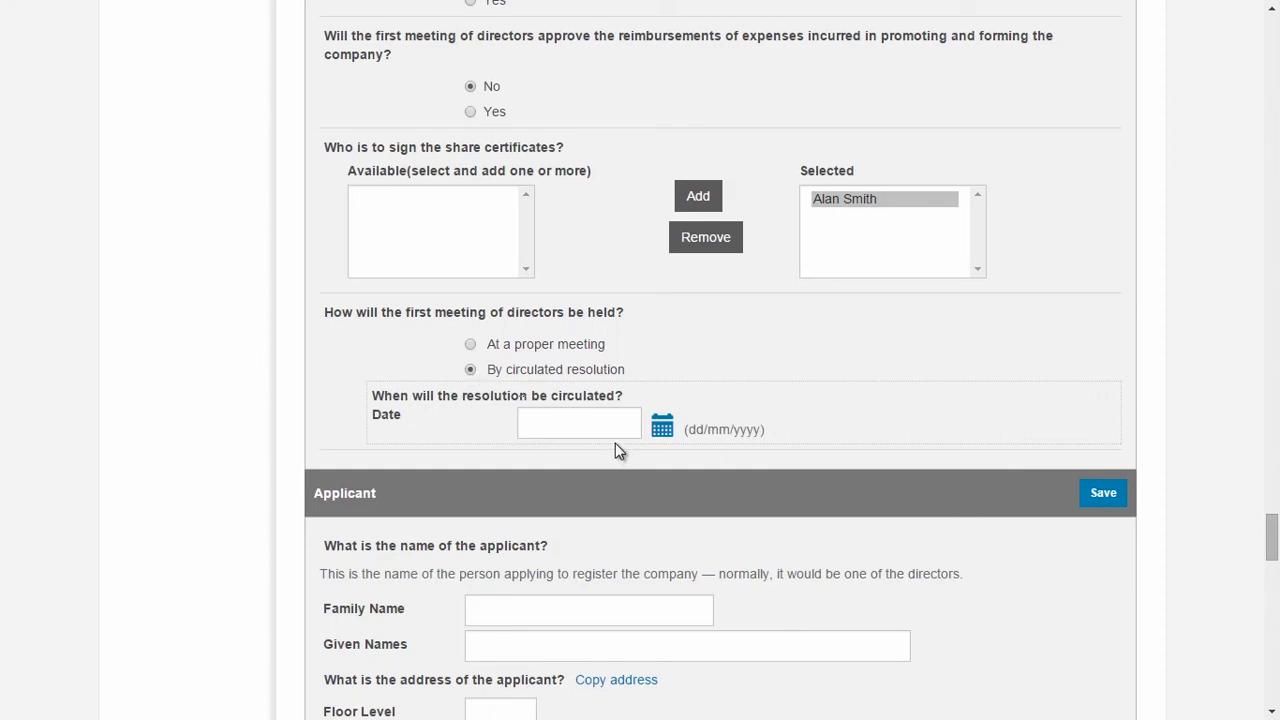
{"action": "left_click", "coordinate": [591, 429]}
{"action": "left_click", "coordinate": [664, 430]}
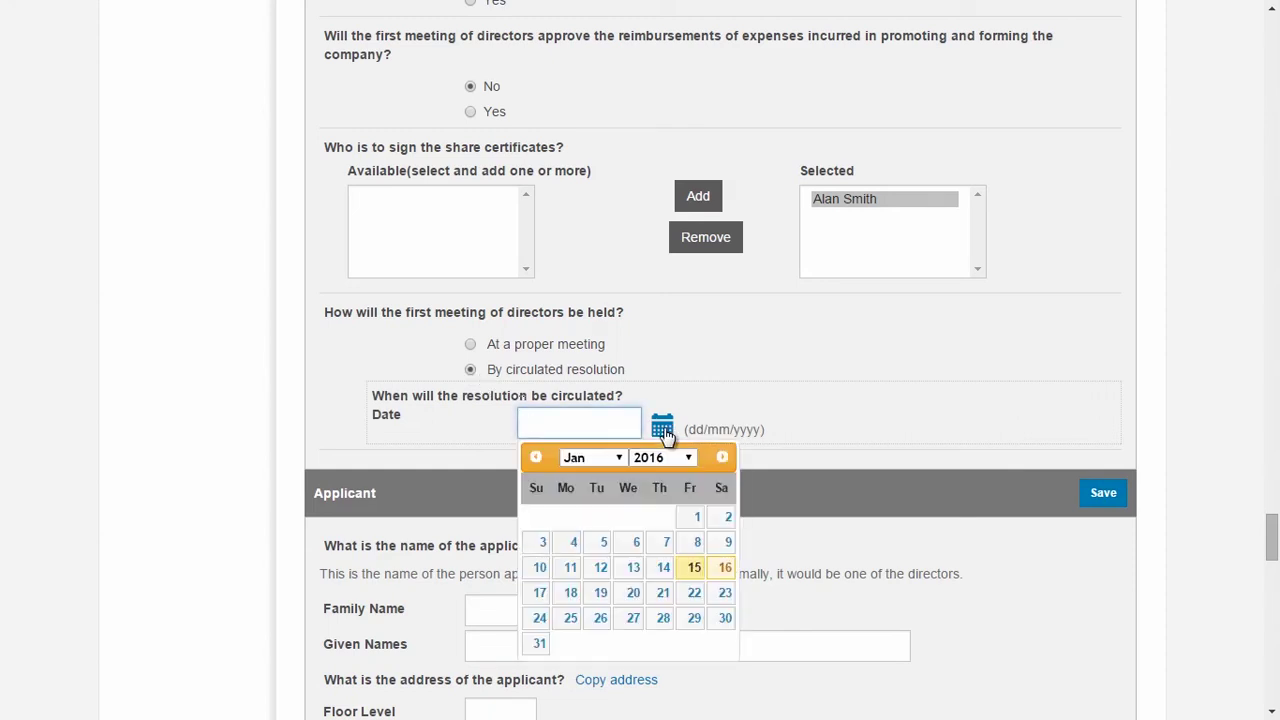
{"action": "left_click", "coordinate": [694, 567]}
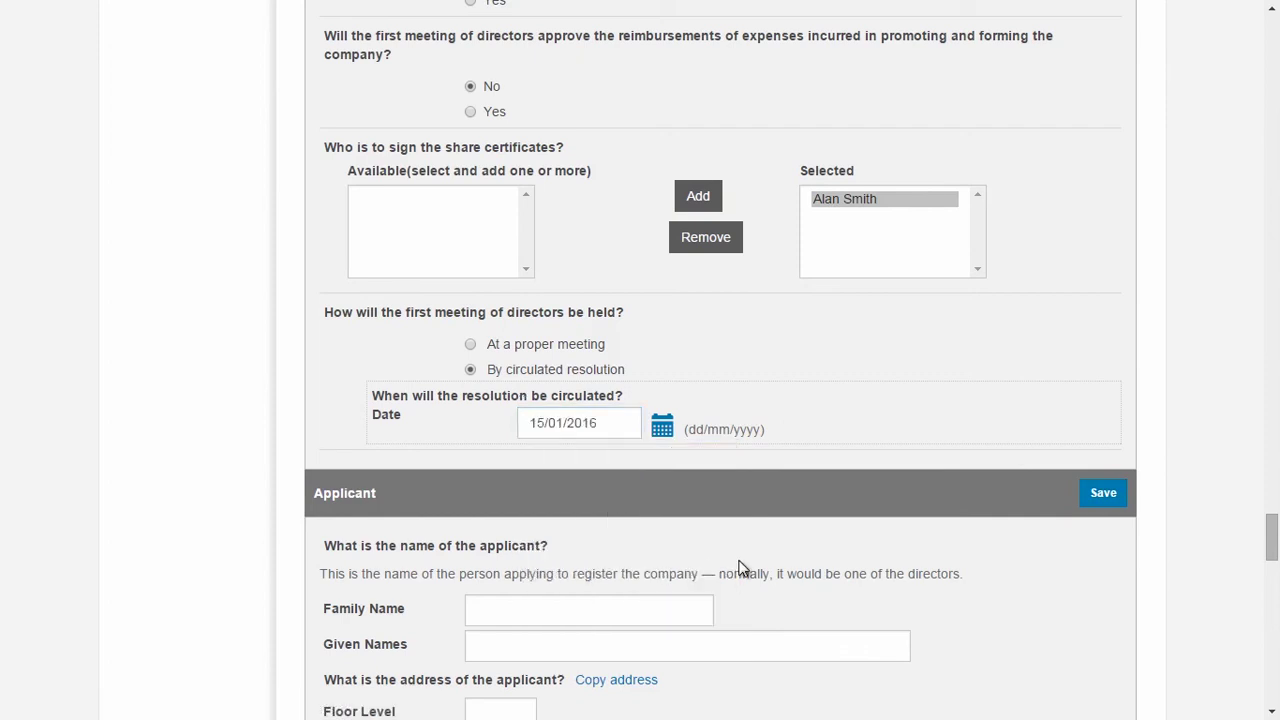
{"action": "left_click_drag", "start_coordinate": [1273, 545], "coordinate": [1275, 566]}
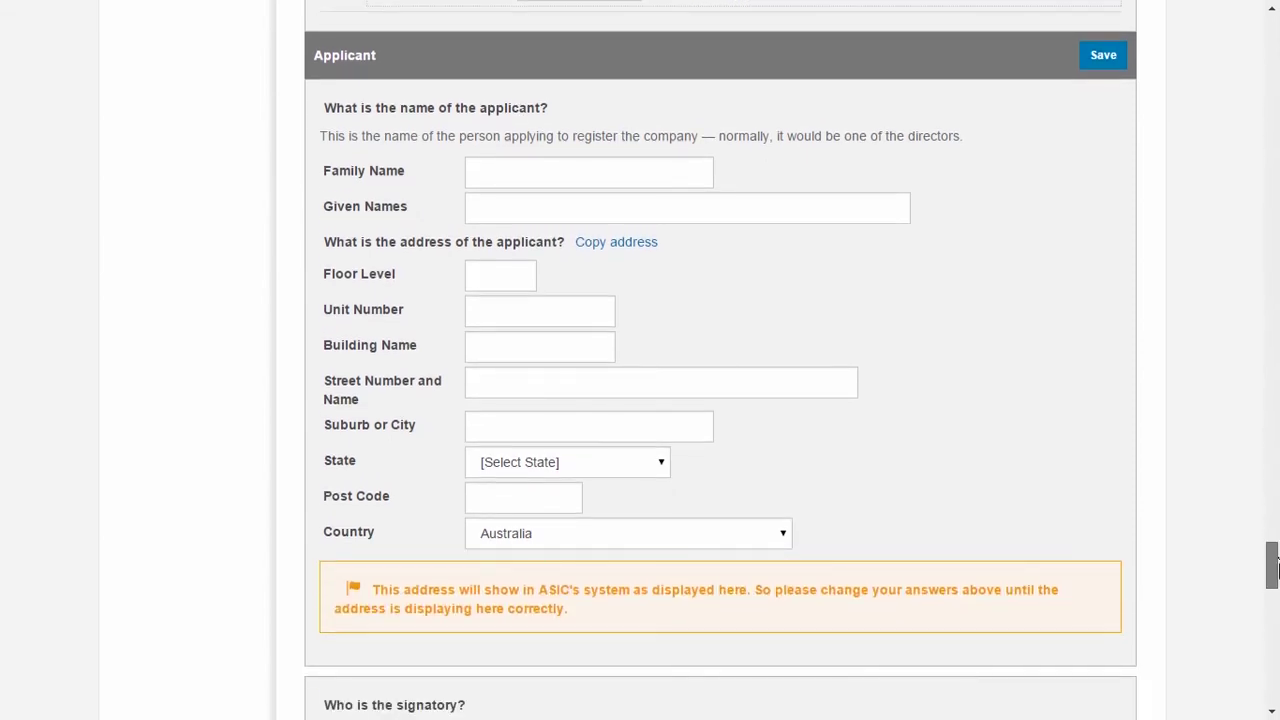
Enter the applicant's family and given names and copy Director 1's address to the applicant
{"action": "left_click", "coordinate": [492, 173]}
{"action": "type", "text": "Smith"}
{"action": "key", "text": "Tab"}
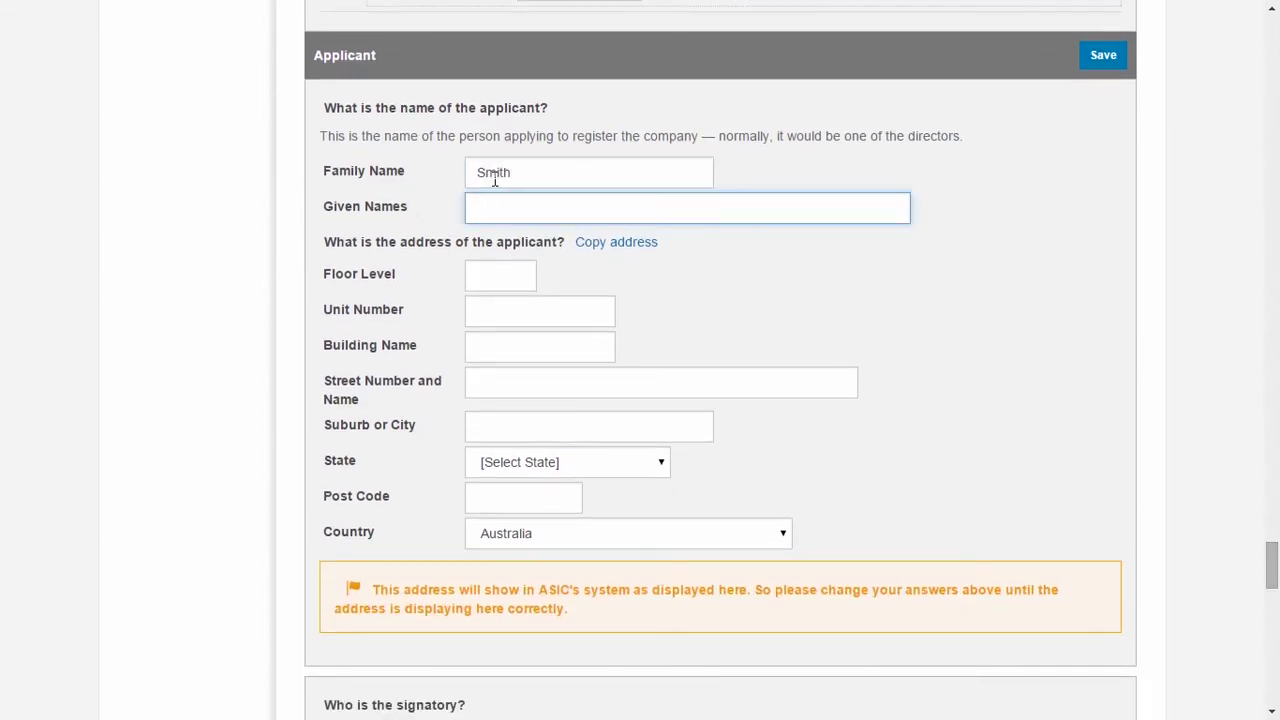
{"action": "type", "text": "Alan"}
{"action": "left_click", "coordinate": [610, 243]}
{"action": "left_click", "coordinate": [716, 290]}
{"action": "left_click", "coordinate": [923, 246]}
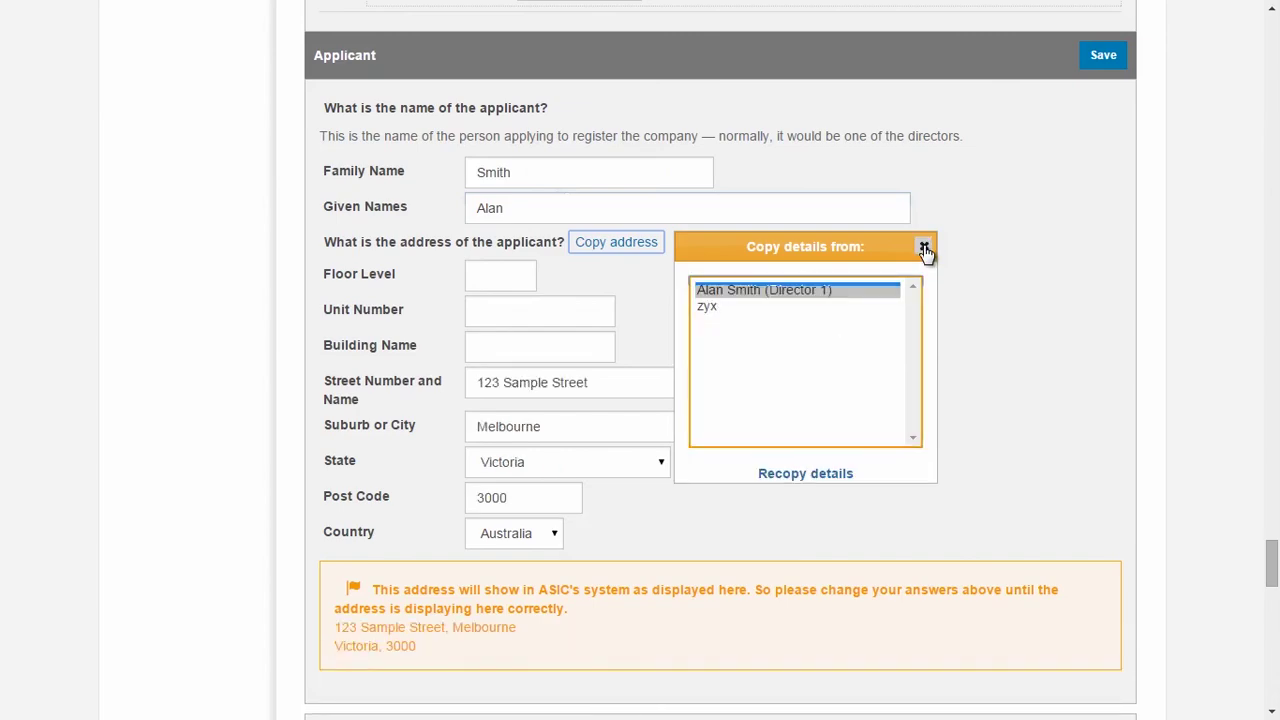
{"action": "scroll", "coordinate": [1028, 532], "scroll_direction": "down", "scroll_amount": 5}
Set the director as signatory and pick the signing date from the calendar
{"action": "left_click", "coordinate": [480, 333]}
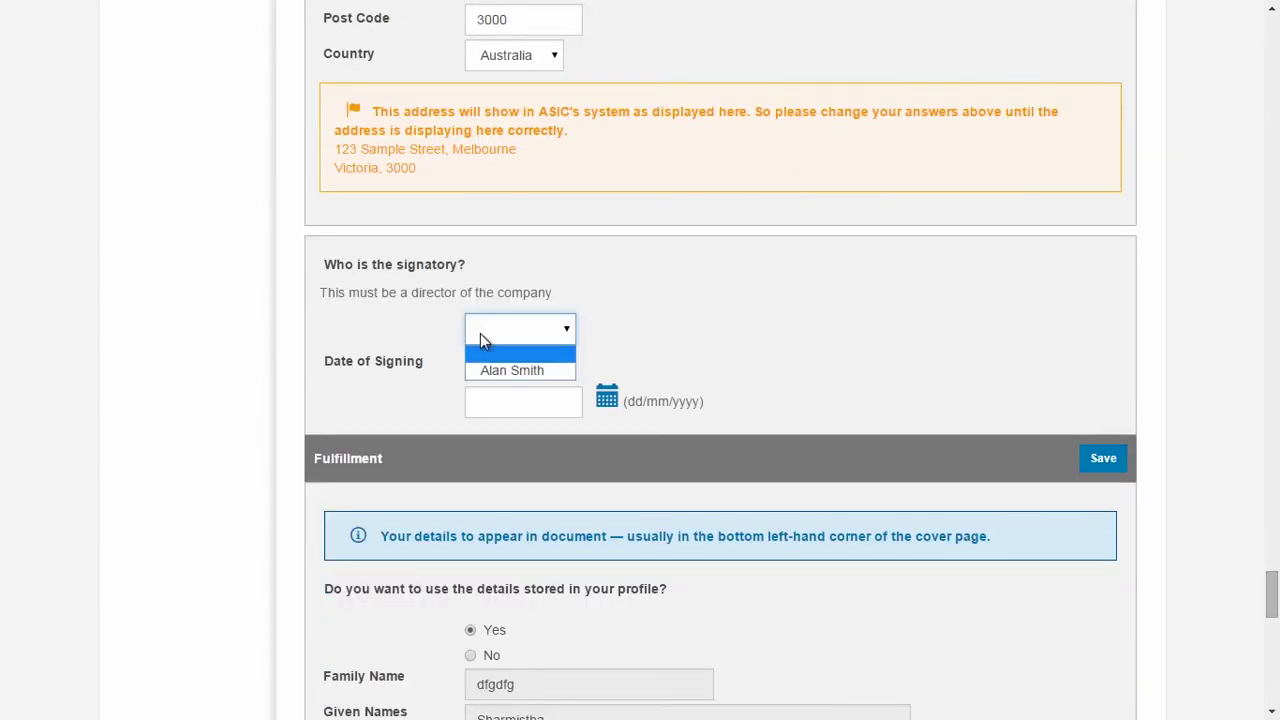
{"action": "left_click", "coordinate": [493, 365]}
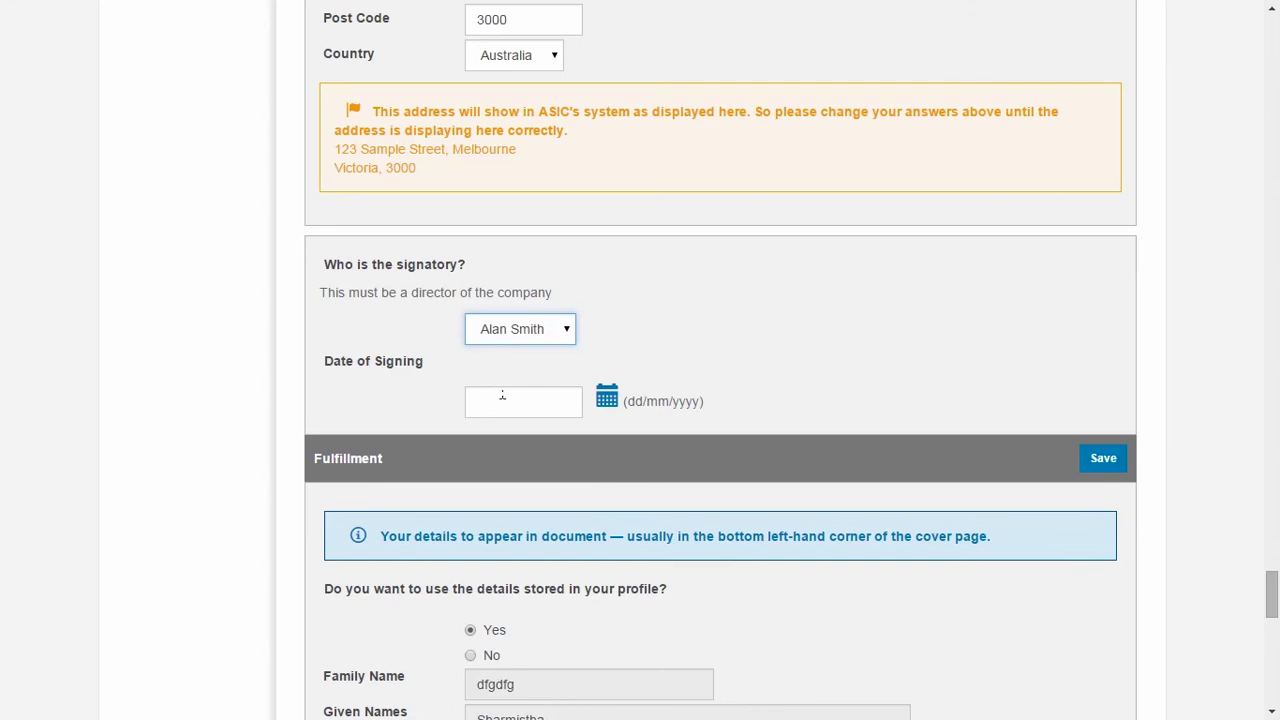
{"action": "left_click", "coordinate": [607, 397]}
{"action": "left_click", "coordinate": [643, 554]}
{"action": "left_click_drag", "start_coordinate": [1267, 593], "coordinate": [1276, 625]}
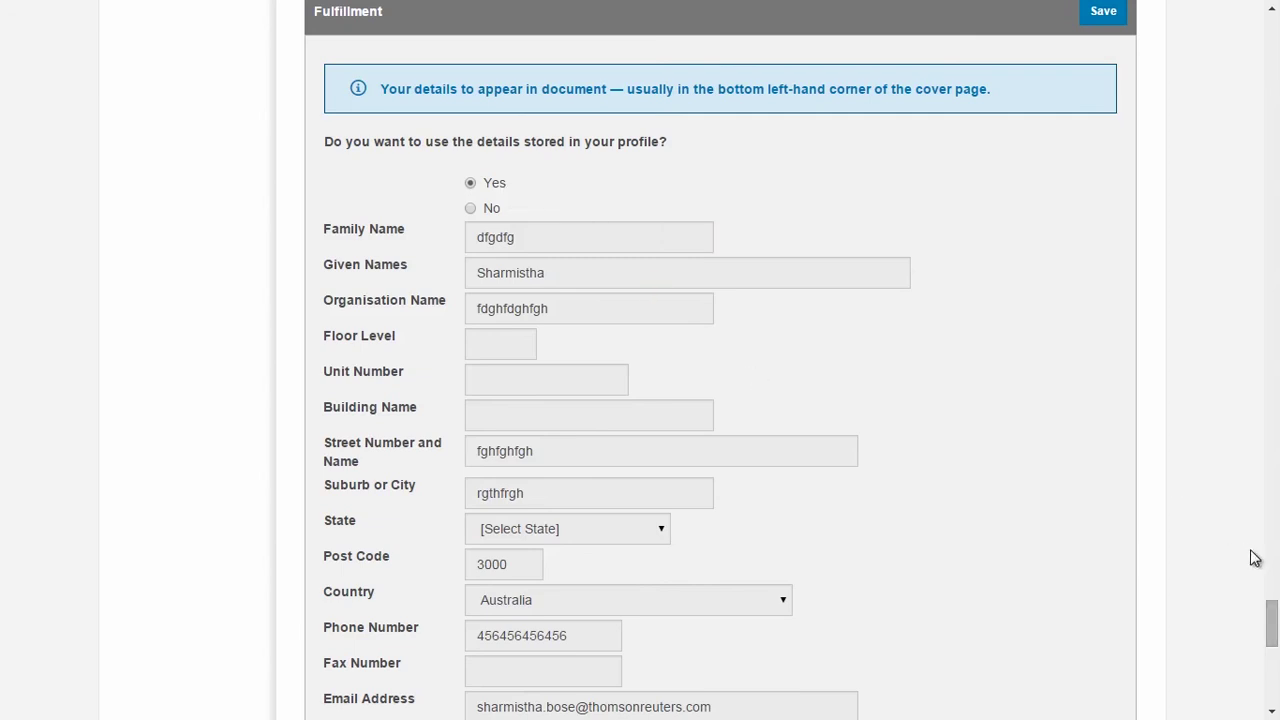
Answer No to having the documents printed, bound and delivered
{"action": "left_click_drag", "start_coordinate": [1268, 615], "coordinate": [1271, 671]}
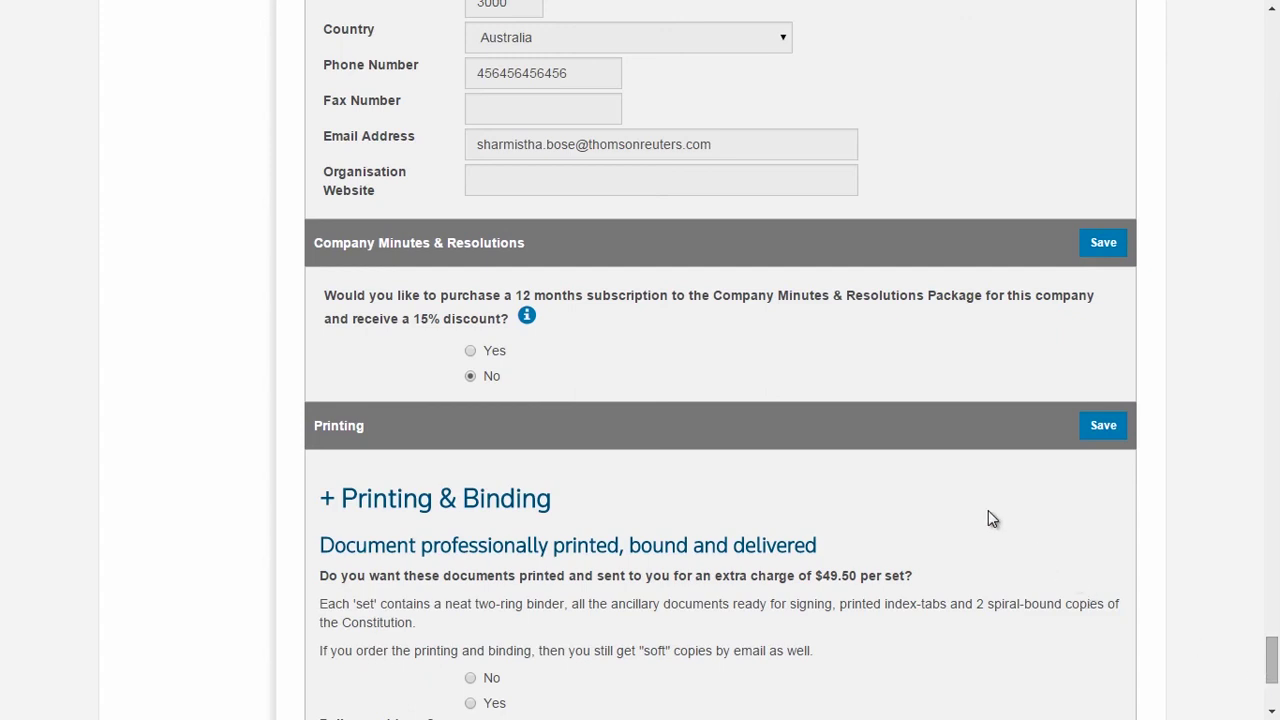
{"action": "left_click_drag", "start_coordinate": [1272, 657], "coordinate": [1274, 680]}
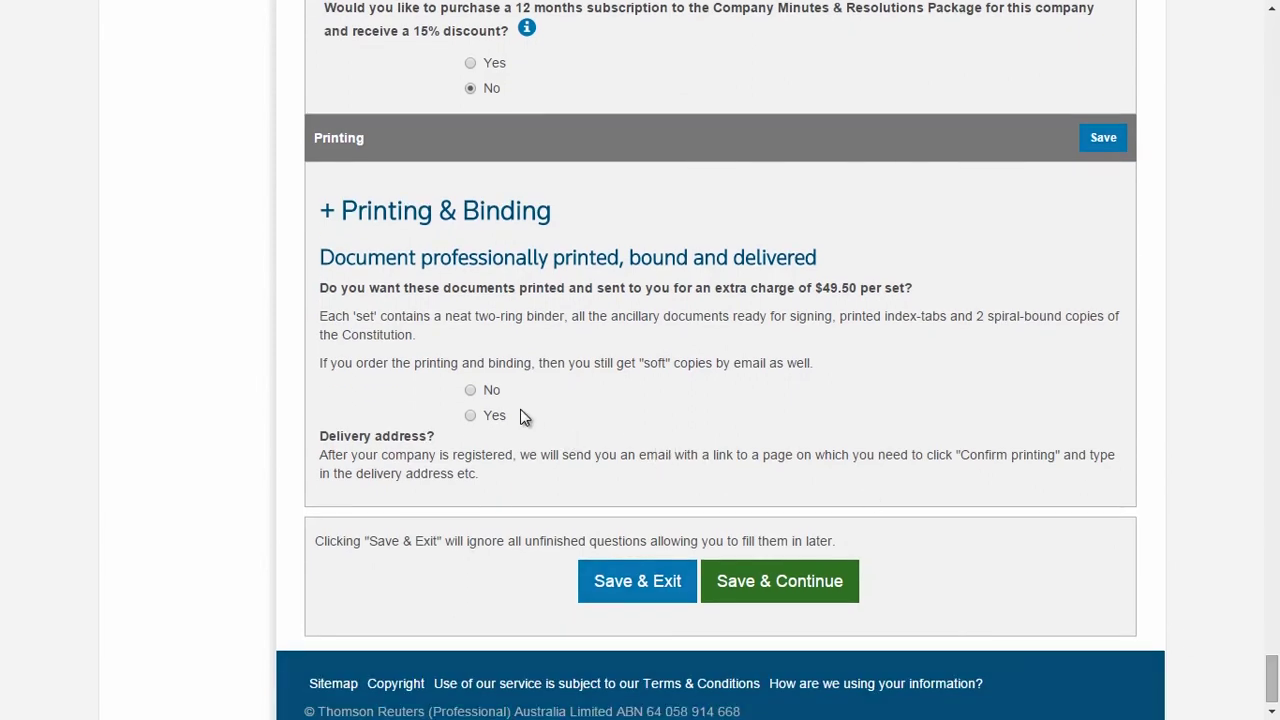
{"action": "left_click", "coordinate": [471, 392]}
Save the questionnaire and scroll the ZYX Pty Ltd order summary down to Pay Now
{"action": "left_click", "coordinate": [750, 590]}
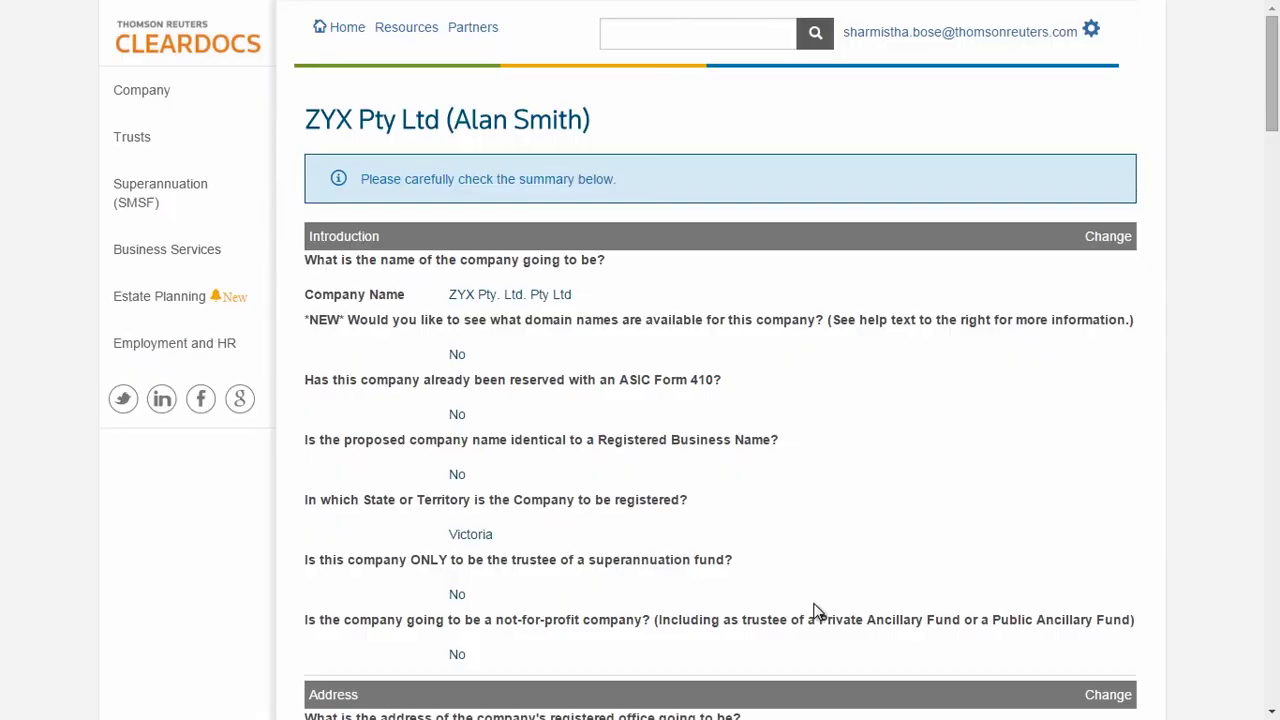
{"action": "left_click_drag", "start_coordinate": [1272, 145], "coordinate": [1273, 710]}
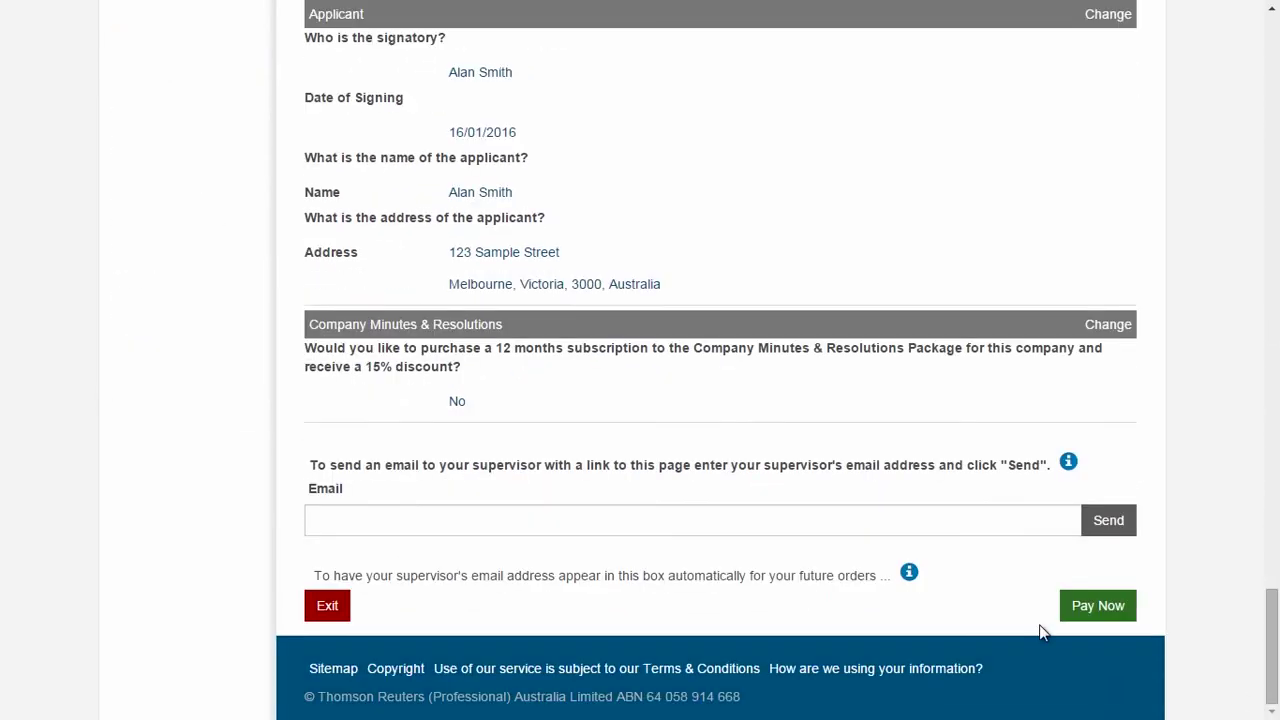